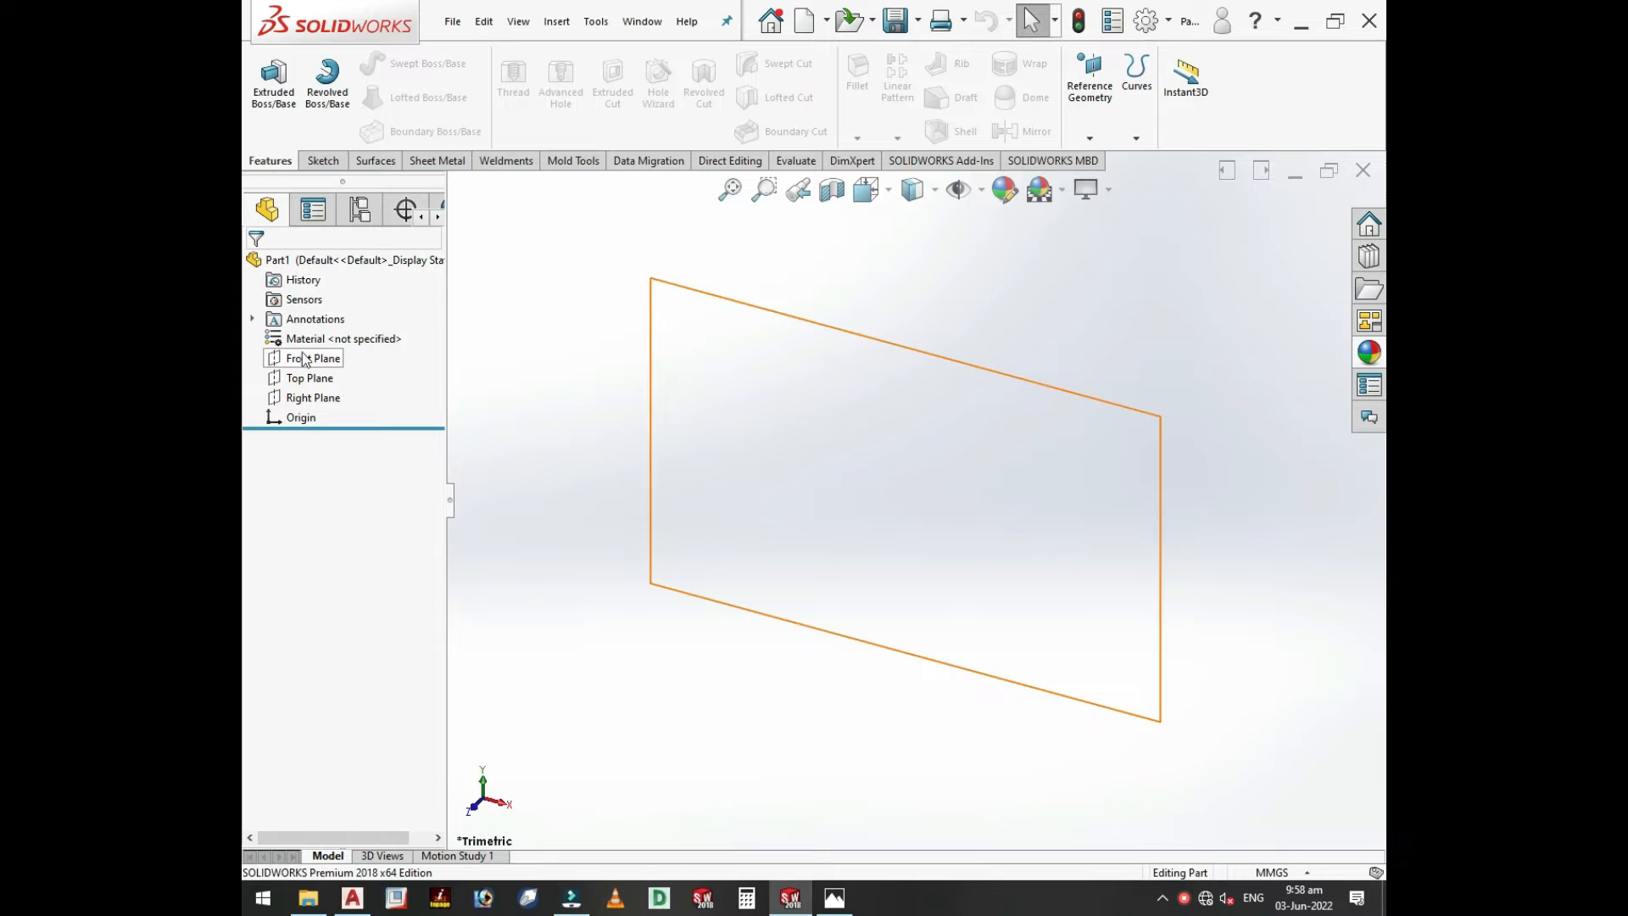
- Start a sketch on the Front Plane and check the part's dimensions in the reference drawing 3D - 1.jpg in Photos
{"action": "left_click", "coordinate": [310, 363]}
{"action": "left_click", "coordinate": [321, 334]}
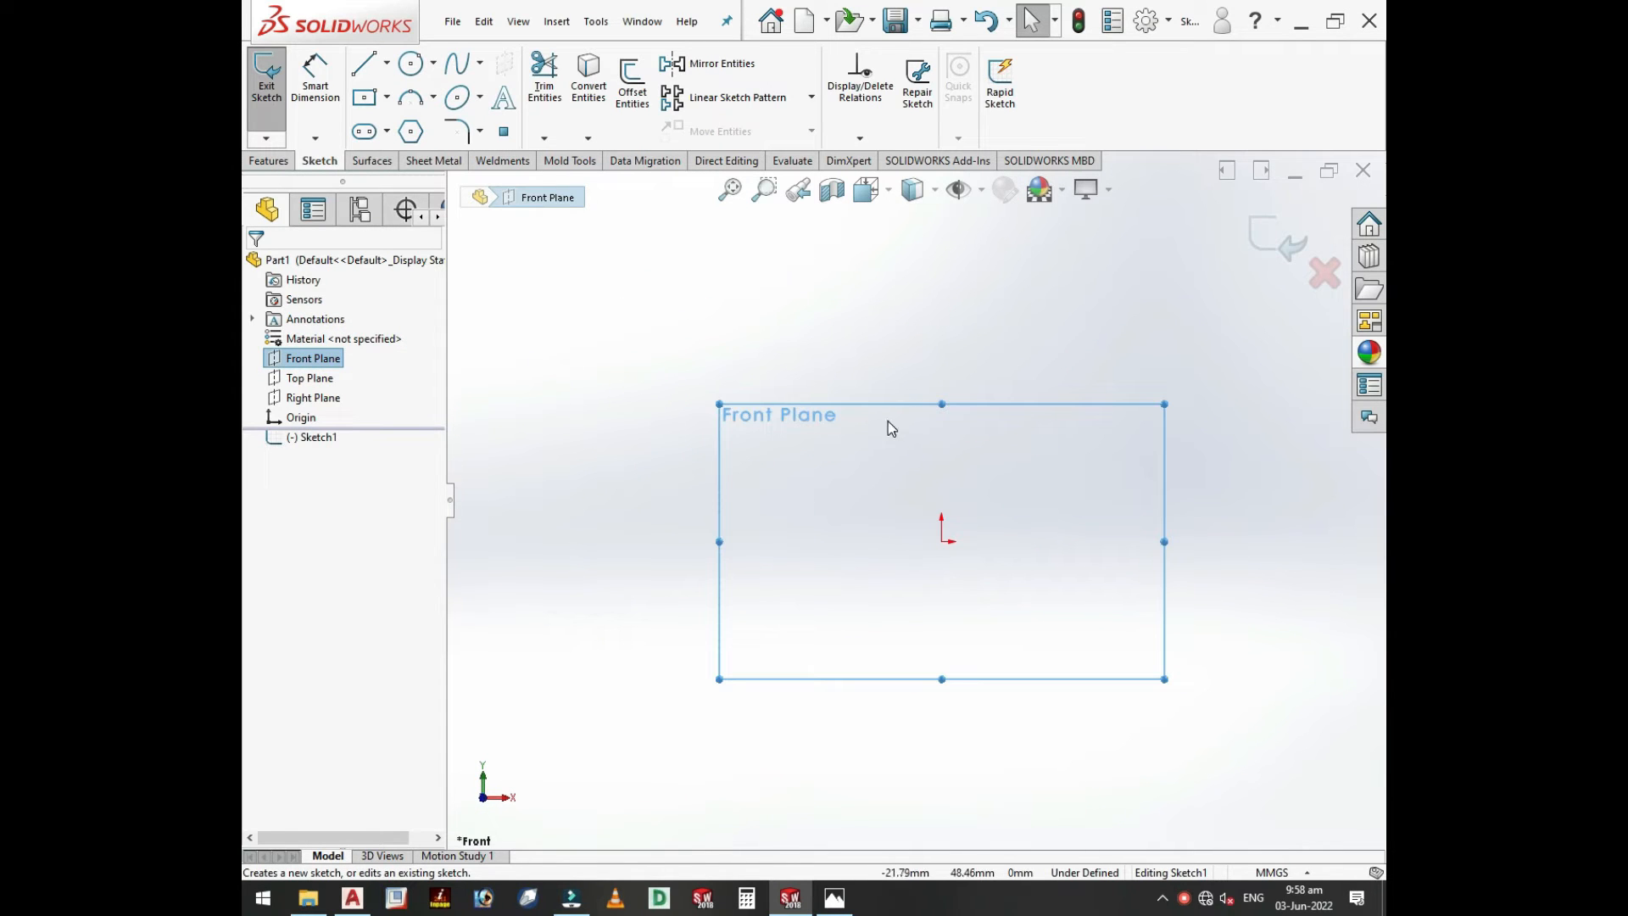
{"action": "left_click", "coordinate": [834, 898]}
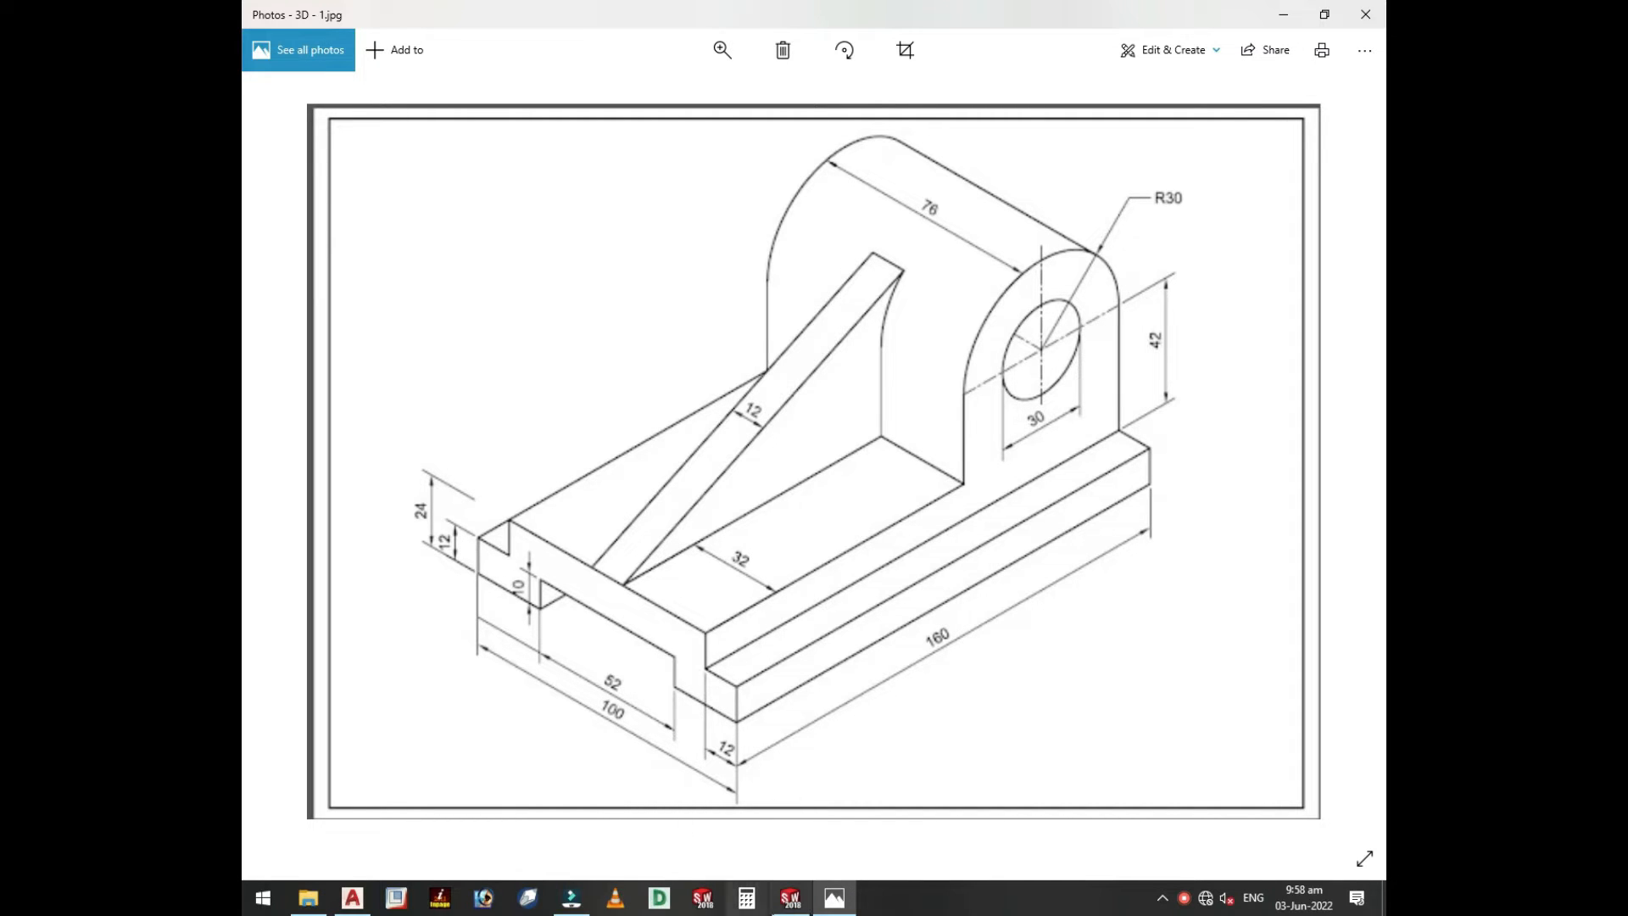
{"action": "left_click", "coordinate": [789, 899]}
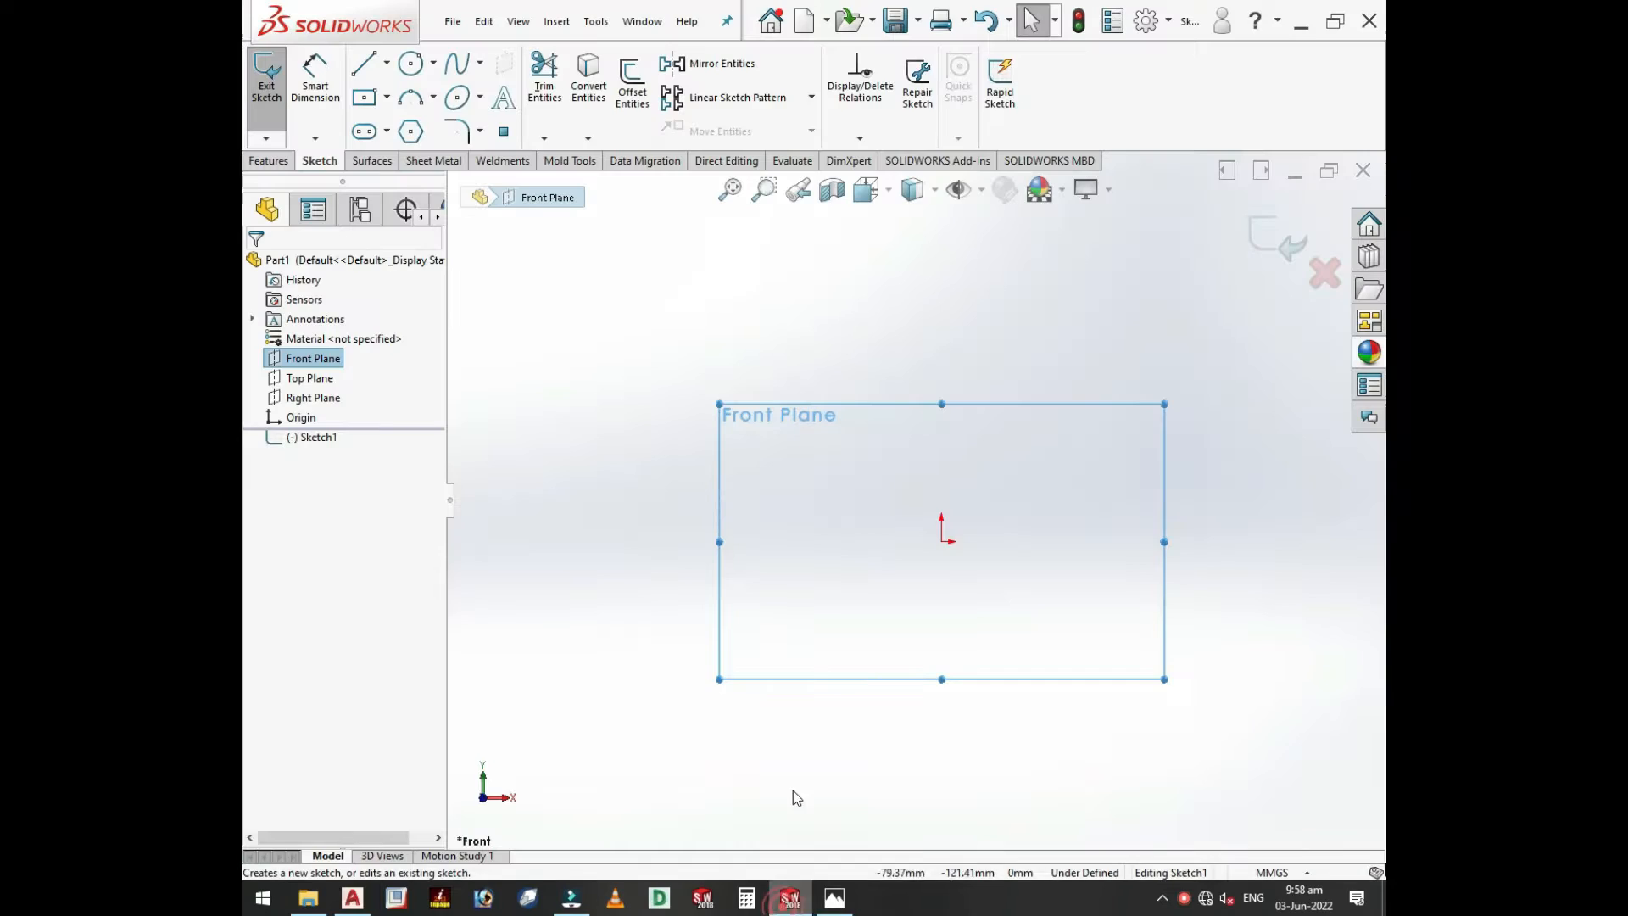
- Draw the profile's bottom edge at the origin's height, about 148 mm wide overall, with a rectangular notch around the middle
{"action": "left_click", "coordinate": [362, 68]}
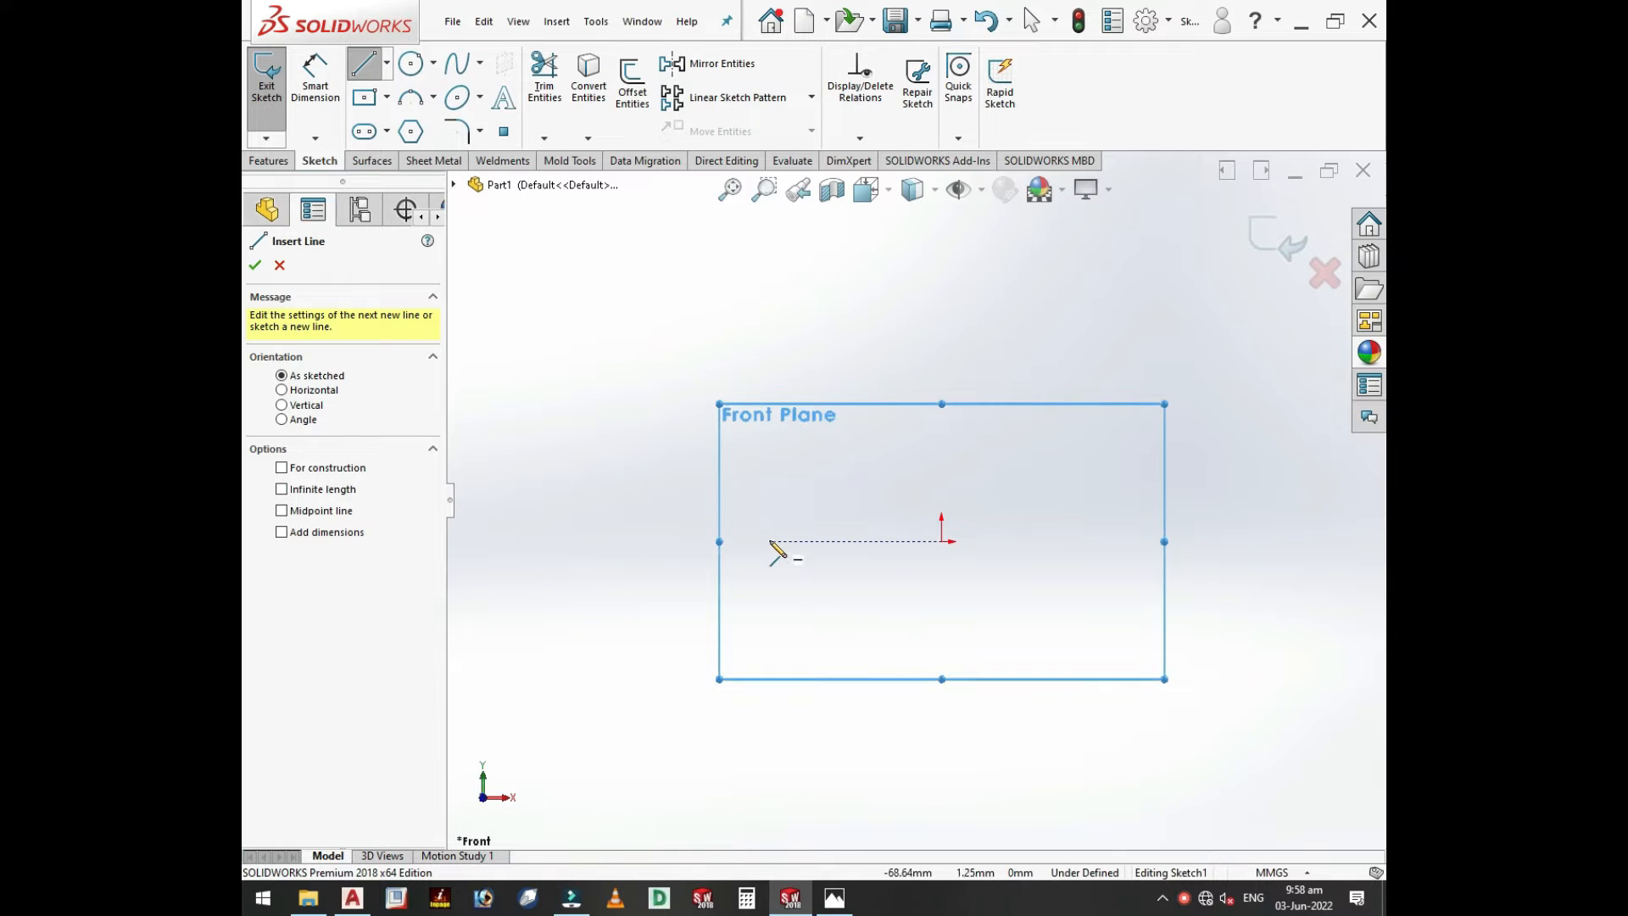
{"action": "left_click", "coordinate": [742, 541]}
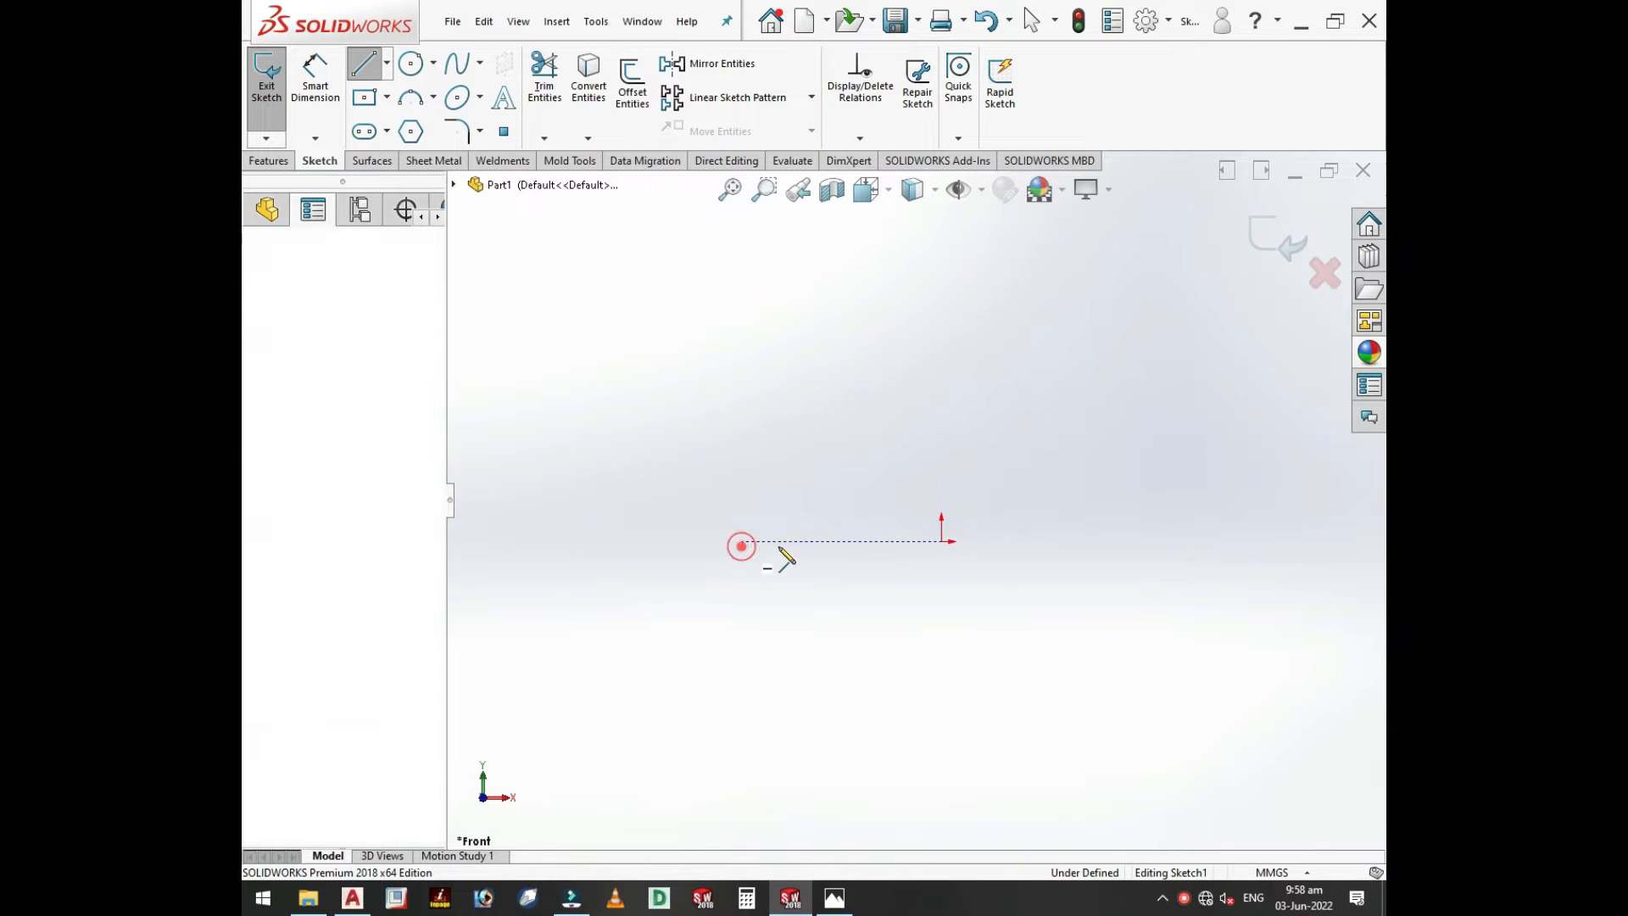
{"action": "left_click", "coordinate": [808, 542]}
{"action": "left_click", "coordinate": [808, 498]}
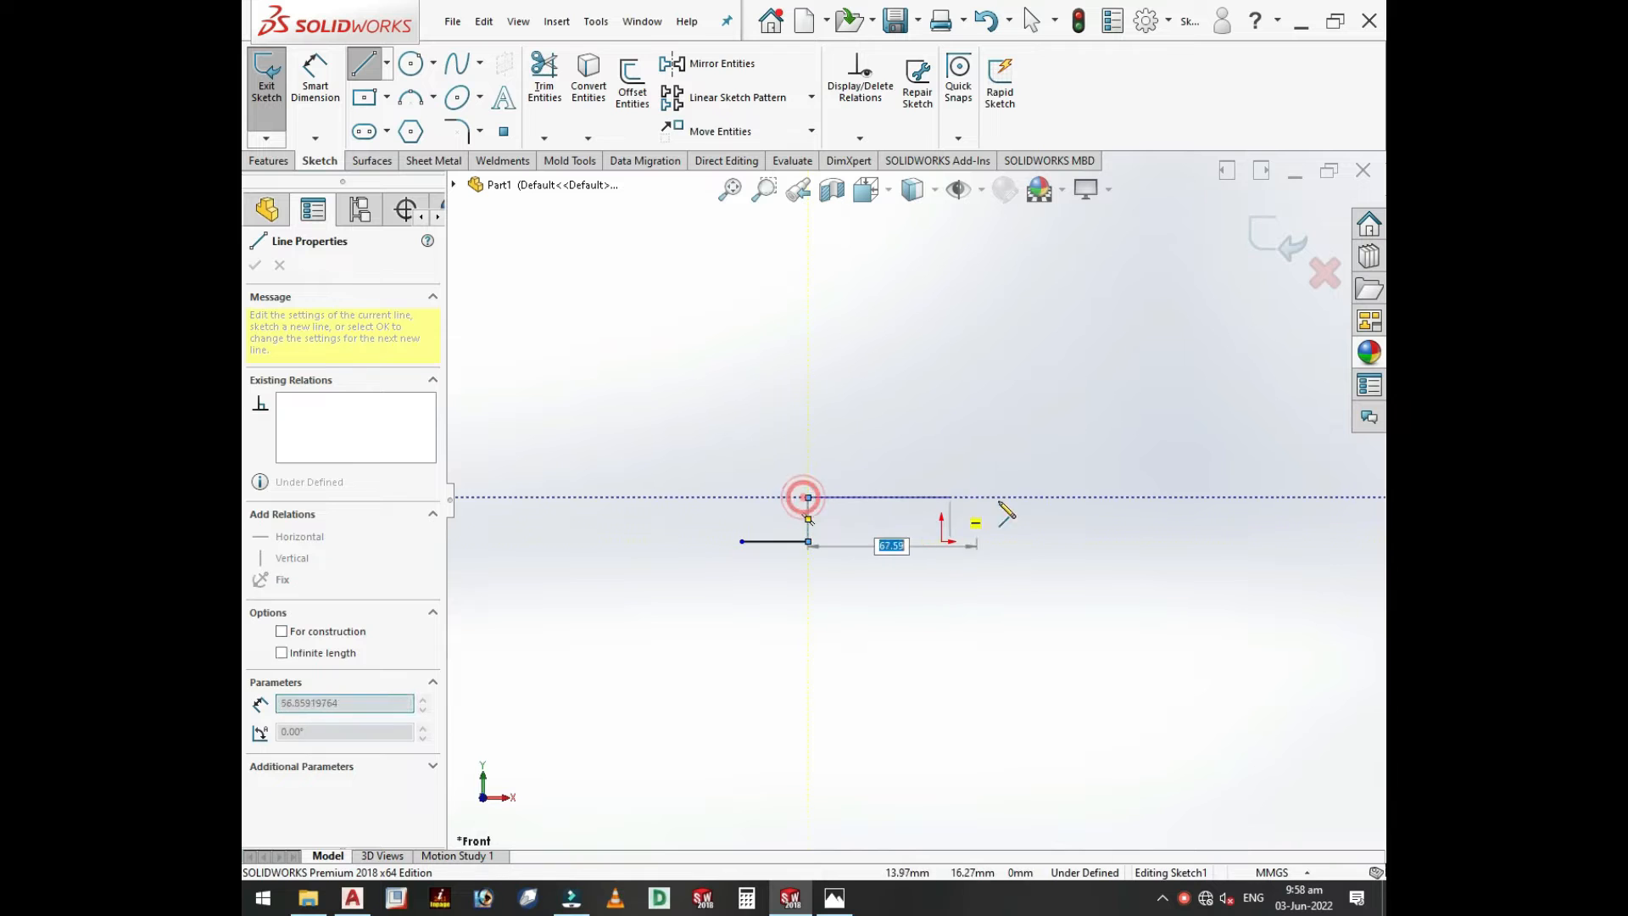
{"action": "left_click", "coordinate": [1055, 498]}
{"action": "left_click", "coordinate": [1055, 541]}
{"action": "left_click", "coordinate": [1112, 541]}
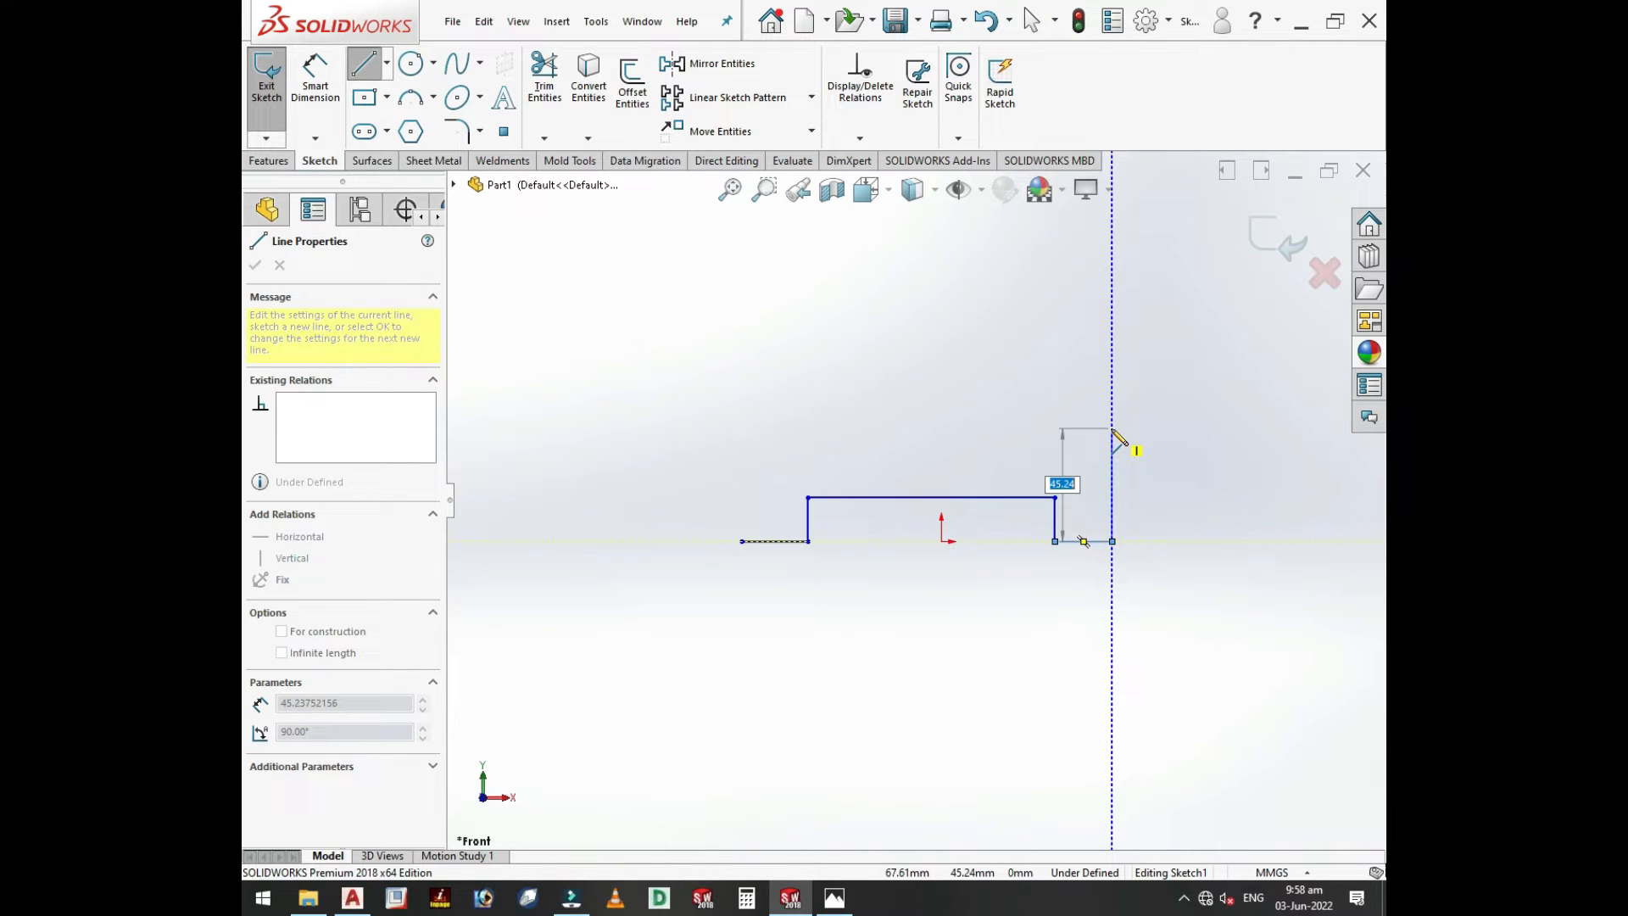
- Close the profile above the notched bottom edge with vertical sides about 47 mm high, a stepped shoulder on each side and a flat top
{"action": "left_click", "coordinate": [1111, 425]}
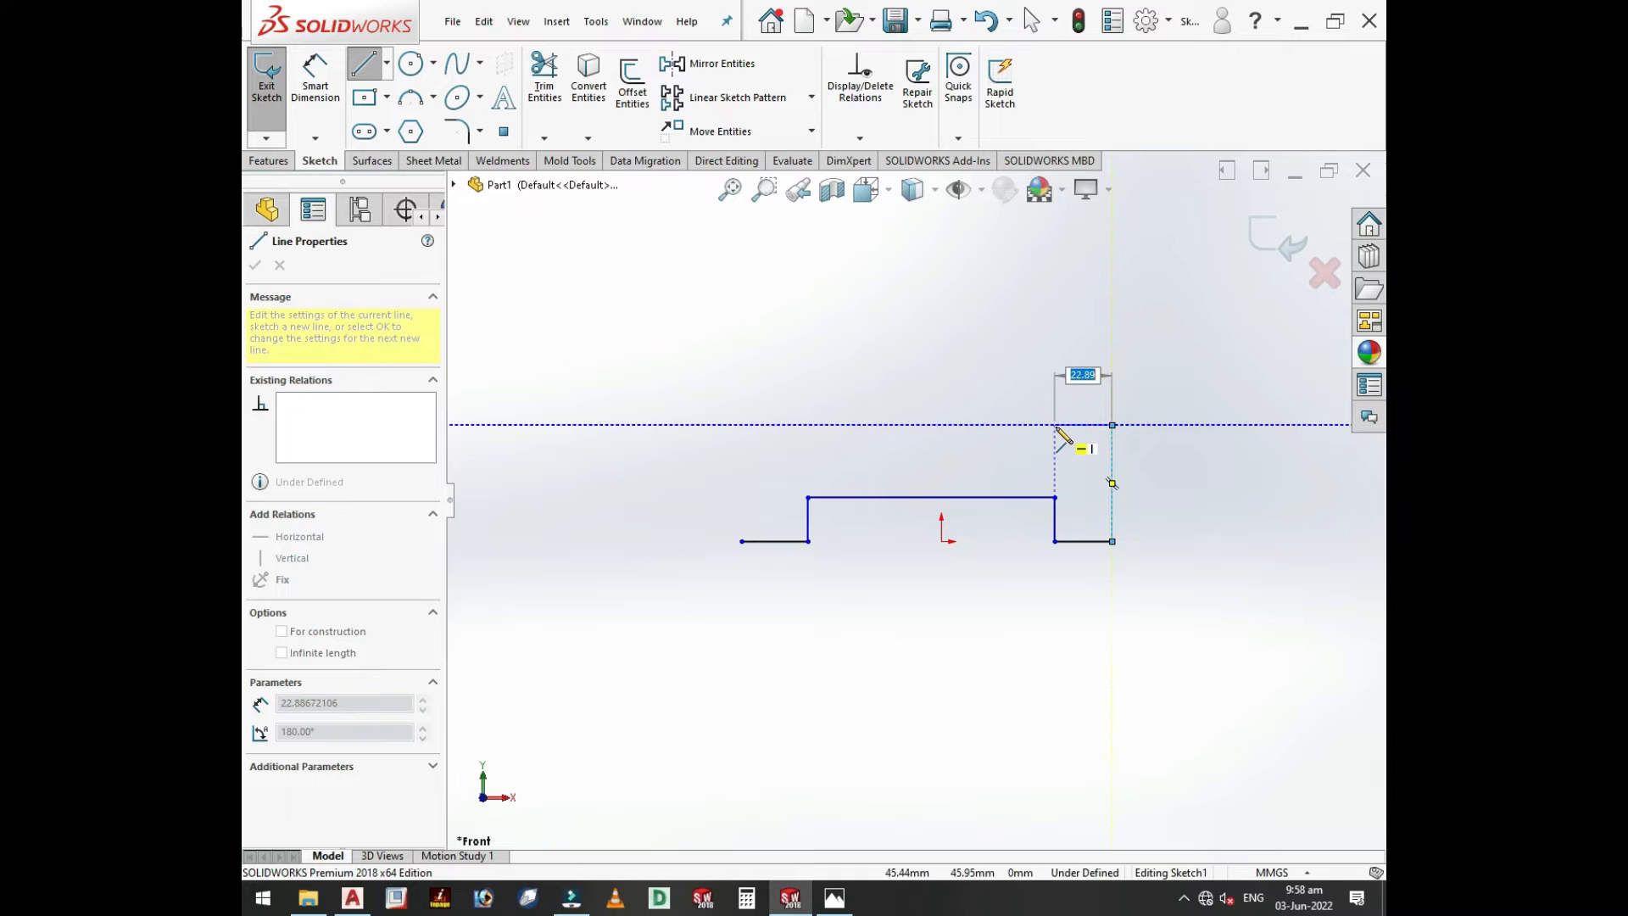
{"action": "left_click", "coordinate": [1054, 425]}
{"action": "left_click", "coordinate": [1055, 376]}
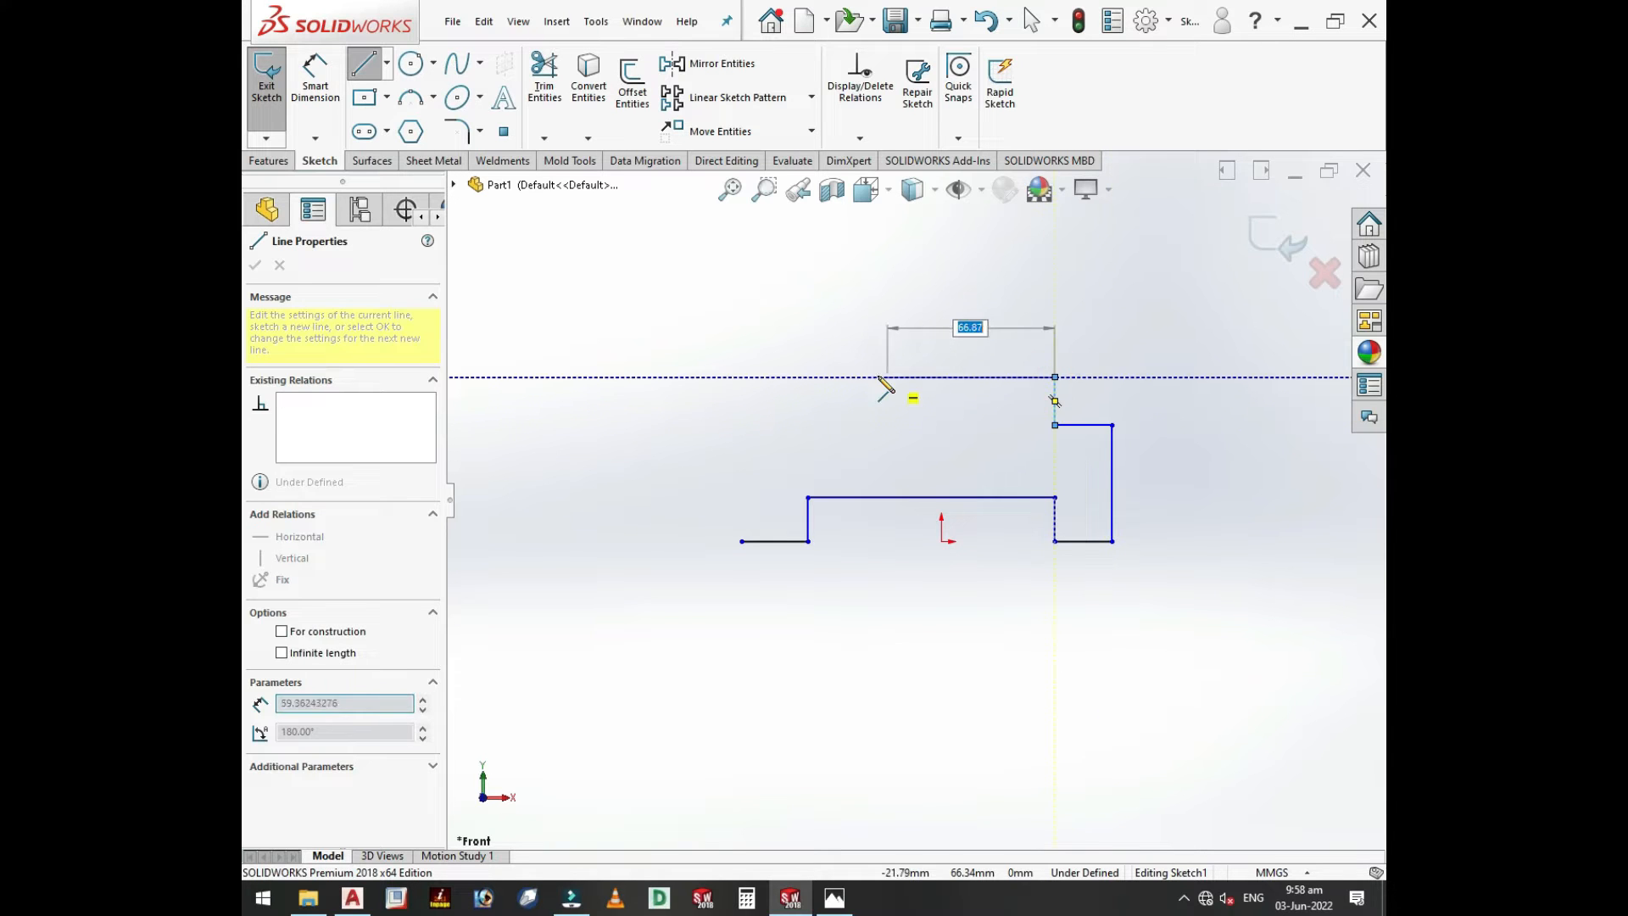
{"action": "left_click", "coordinate": [775, 376]}
{"action": "left_click", "coordinate": [775, 425]}
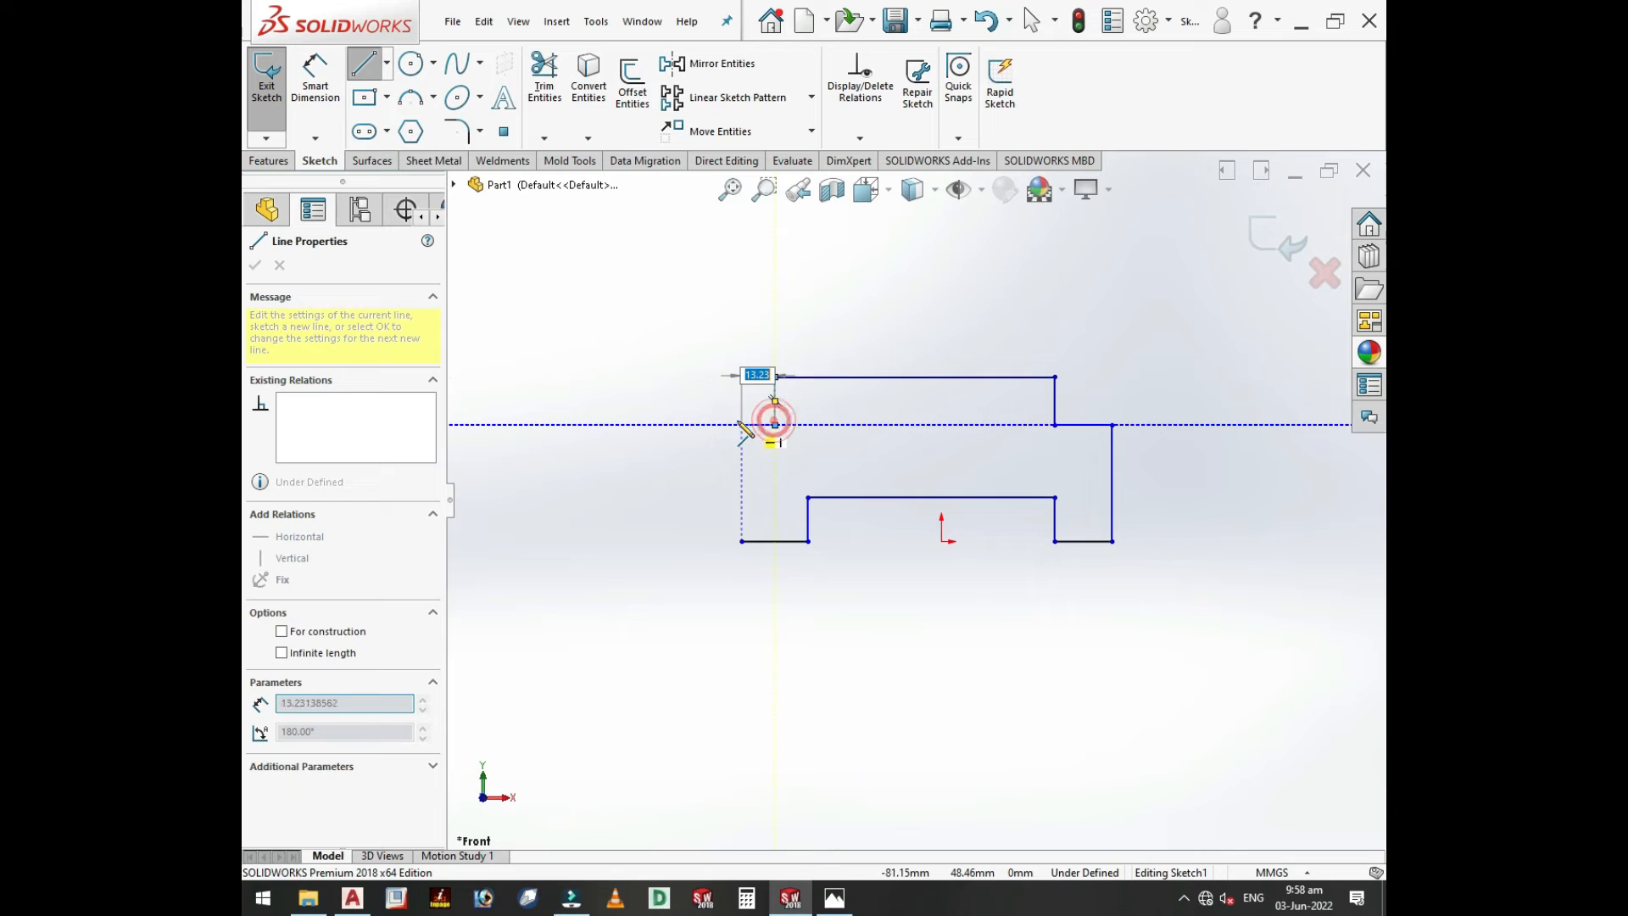
{"action": "left_click", "coordinate": [741, 425]}
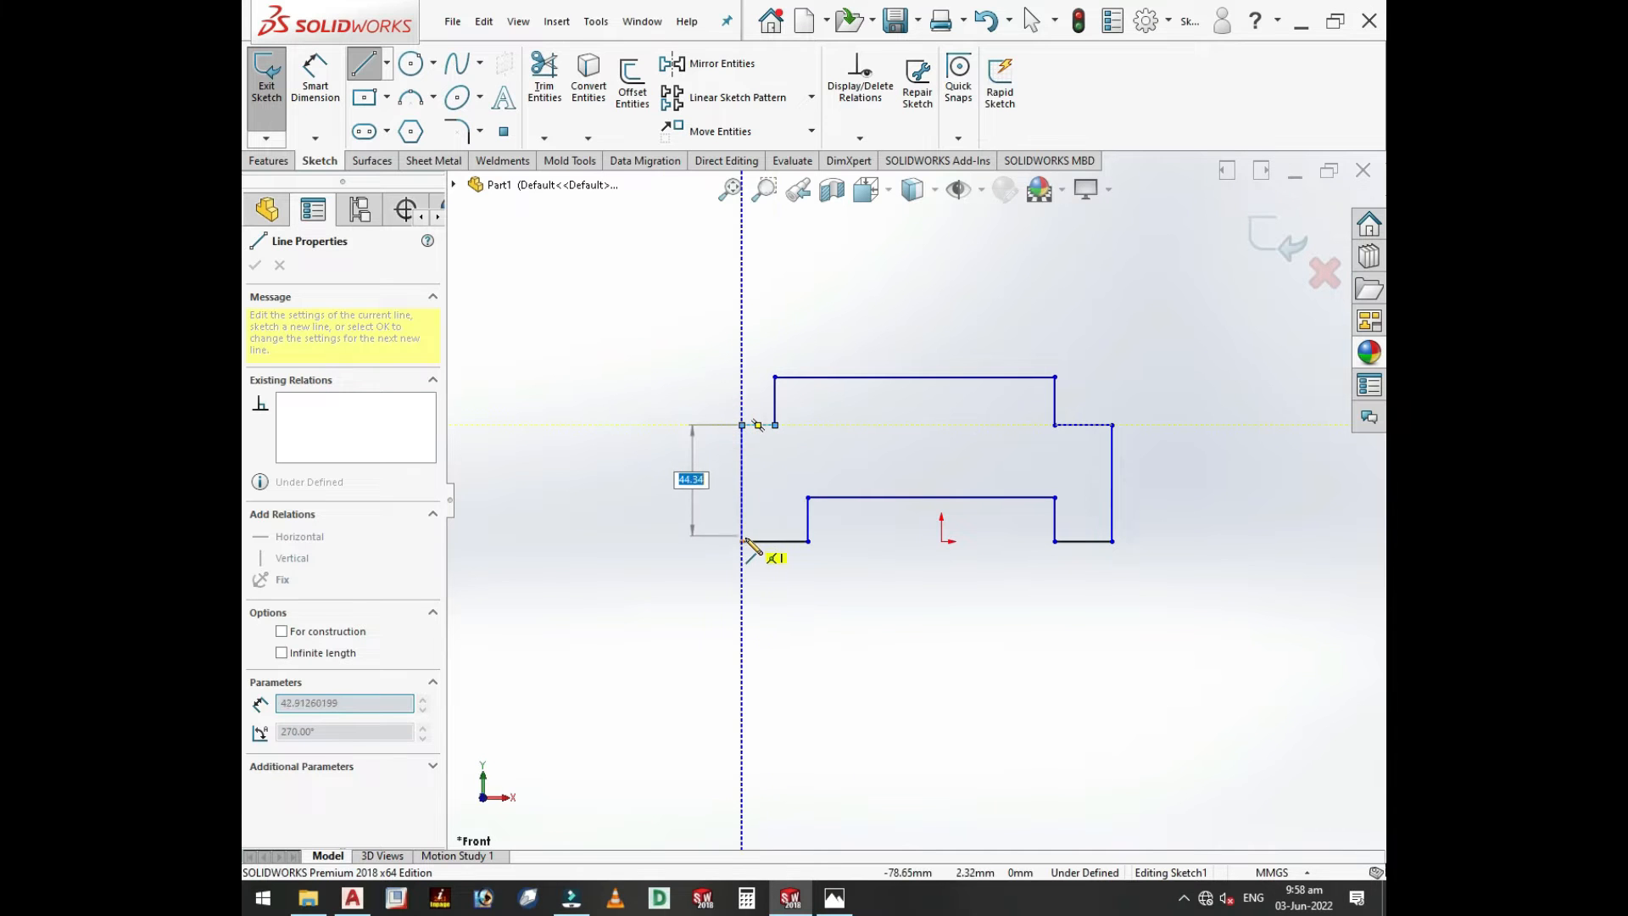
{"action": "left_click", "coordinate": [741, 540]}
{"action": "scroll", "coordinate": [914, 502], "scroll_direction": "up", "scroll_amount": 3}
{"action": "scroll", "coordinate": [933, 549], "scroll_direction": "down", "scroll_amount": 4}
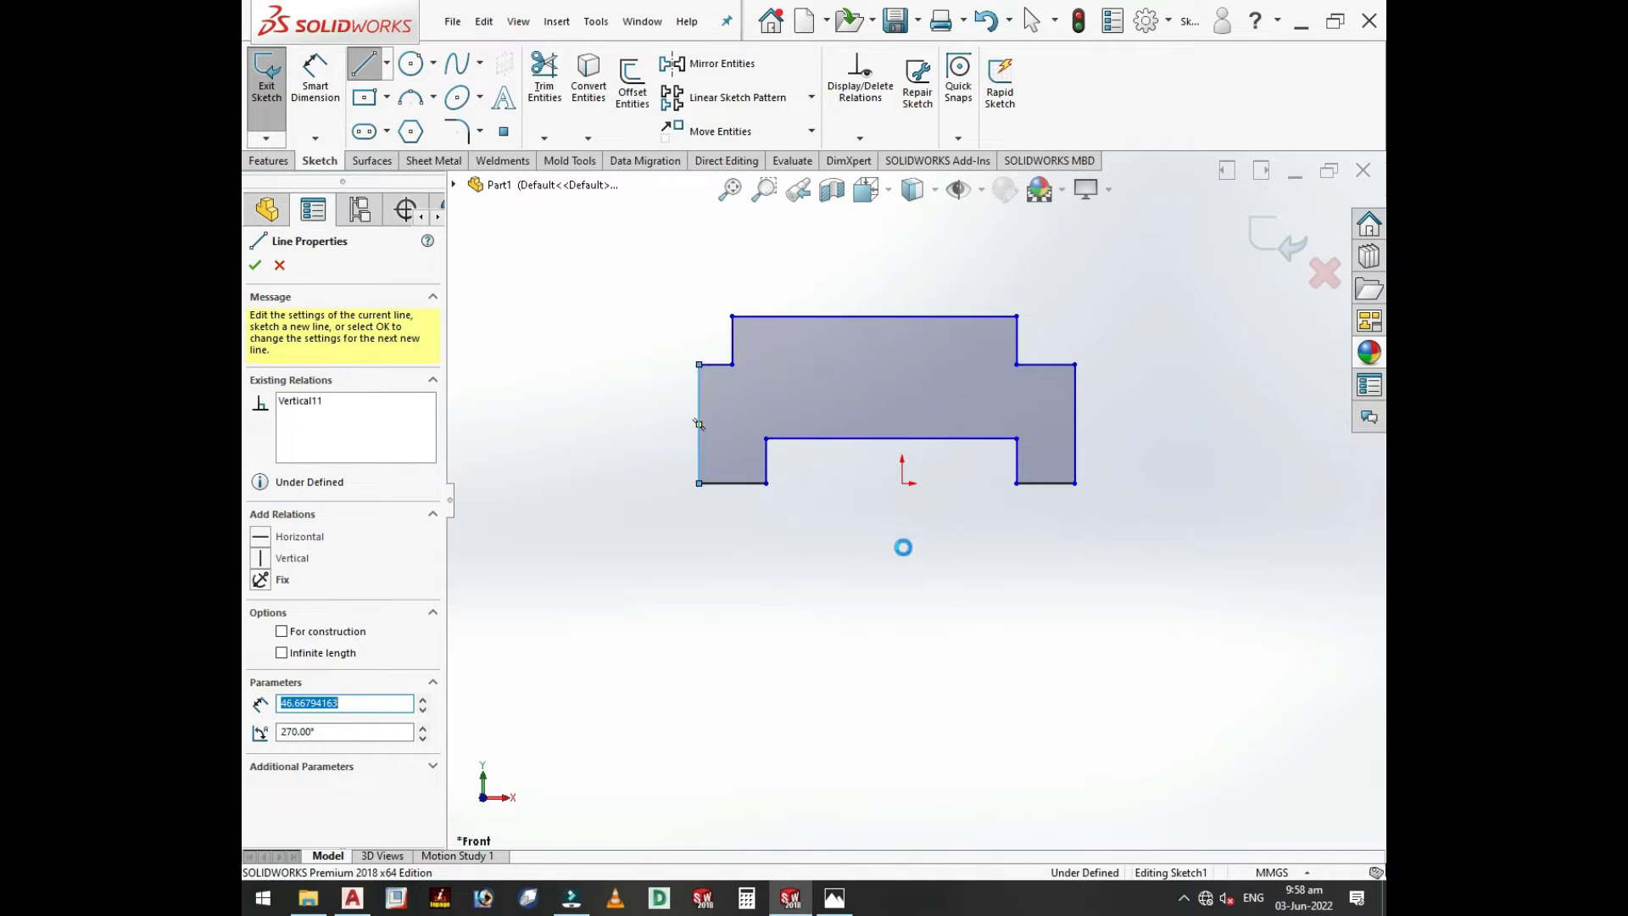
{"action": "key", "text": "Escape"}
- Dimension the profile's overall width between its two outer bottom corners as 100 mm
{"action": "left_click", "coordinate": [313, 93]}
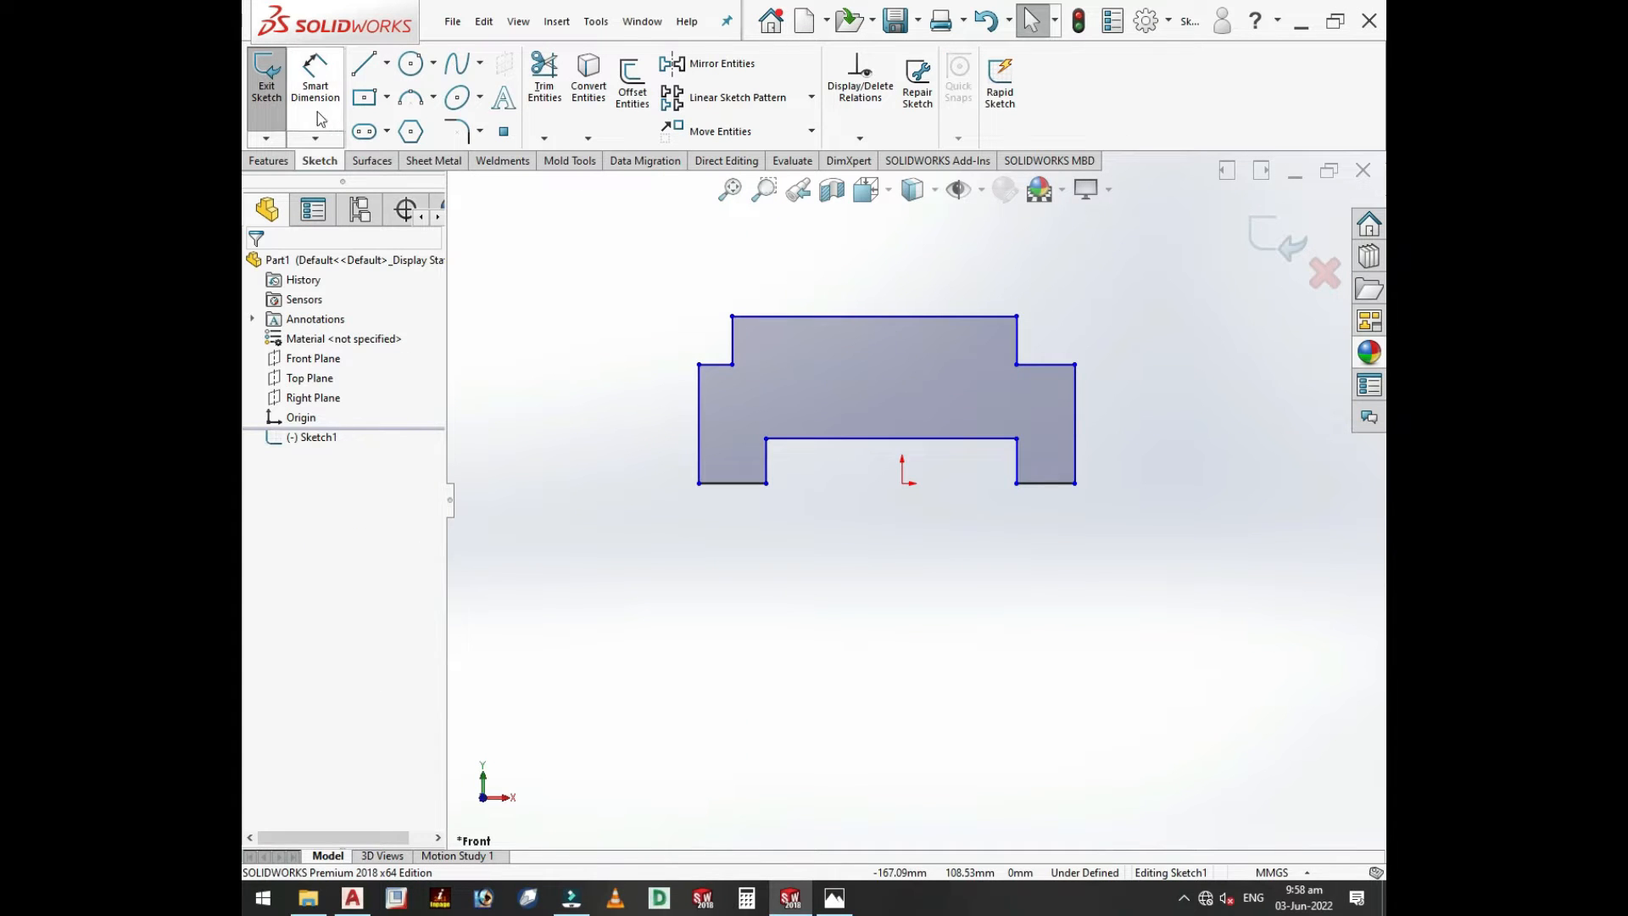
{"action": "left_click", "coordinate": [700, 485]}
{"action": "left_click", "coordinate": [1075, 485]}
{"action": "left_click", "coordinate": [873, 571]}
{"action": "type", "text": "100"}
{"action": "key", "text": "Return"}
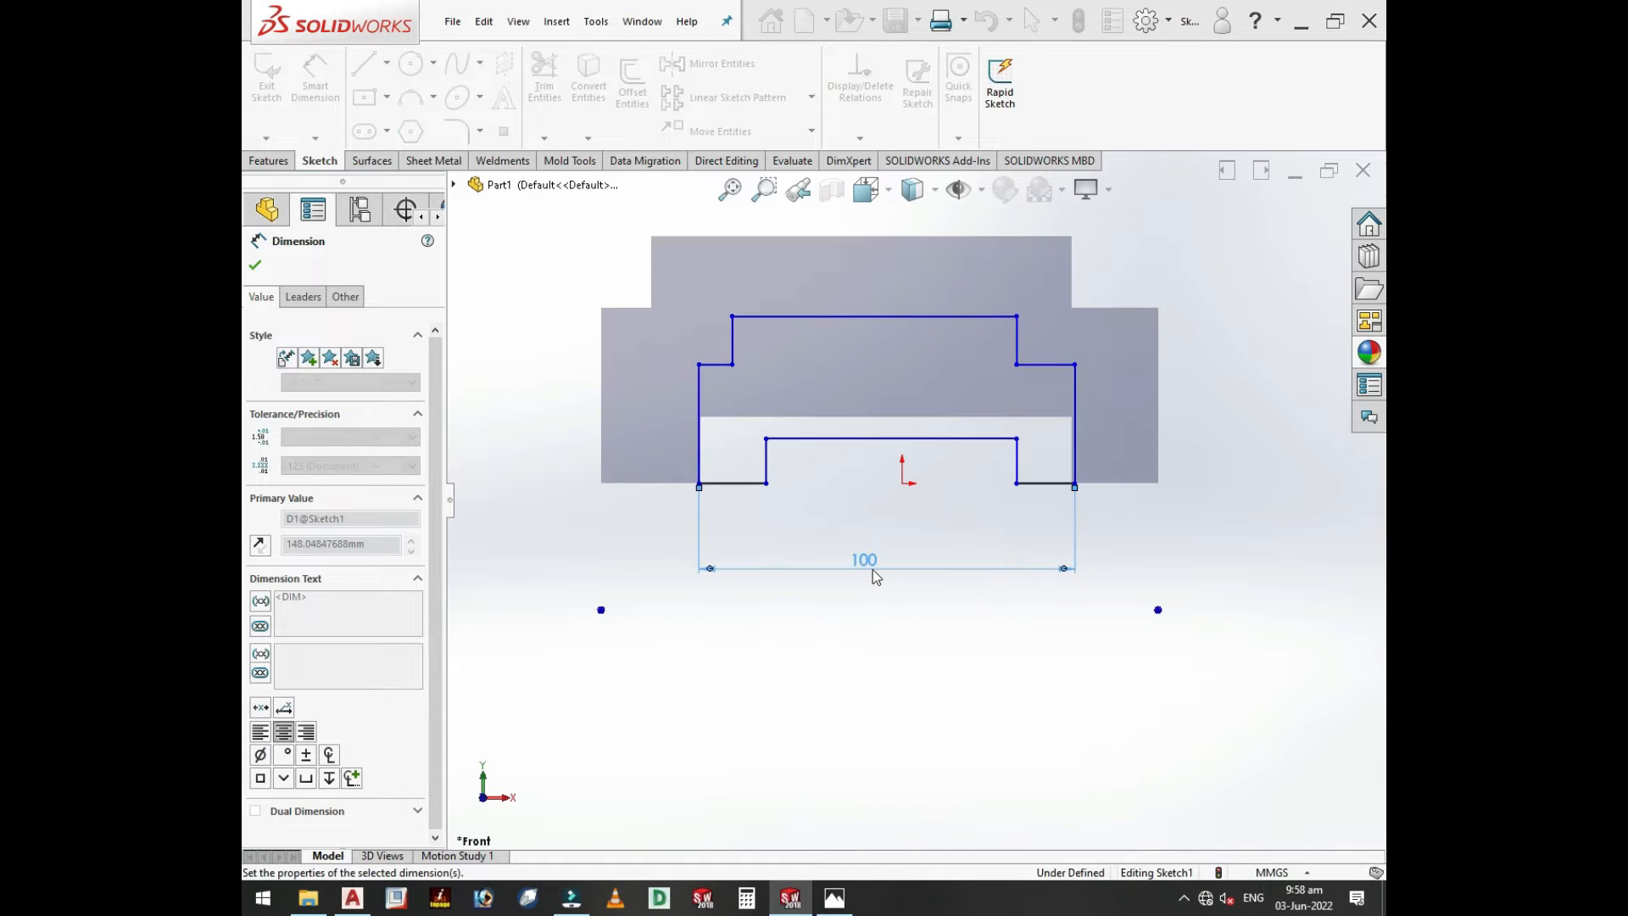
- Dimension the width of the bottom notch between its two vertical sides as 52 mm
{"action": "left_click", "coordinate": [768, 467]}
{"action": "left_click", "coordinate": [1017, 458]}
{"action": "left_click", "coordinate": [868, 500]}
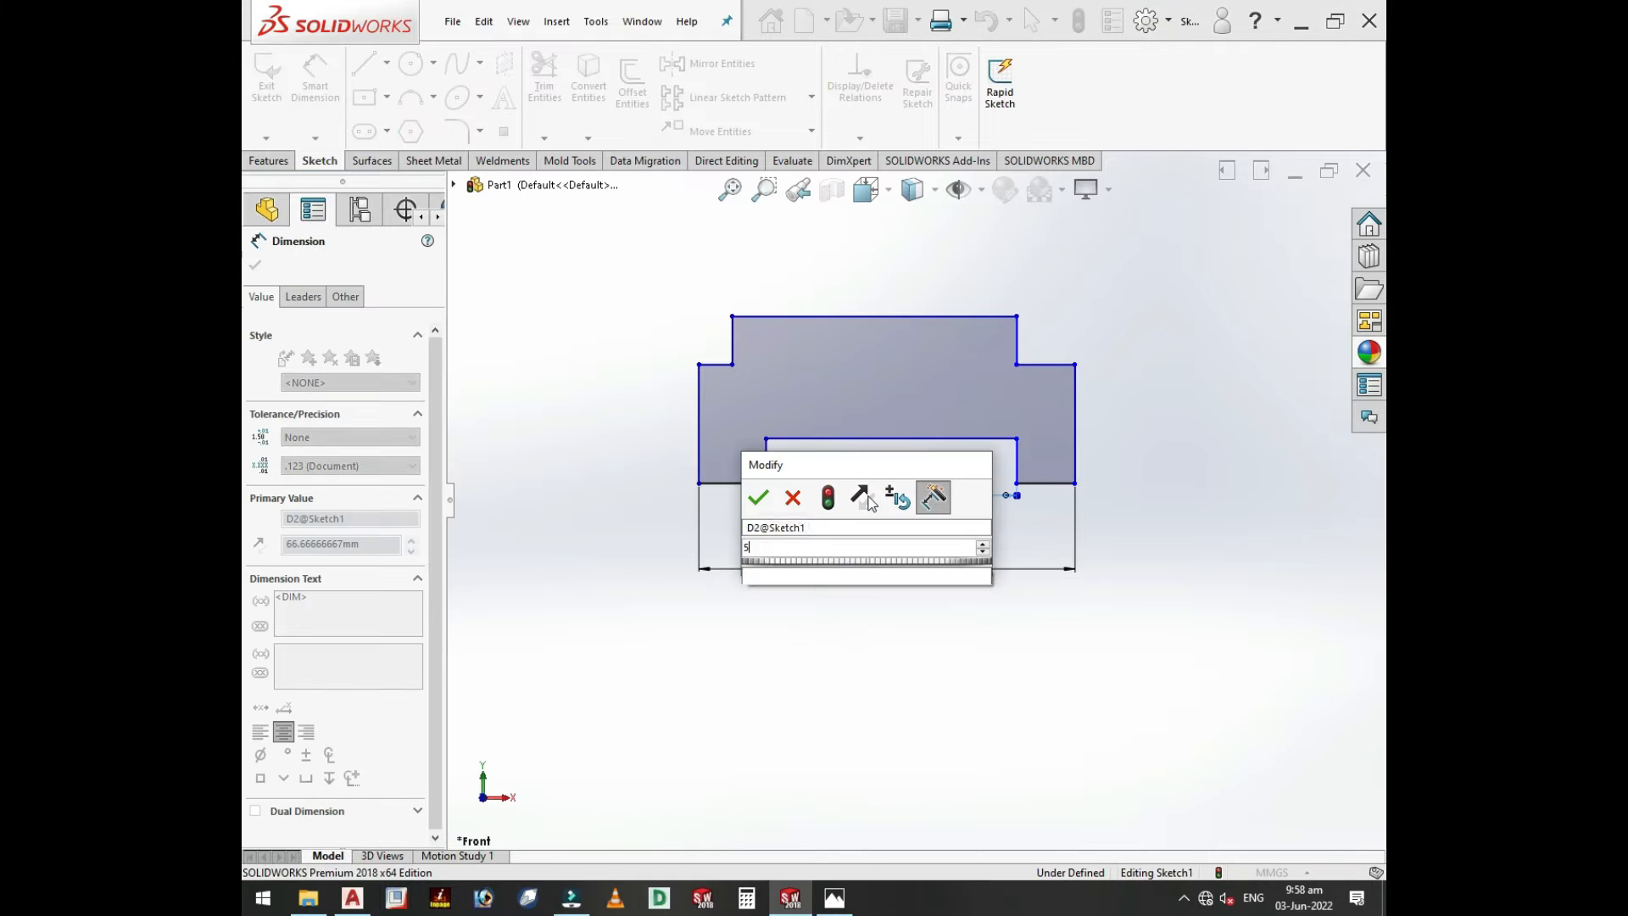
{"action": "type", "text": "52"}
{"action": "key", "text": "Return"}
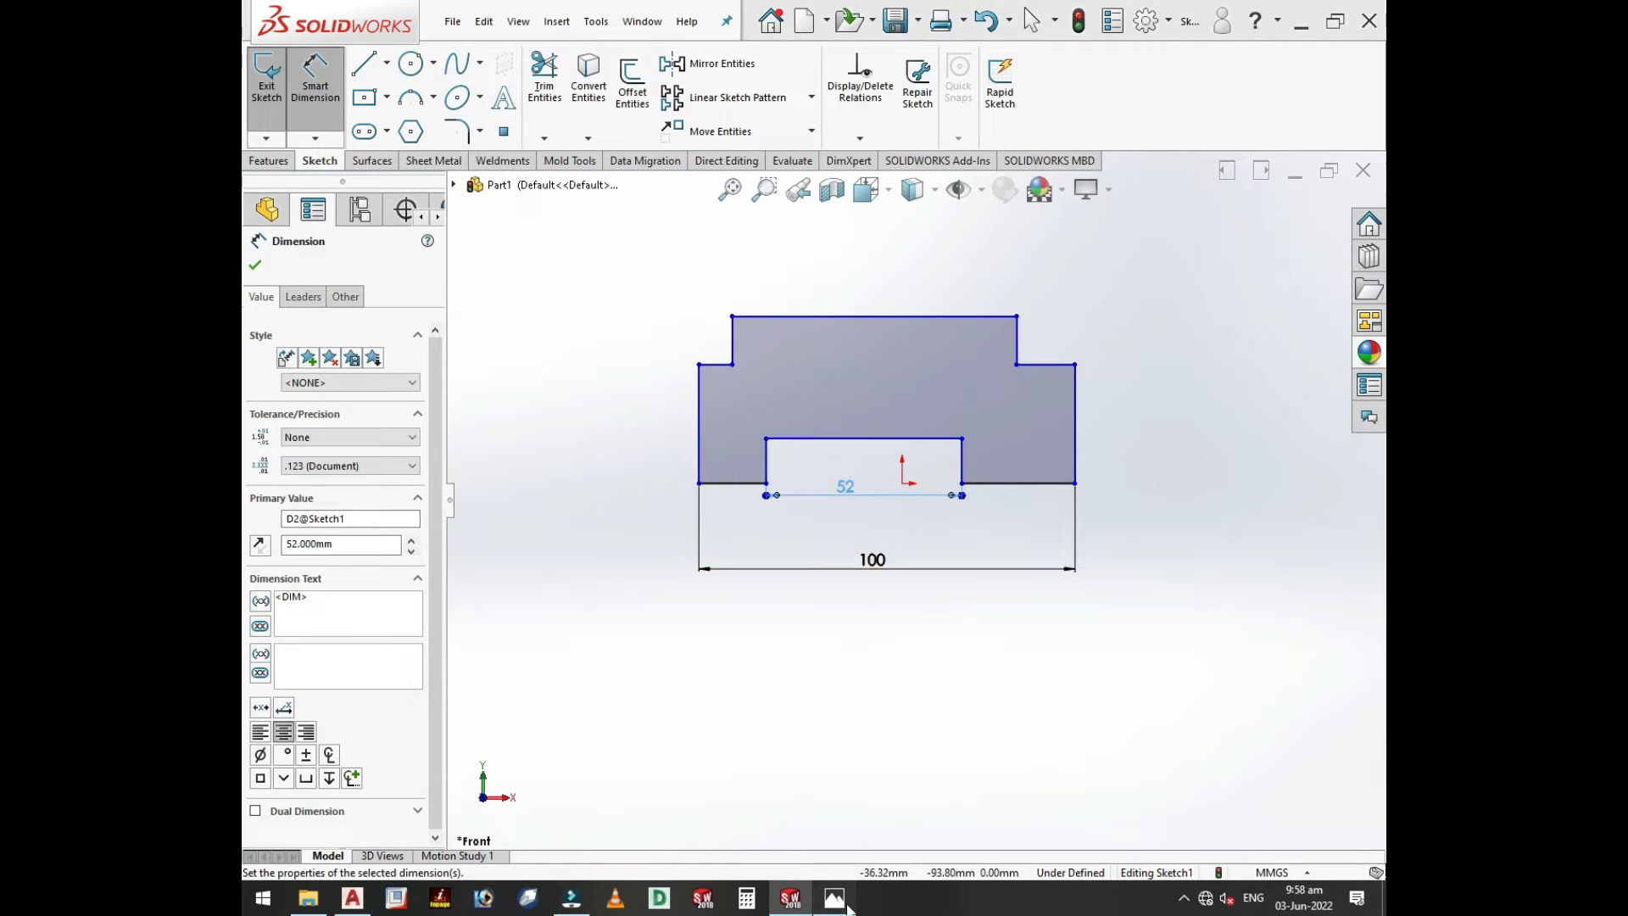
- Consult the reference drawing in Photos and dimension the bottom notch's depth as 10 mm
{"action": "left_click", "coordinate": [834, 898]}
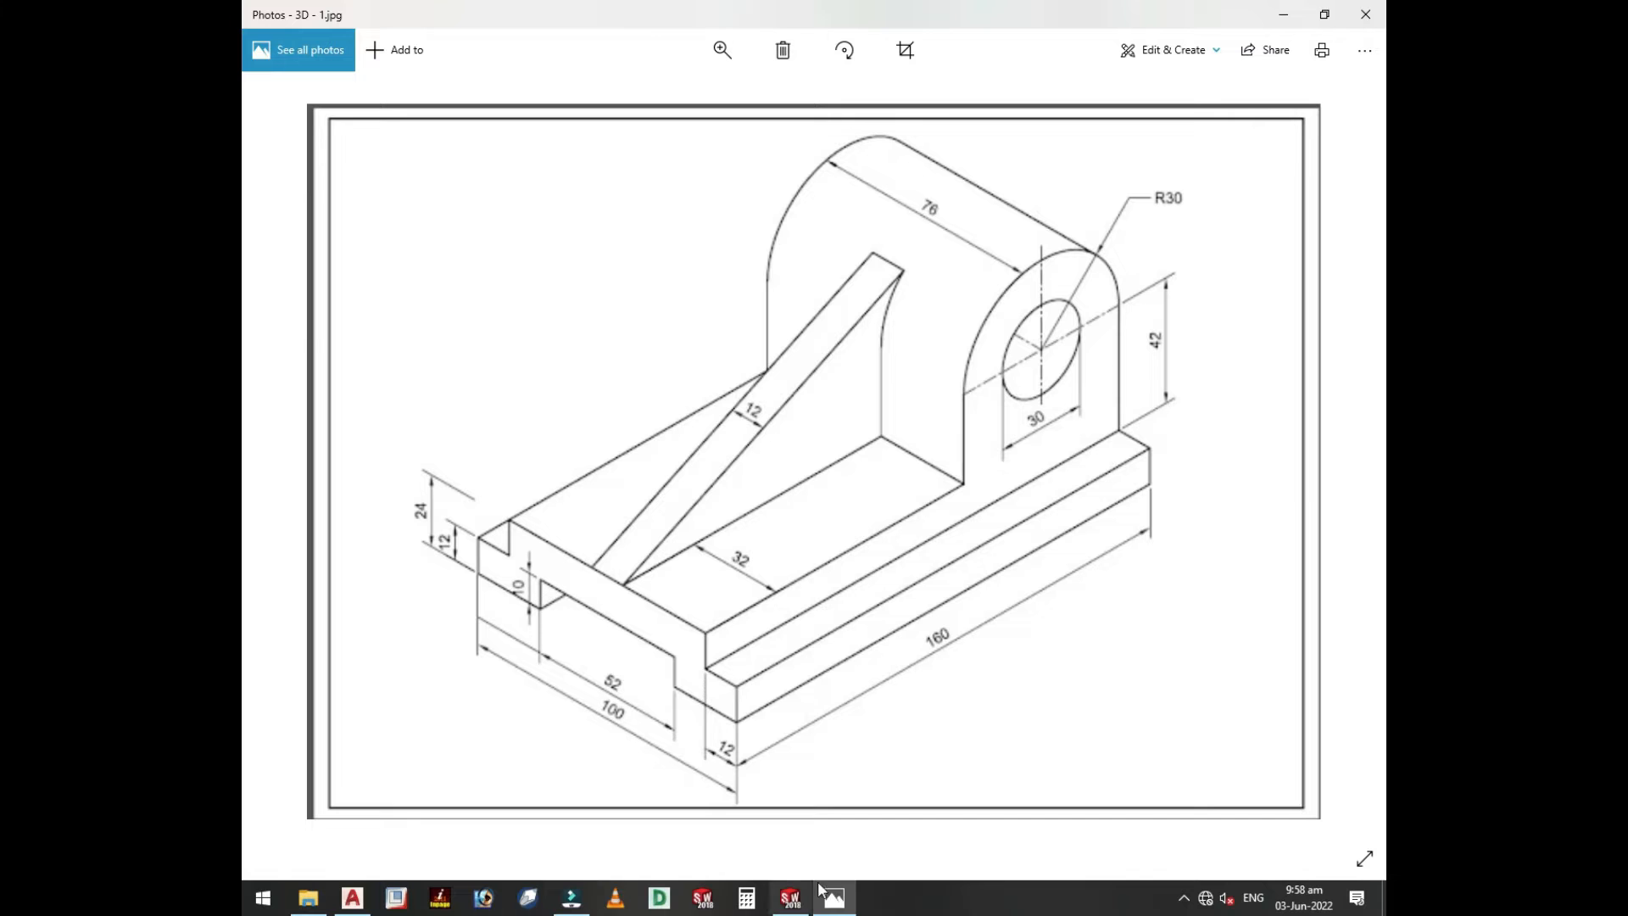
{"action": "left_click", "coordinate": [790, 898]}
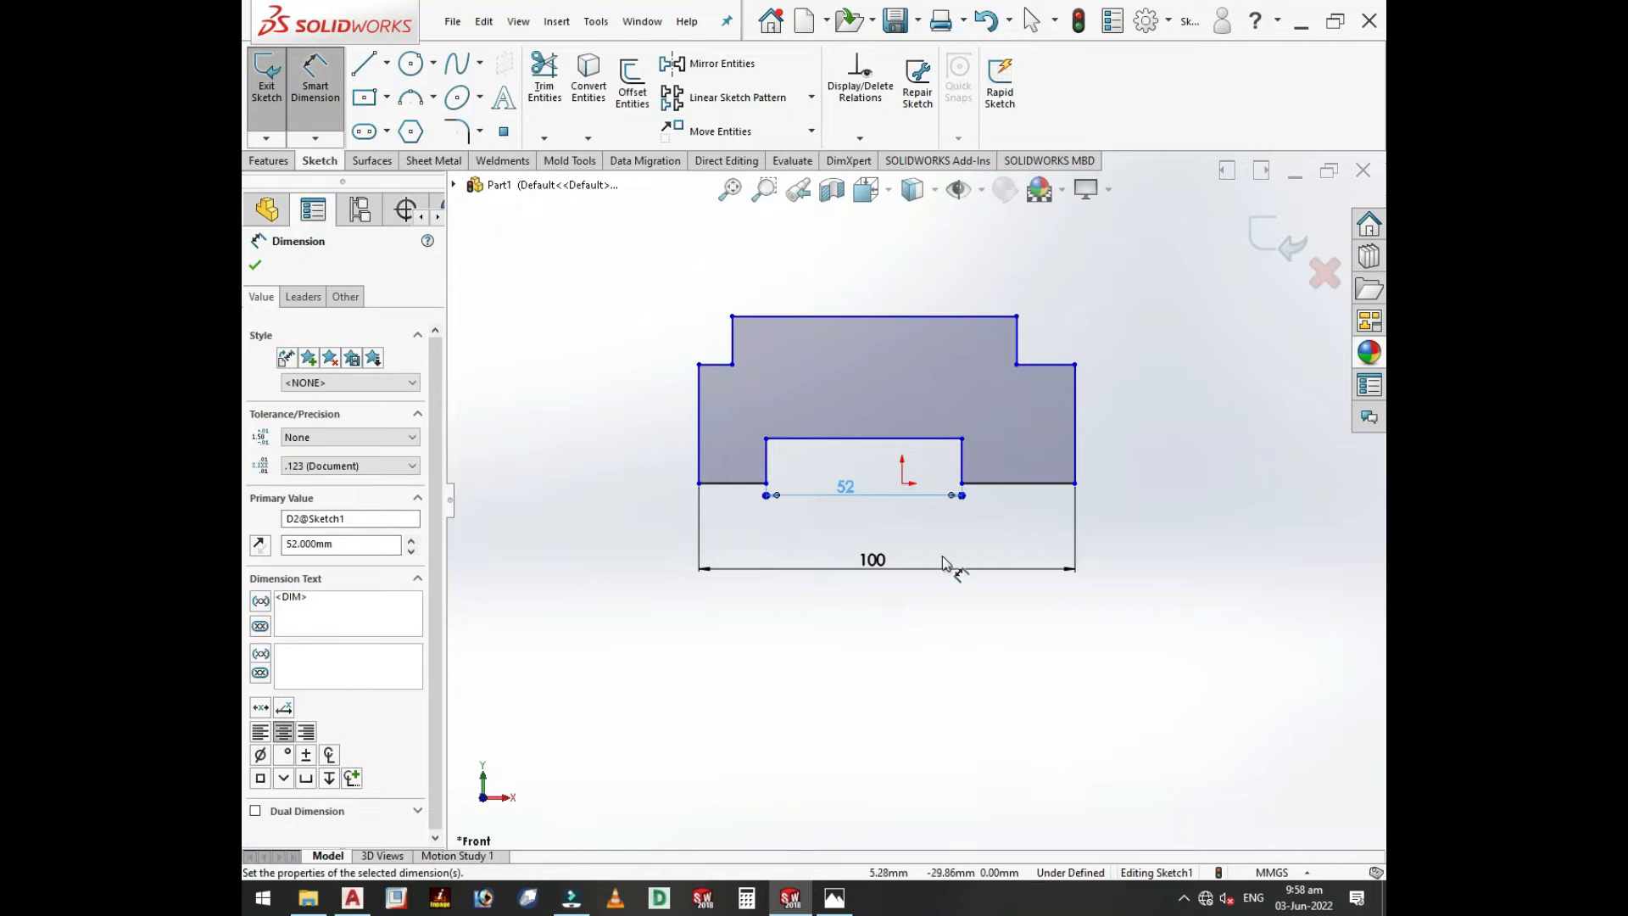
{"action": "left_click", "coordinate": [964, 464]}
{"action": "left_click", "coordinate": [985, 530]}
{"action": "type", "text": "10"}
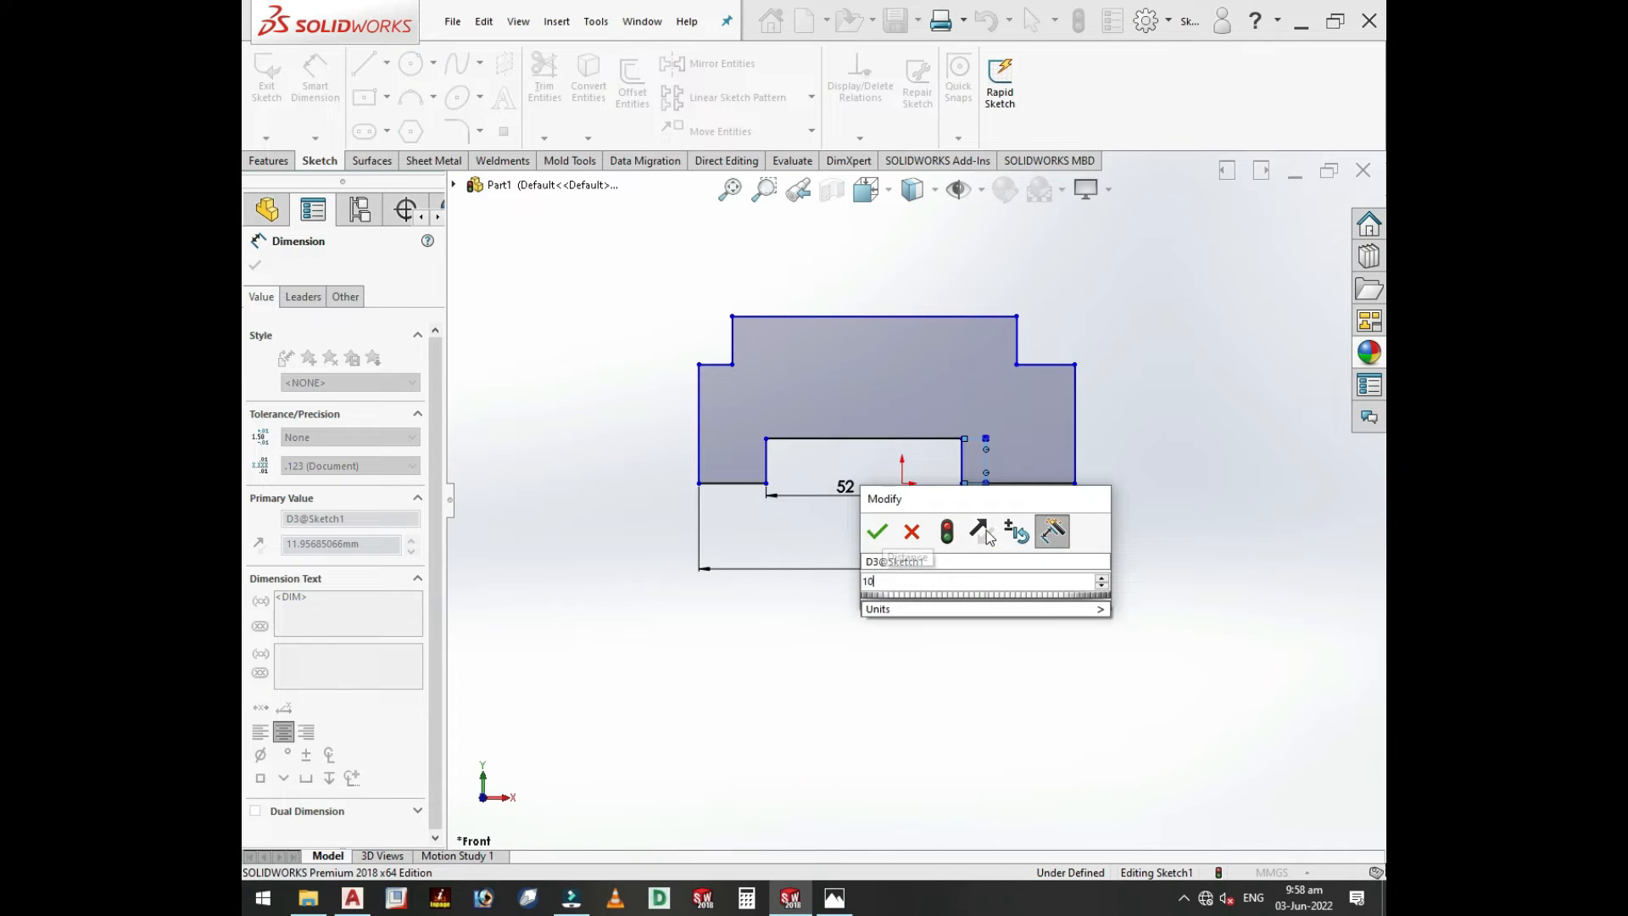
{"action": "key", "text": "Return"}
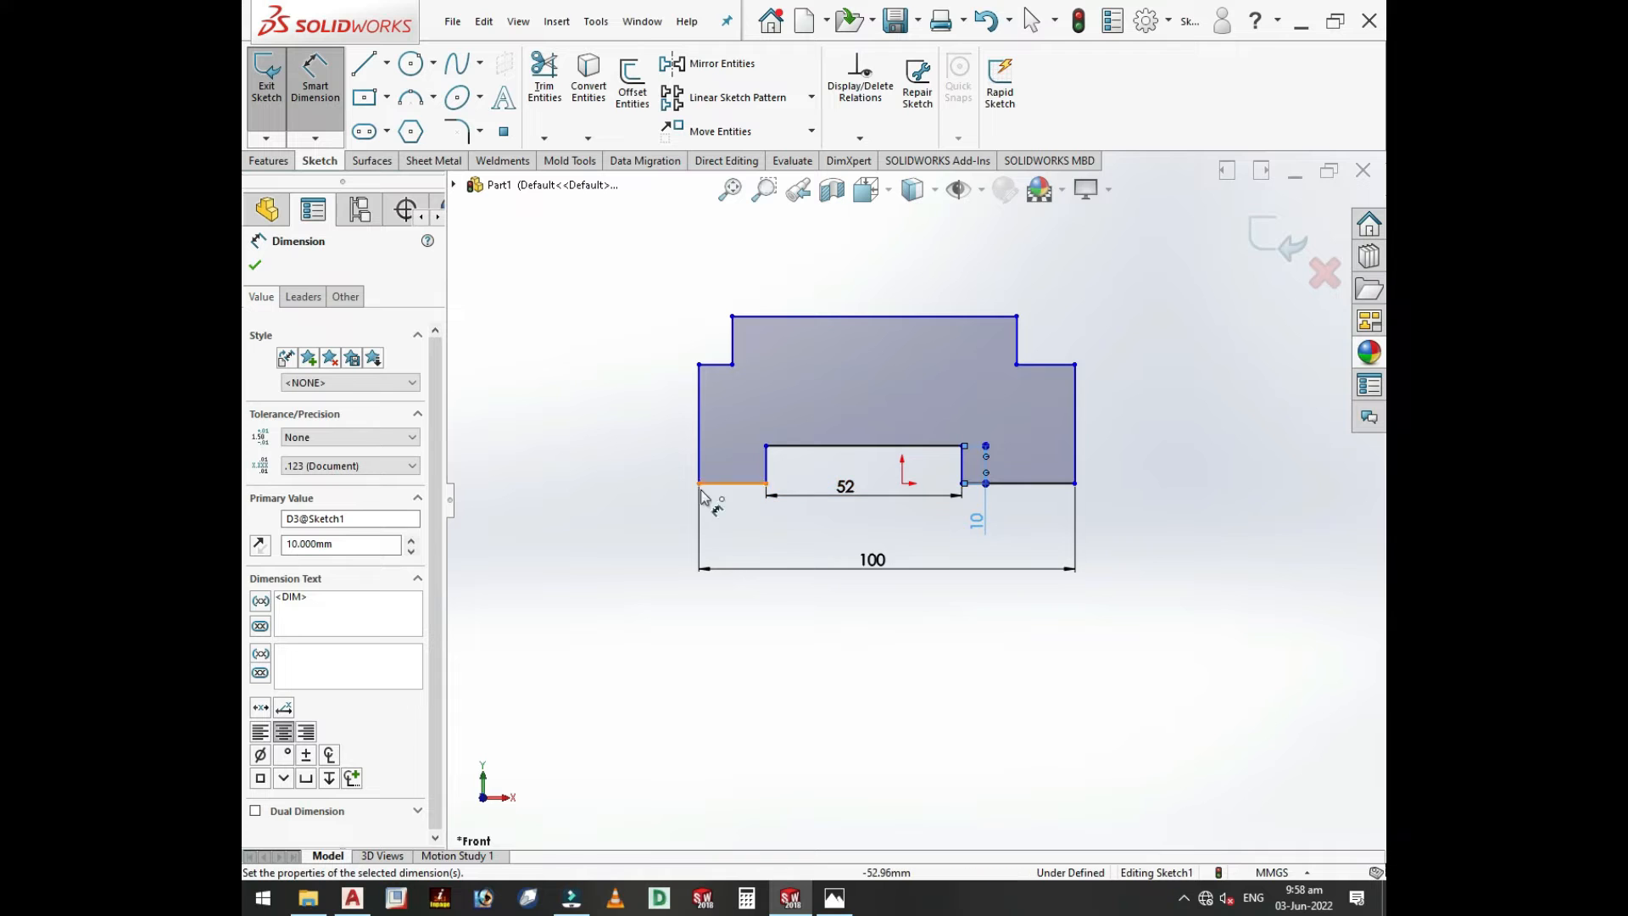
- Dimension the height of the profile's left outer side as 12 mm
{"action": "left_click", "coordinate": [699, 458]}
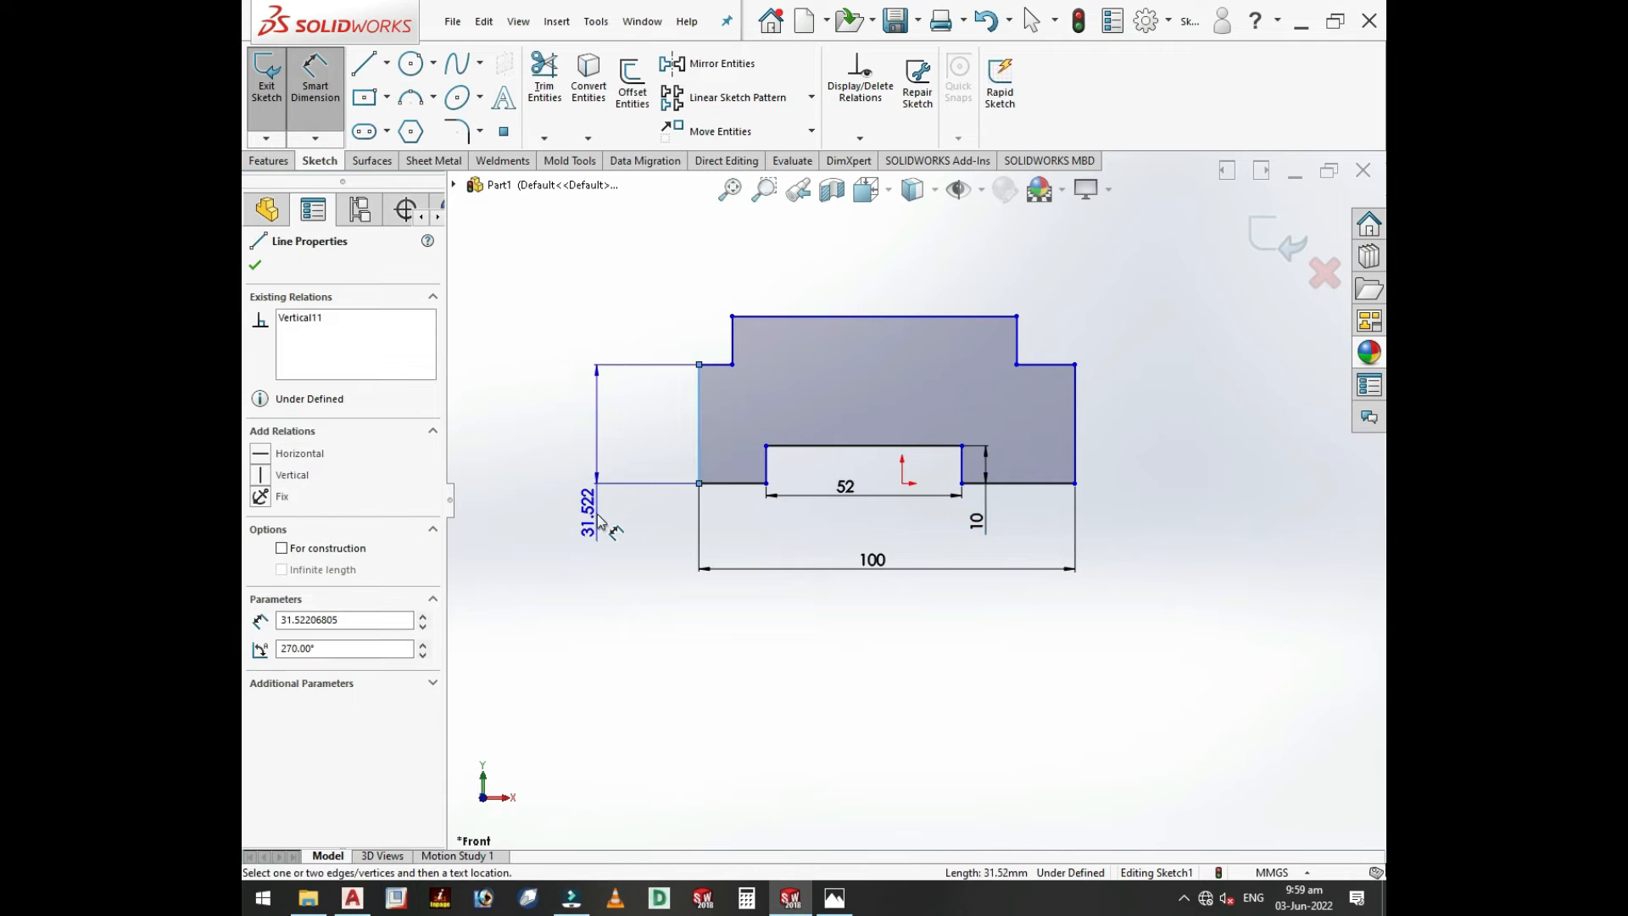
{"action": "left_click", "coordinate": [599, 519]}
{"action": "type", "text": "12"}
{"action": "key", "text": "Return"}
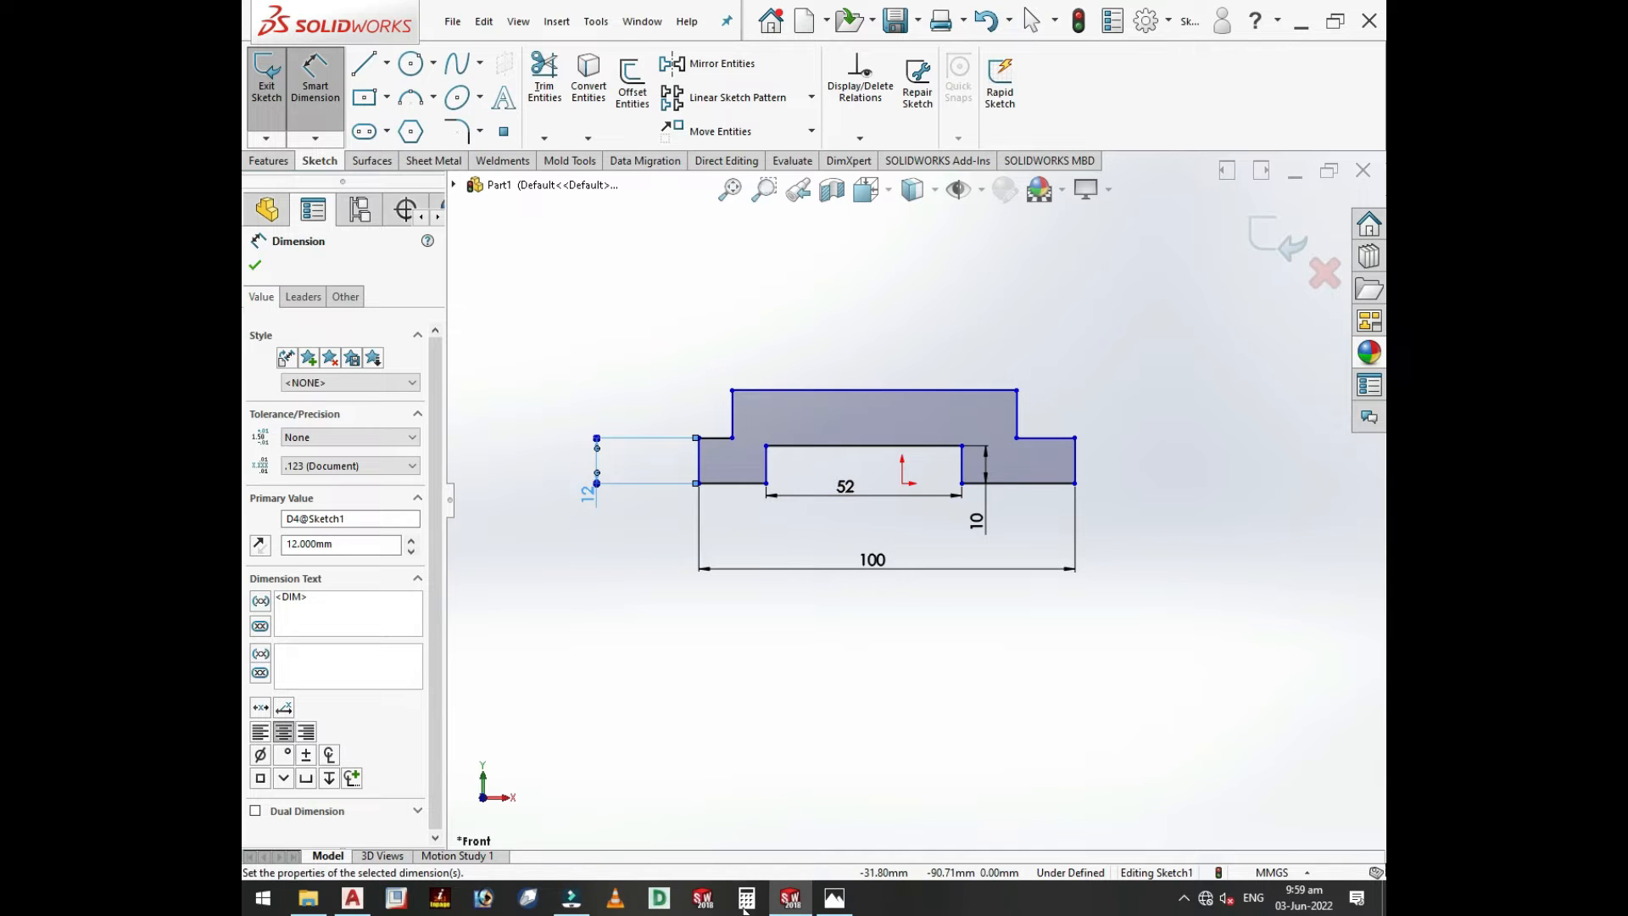
- Consult the reference drawing in Photos and dimension the profile's overall height from bottom to top edge as 24 mm
{"action": "left_click", "coordinate": [834, 897]}
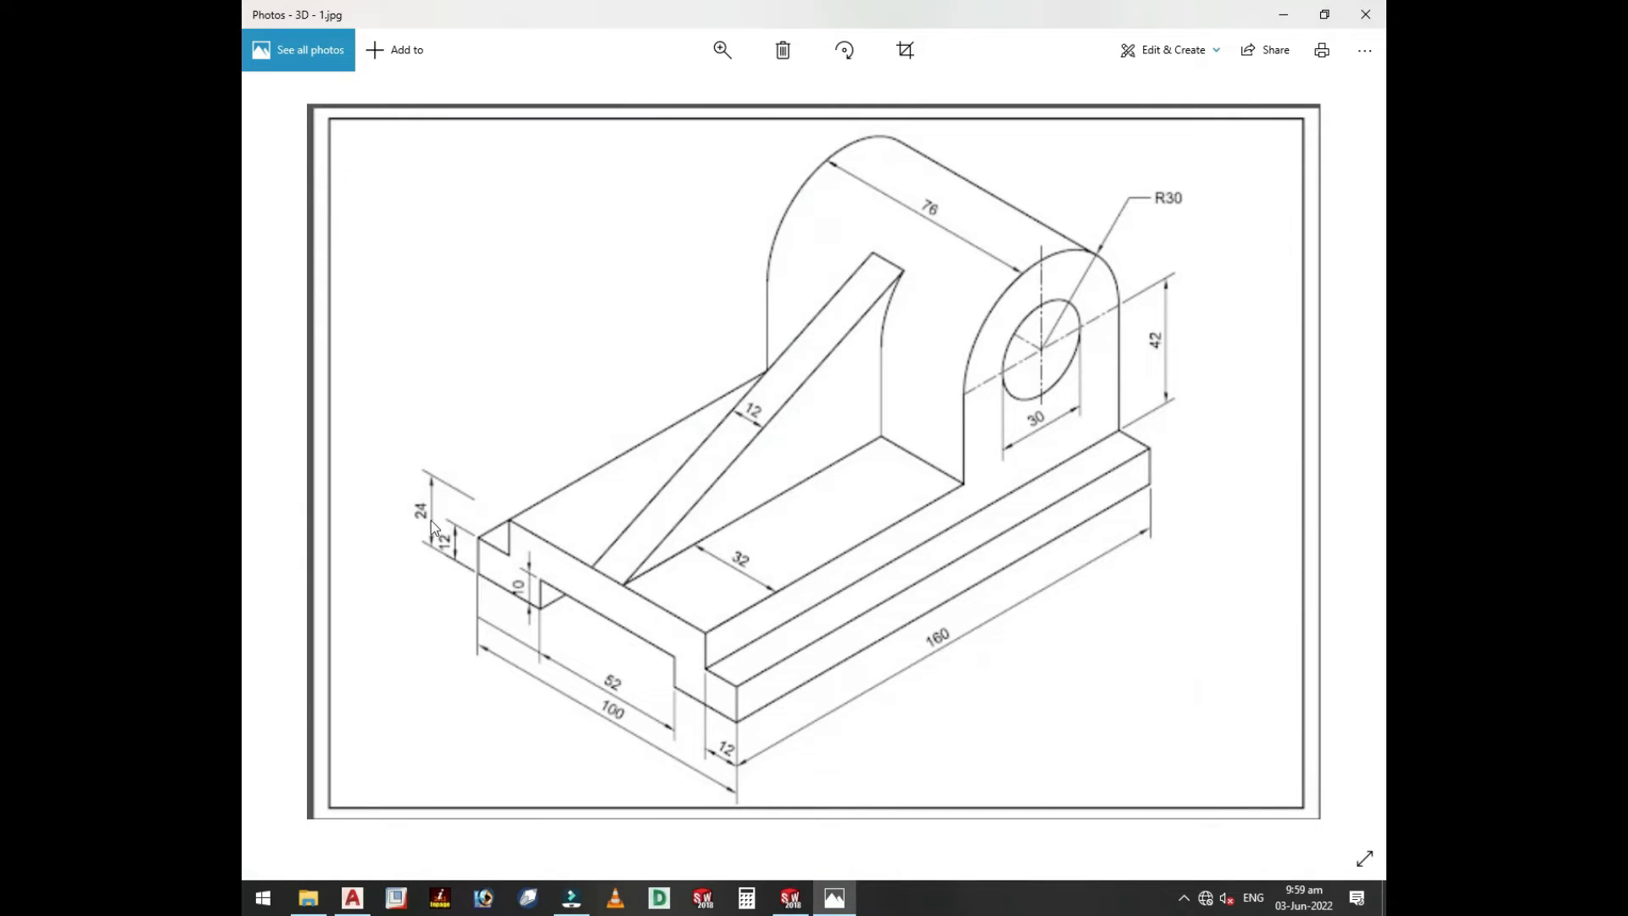
{"action": "left_click", "coordinate": [790, 897]}
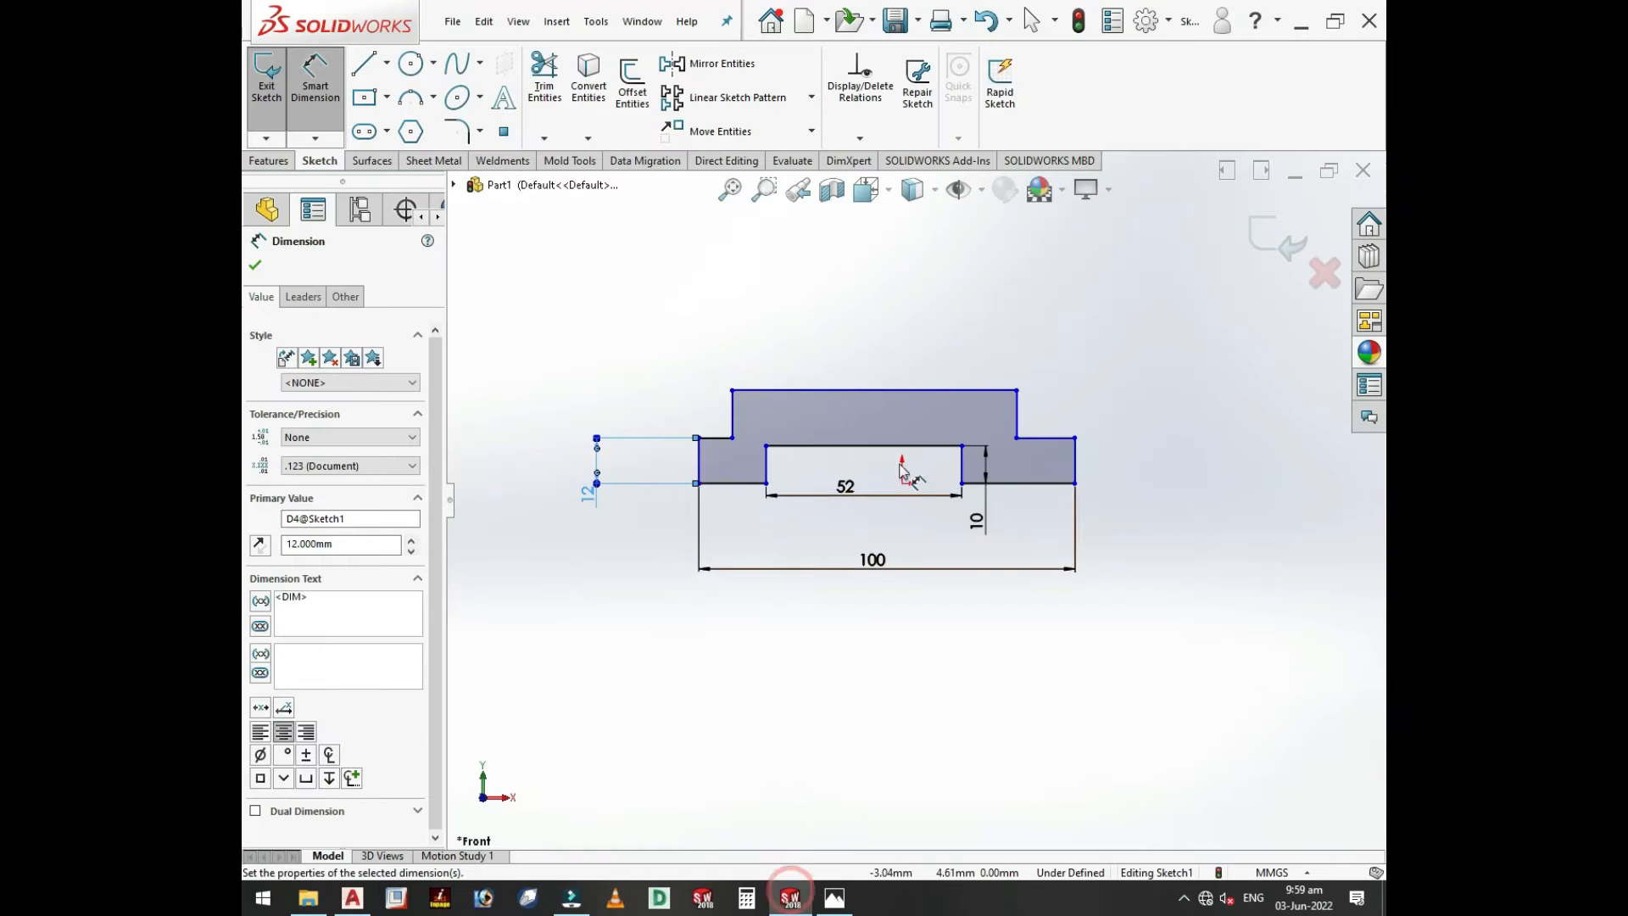
{"action": "left_click", "coordinate": [990, 390]}
{"action": "left_click", "coordinate": [1046, 485]}
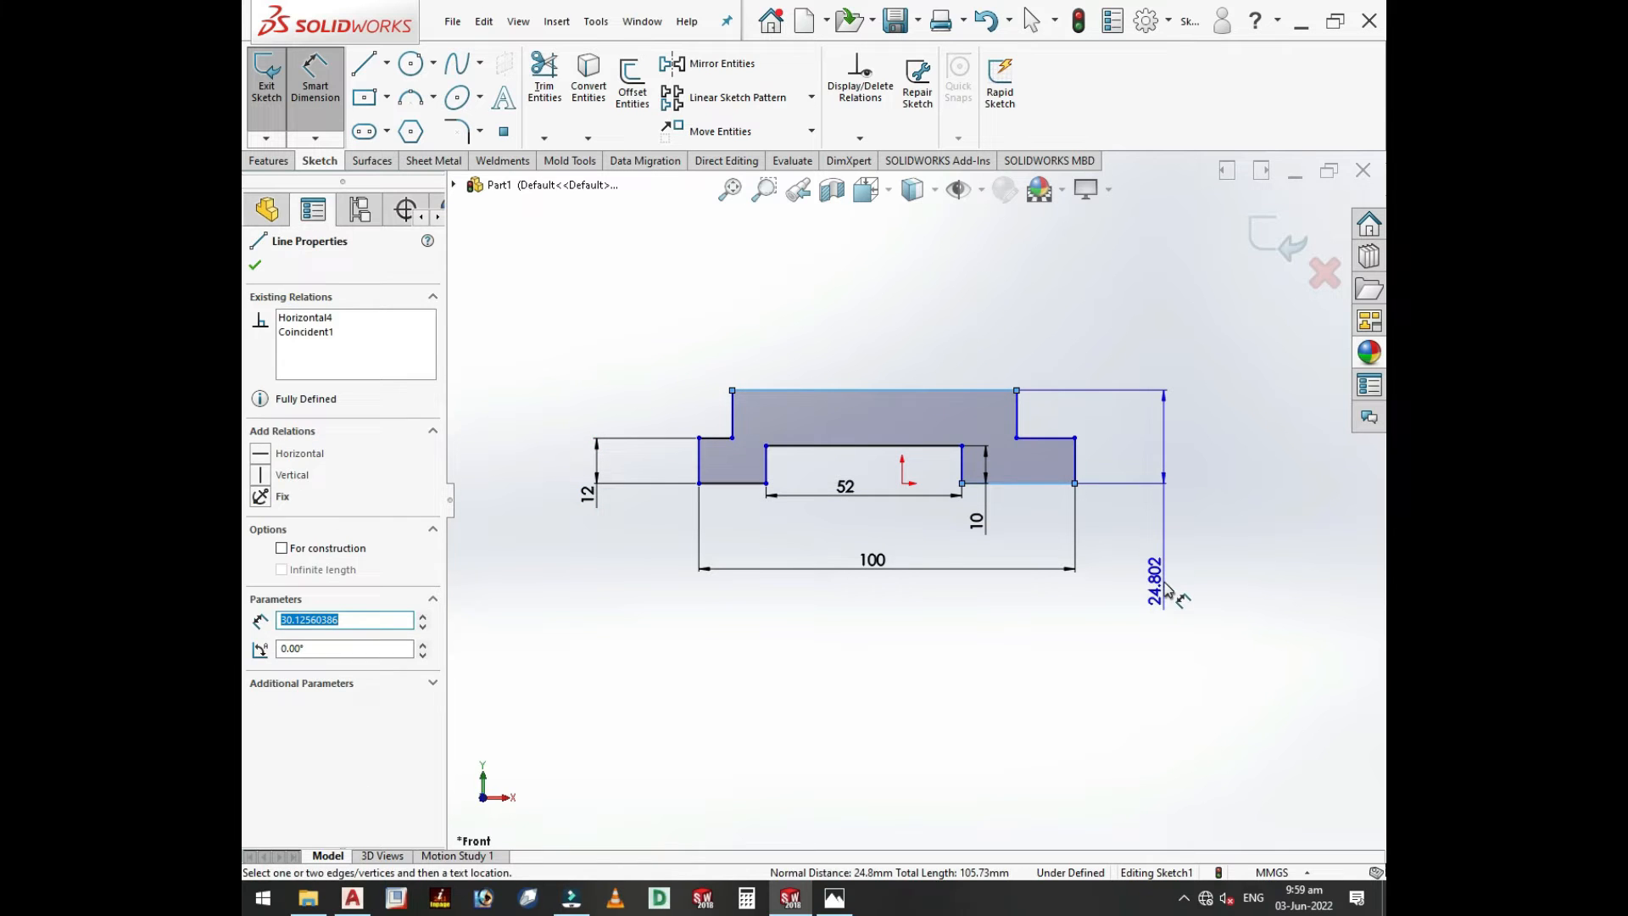
{"action": "left_click", "coordinate": [1167, 547]}
{"action": "type", "text": "24"}
{"action": "key", "text": "Return"}
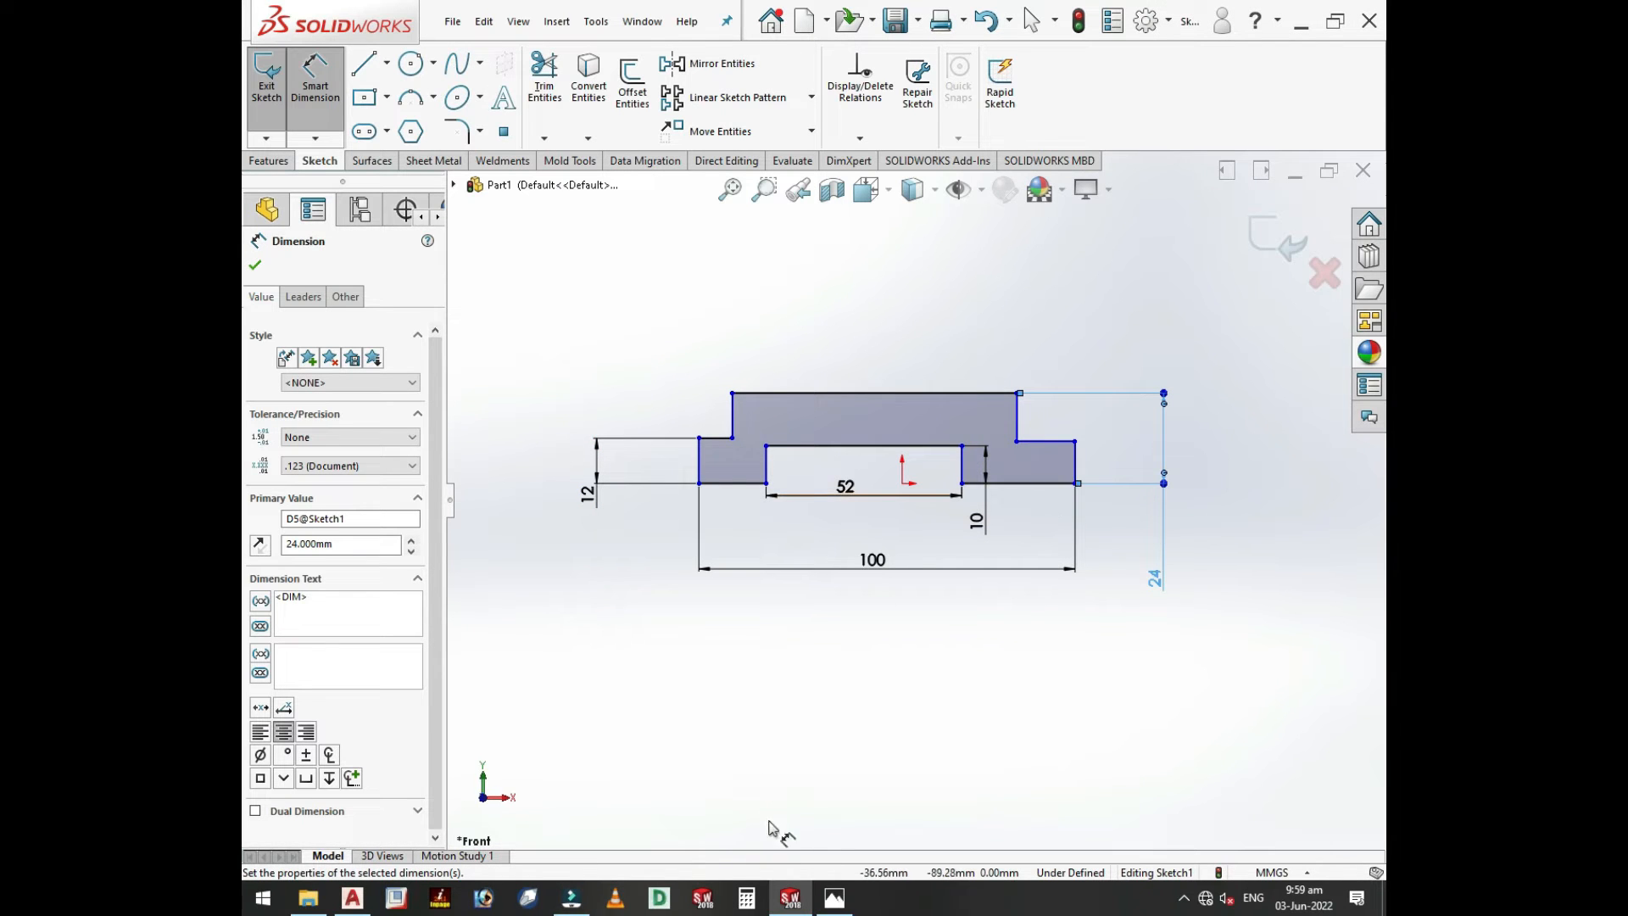
- Consult the reference drawing in Photos and dimension the horizontal ledges of the right and left shoulders as 12 mm each
{"action": "left_click", "coordinate": [834, 898]}
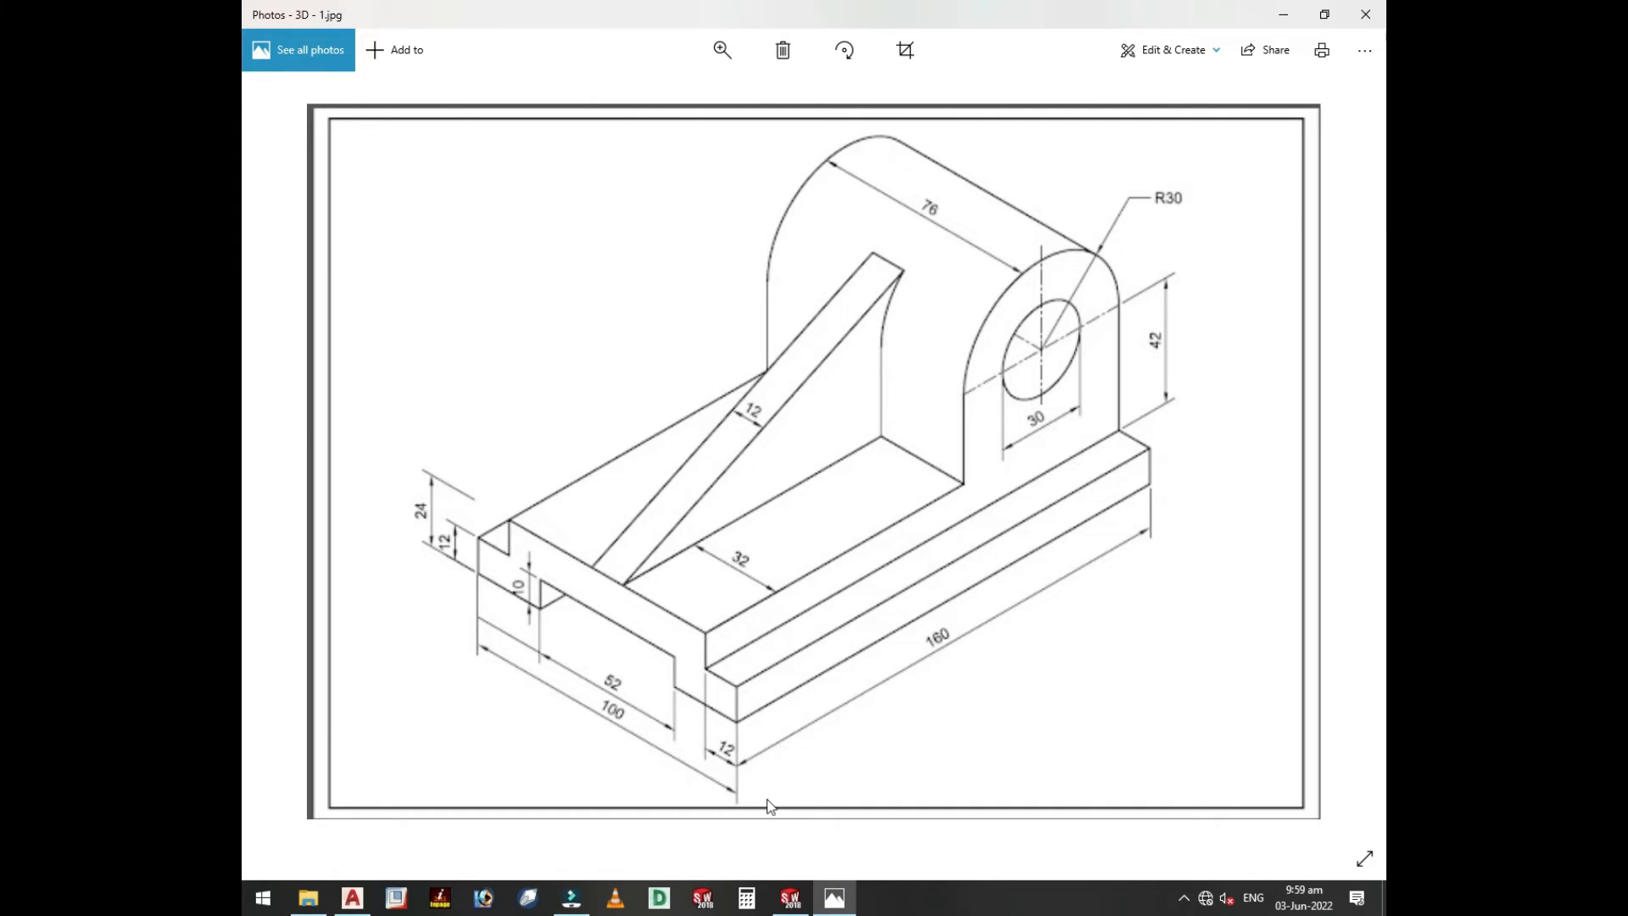
{"action": "left_click", "coordinate": [792, 899]}
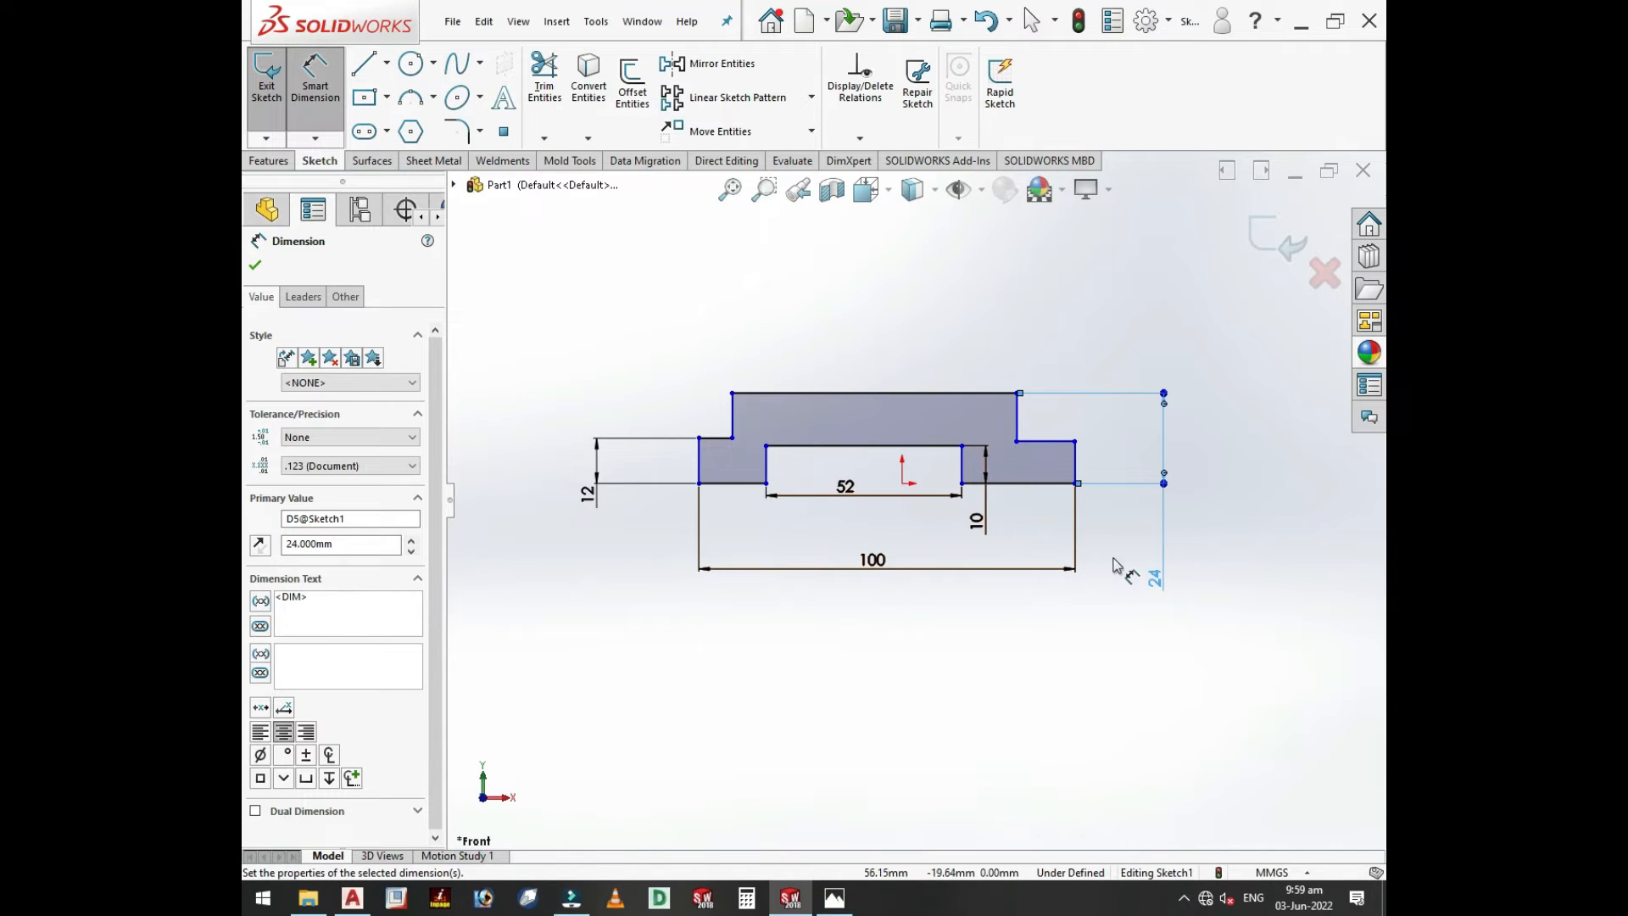
{"action": "left_click", "coordinate": [1047, 441]}
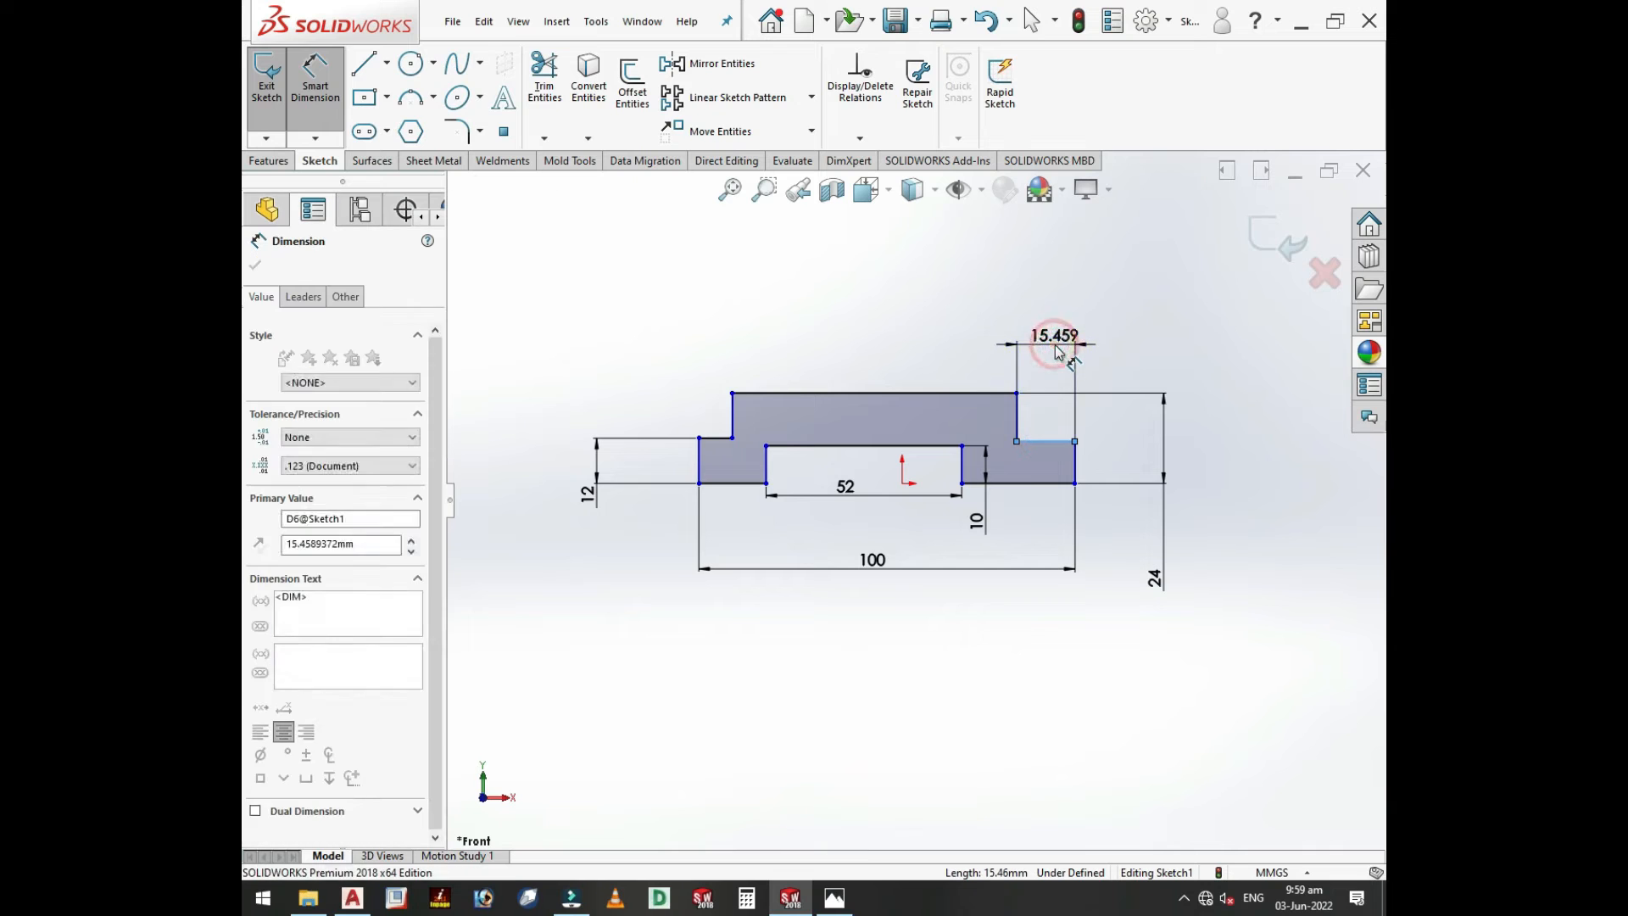
{"action": "left_click", "coordinate": [1055, 339]}
{"action": "type", "text": "12"}
{"action": "key", "text": "Return"}
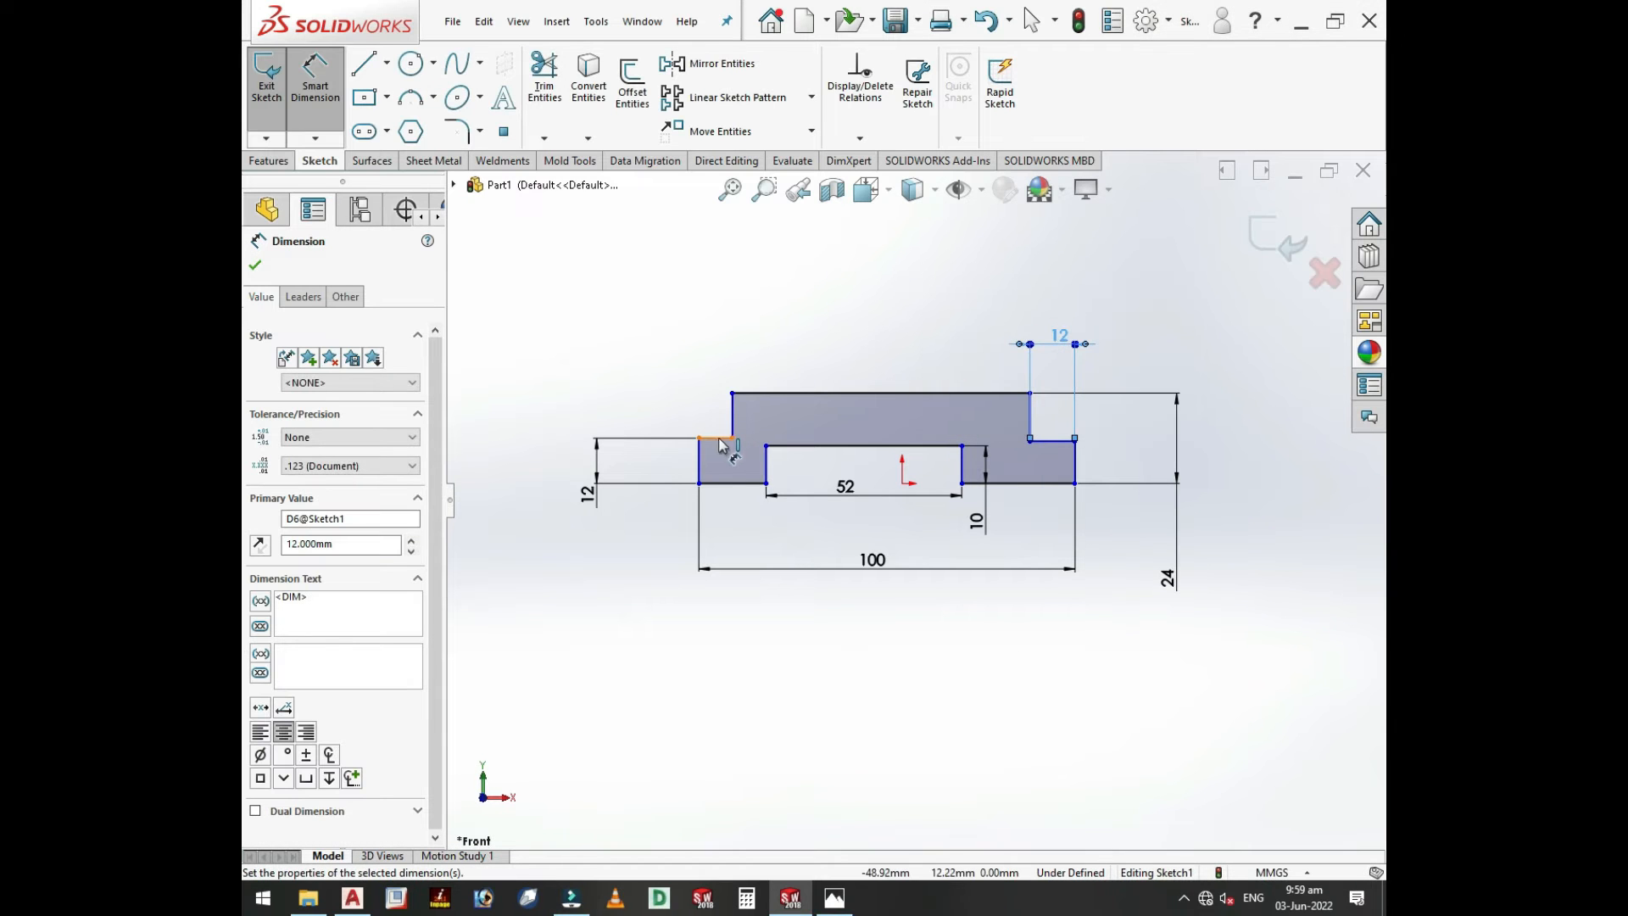
{"action": "left_click", "coordinate": [719, 445]}
{"action": "left_click", "coordinate": [661, 348]}
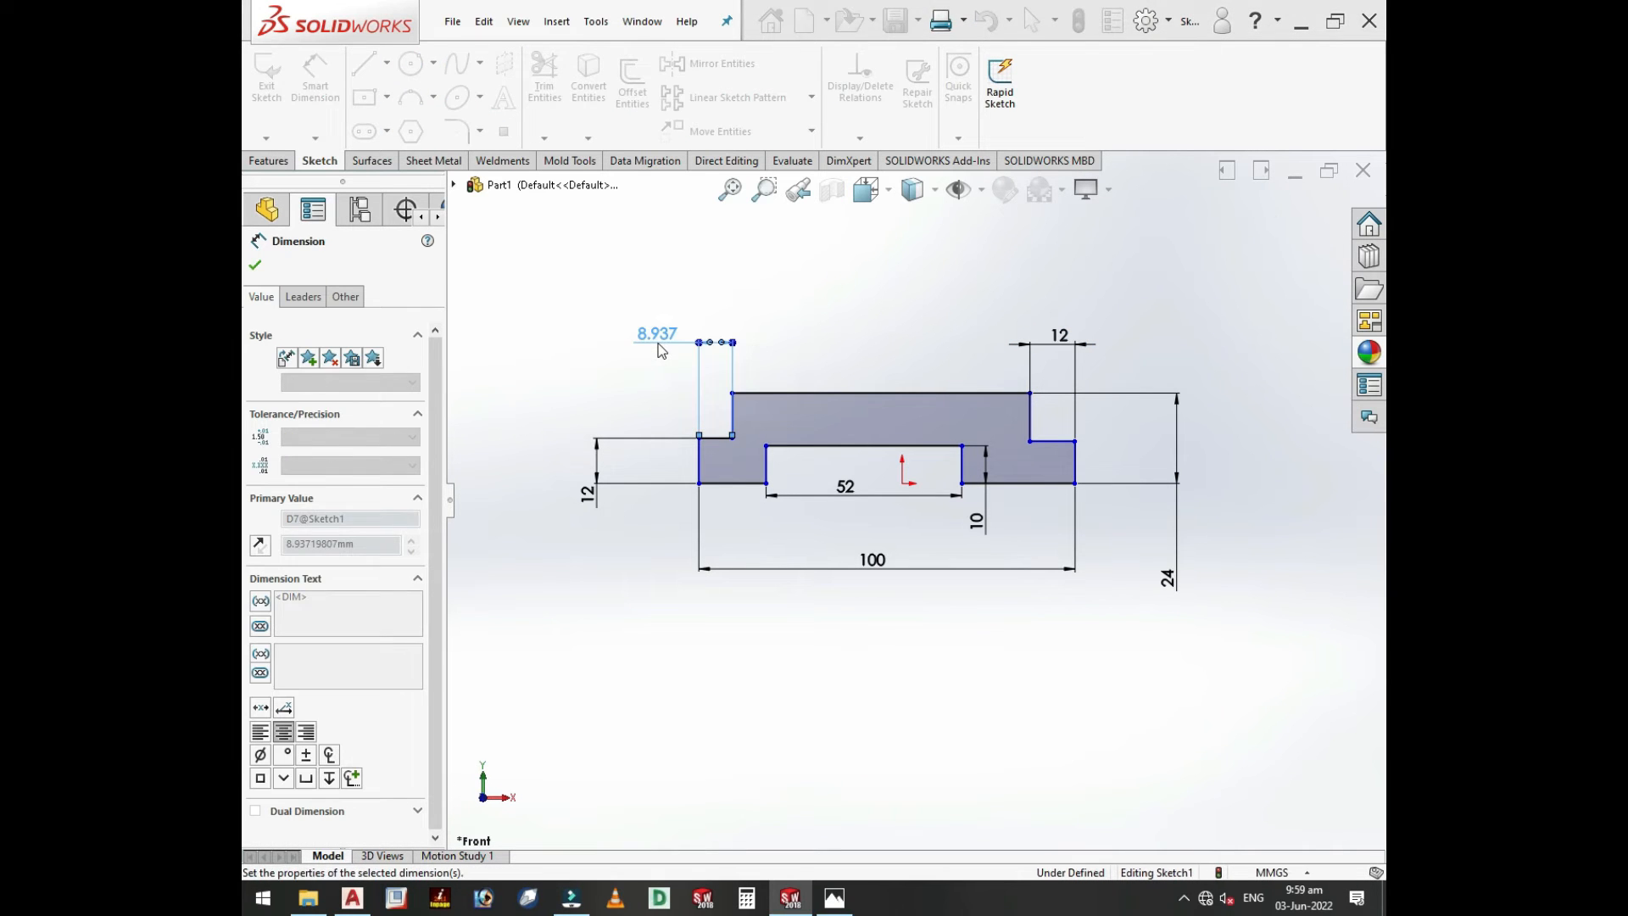
{"action": "type", "text": "12"}
{"action": "key", "text": "Return"}
{"action": "left_click", "coordinate": [961, 445]}
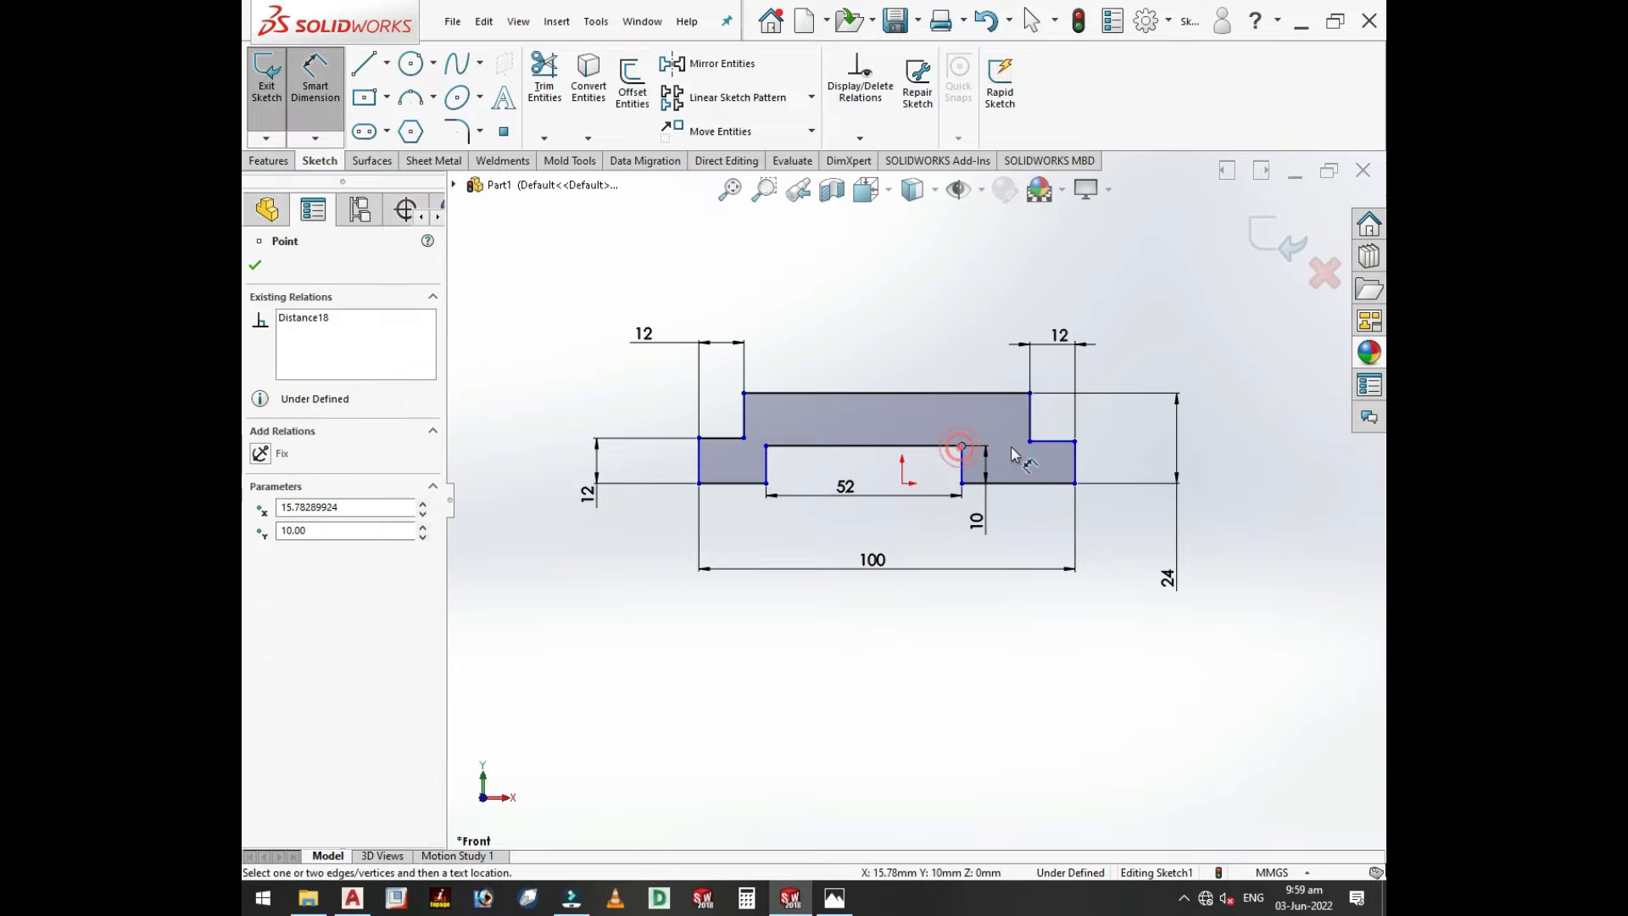
{"action": "left_click", "coordinate": [1030, 442]}
{"action": "left_click", "coordinate": [934, 365]}
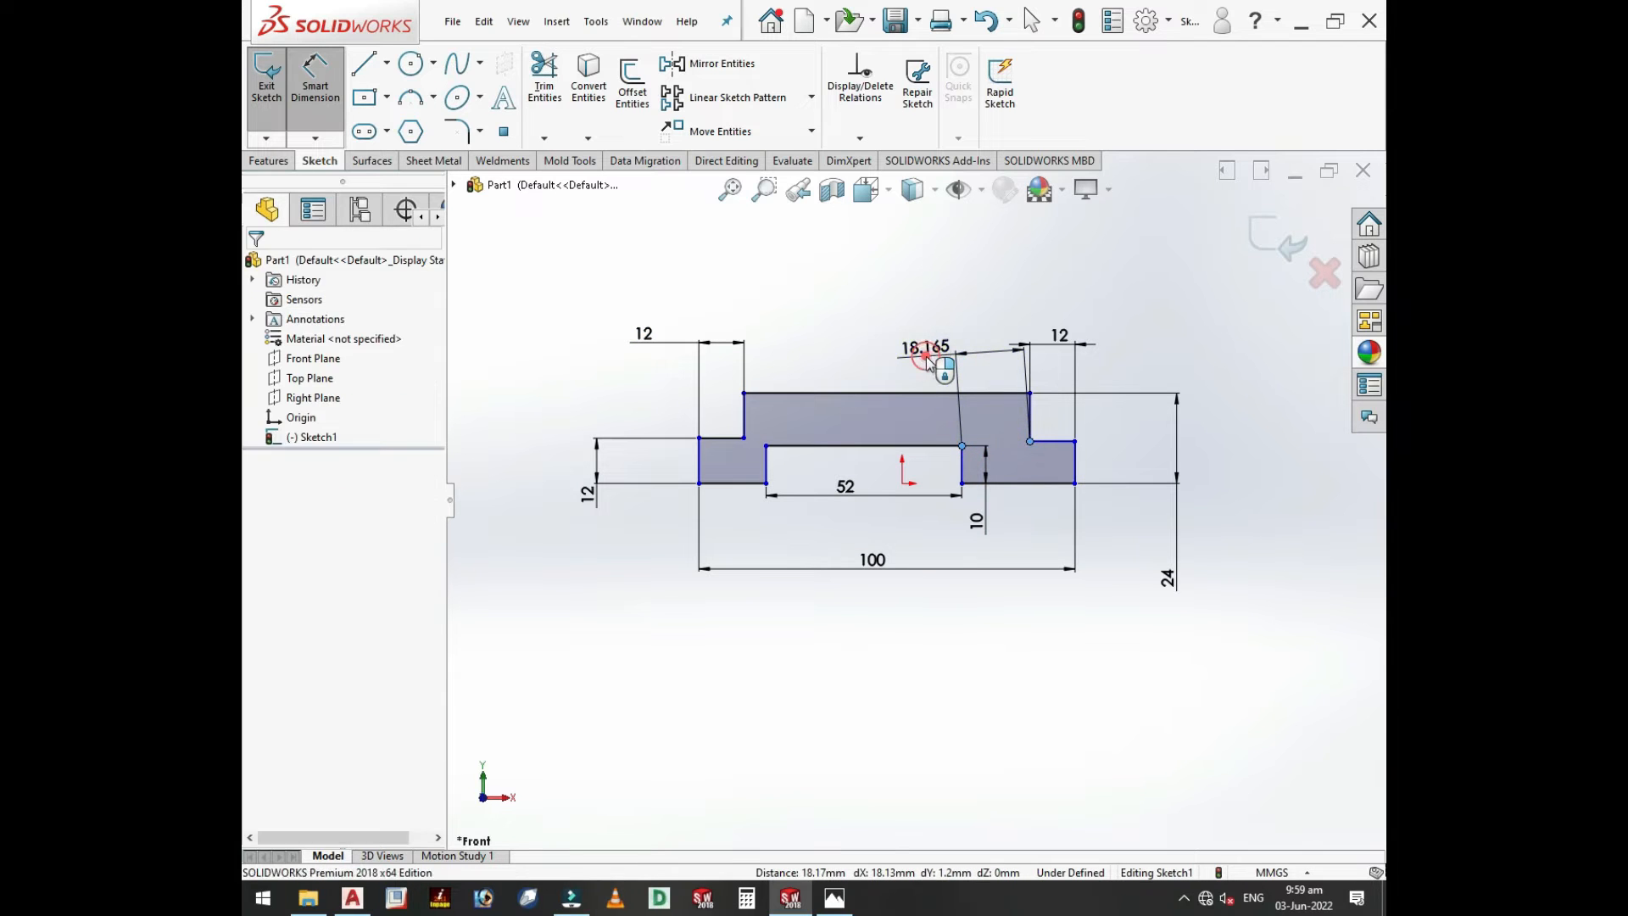
{"action": "left_click", "coordinate": [862, 363]}
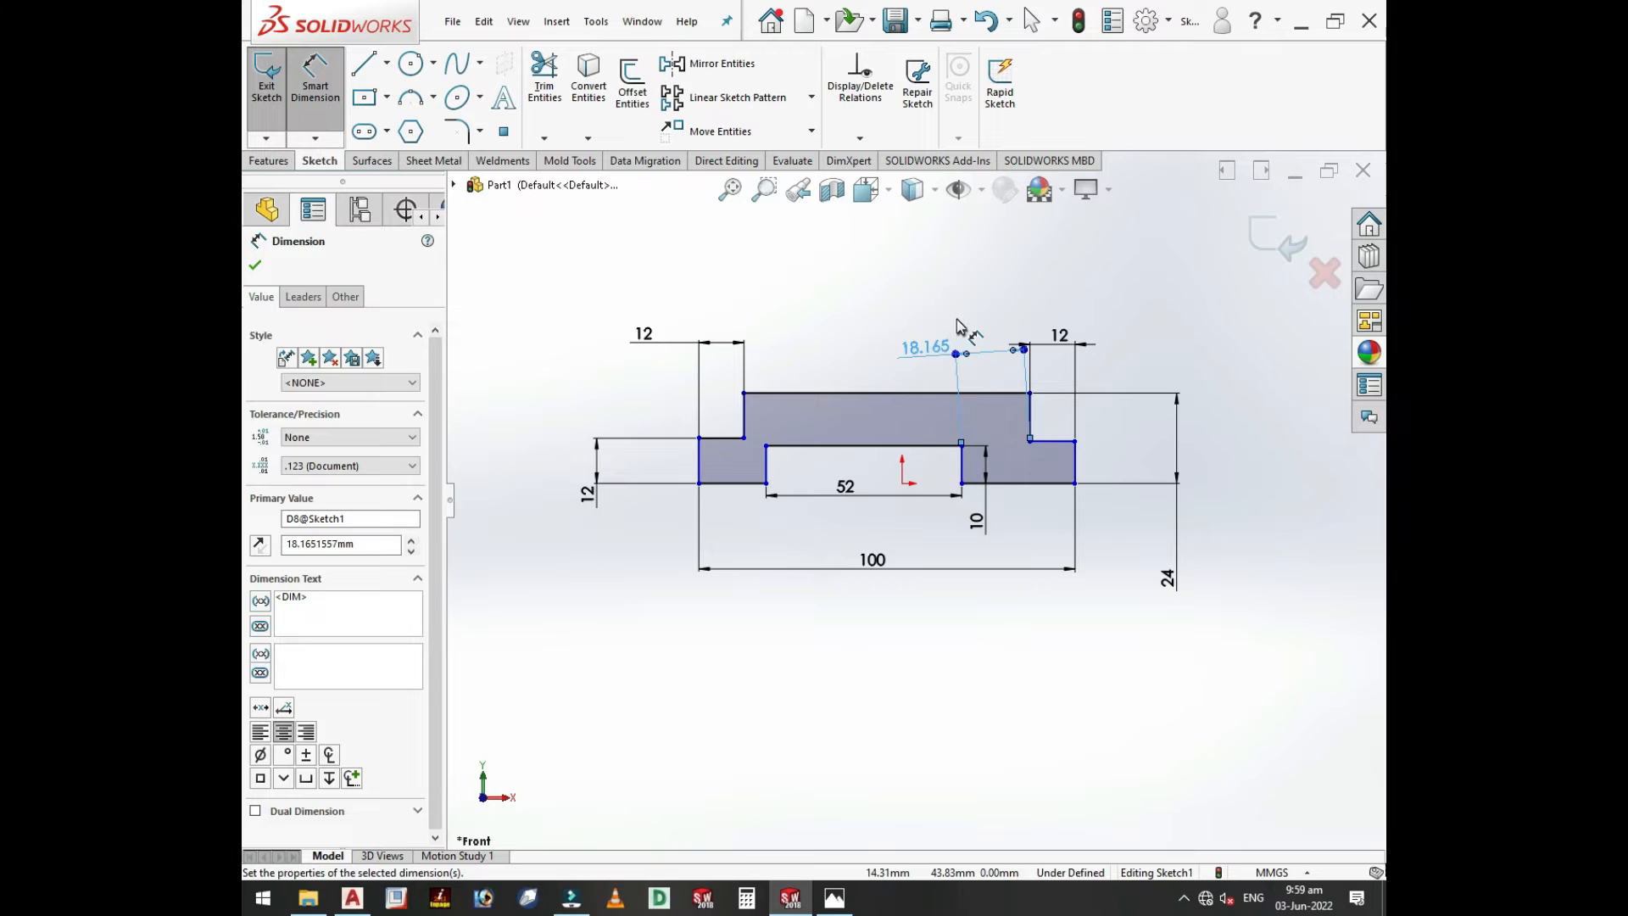
{"action": "key", "text": "Escape"}
{"action": "left_click_drag", "start_coordinate": [955, 316], "coordinate": [897, 353]}
{"action": "key", "text": "Delete"}
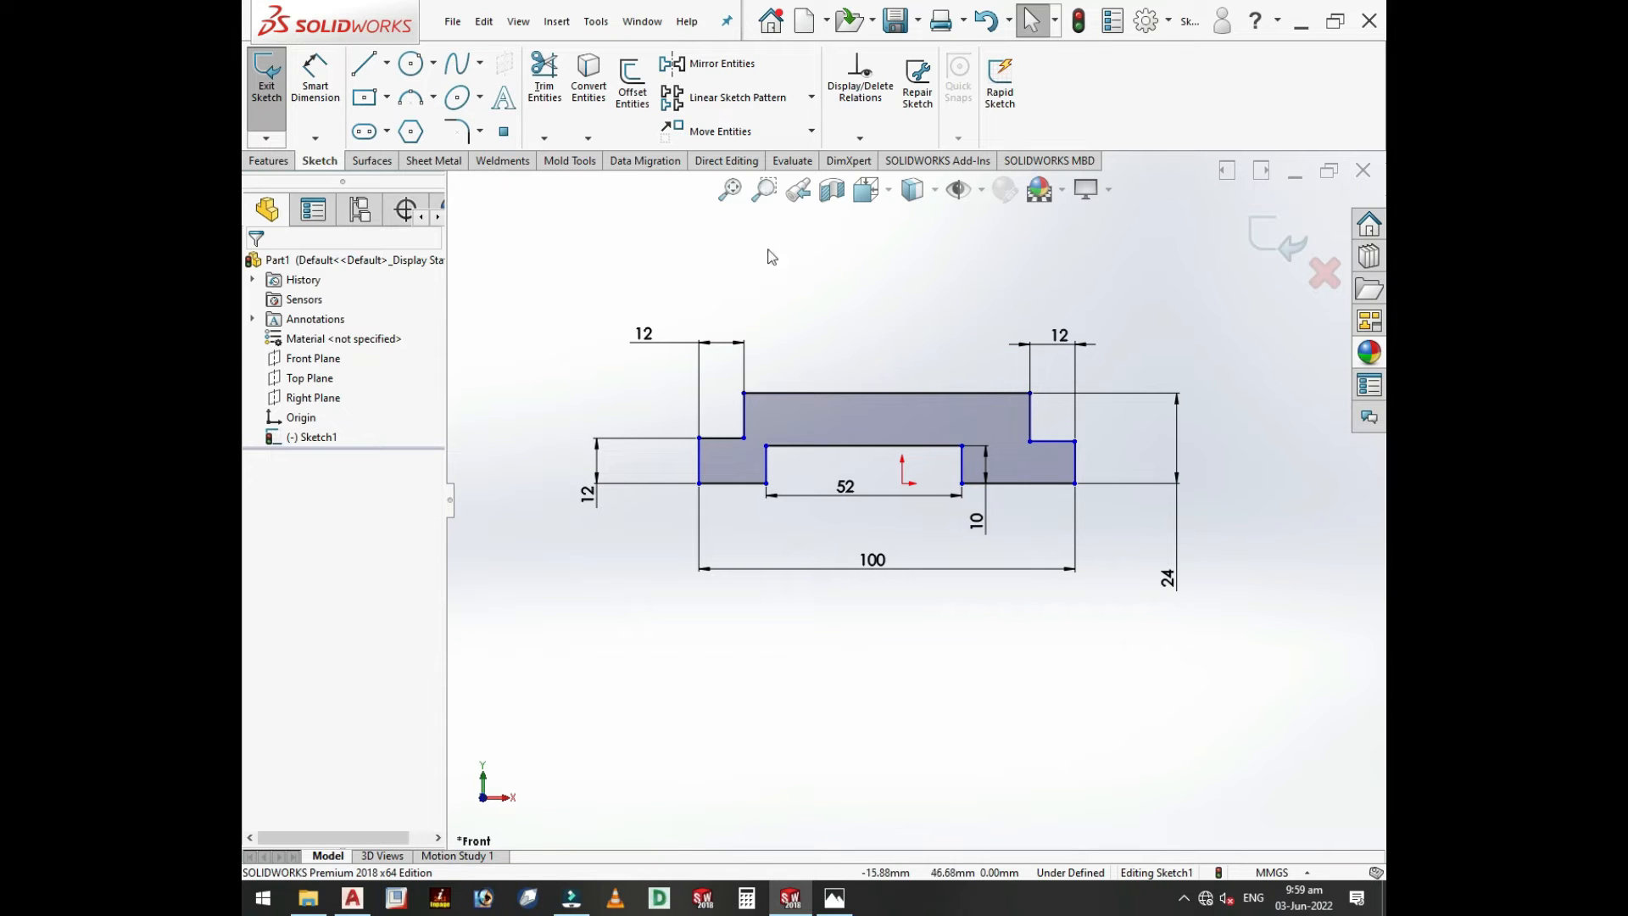
- Dimension the horizontal distance between the bottom notch's right side and the right shoulder's vertical edge as 12 mm
{"action": "left_click", "coordinate": [362, 75]}
{"action": "left_click", "coordinate": [316, 78]}
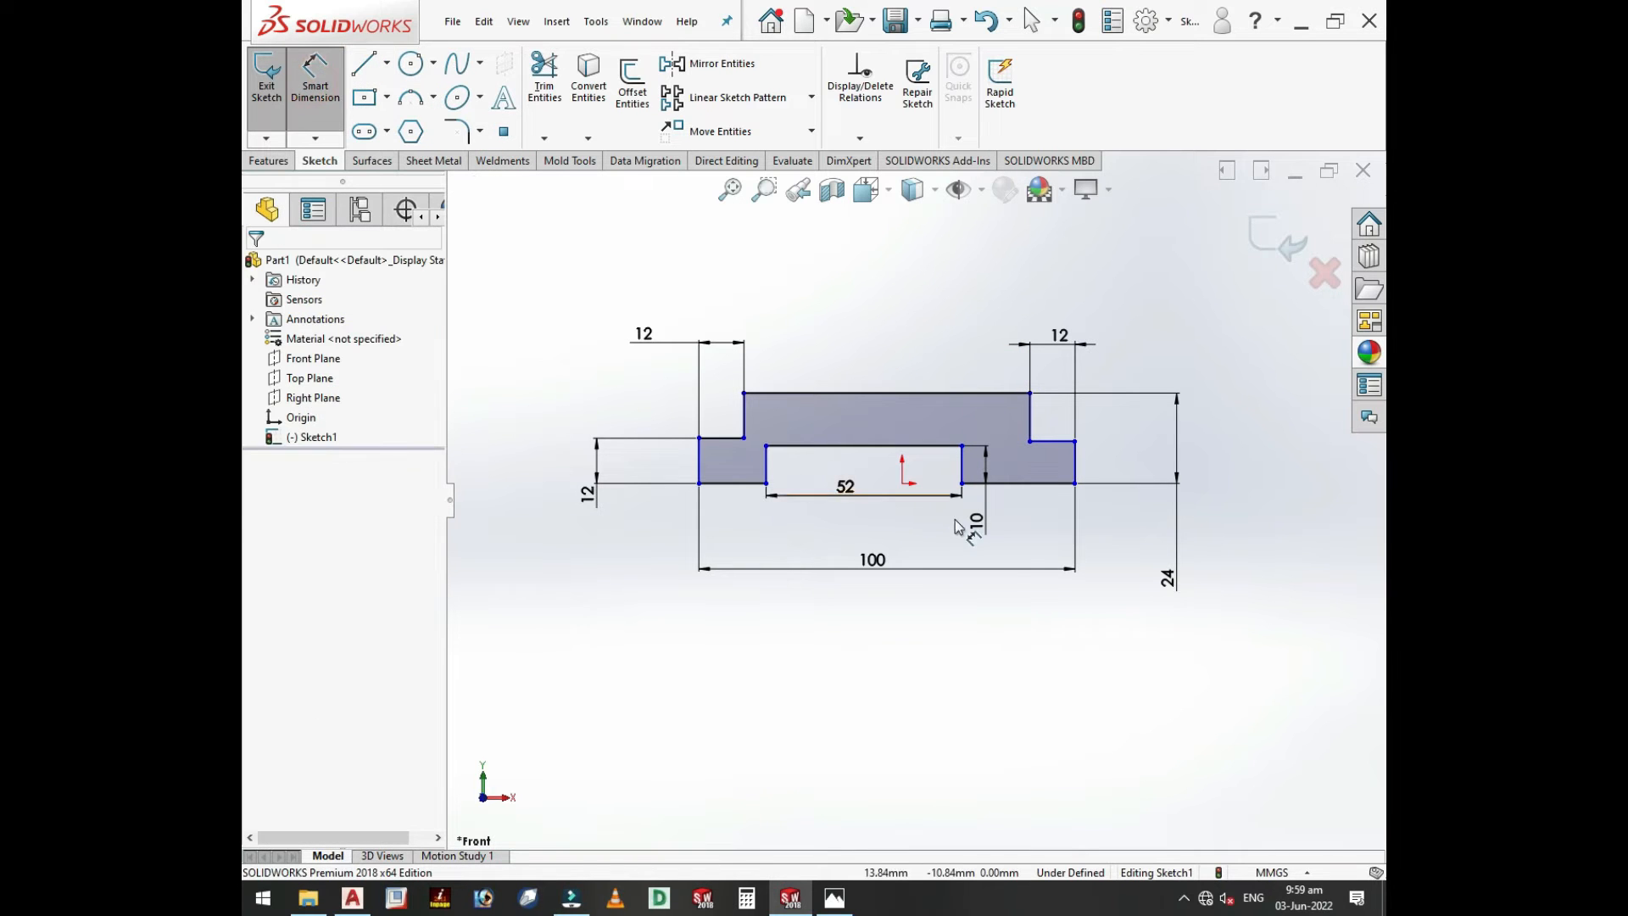
{"action": "left_click", "coordinate": [962, 446]}
{"action": "left_click", "coordinate": [1030, 442]}
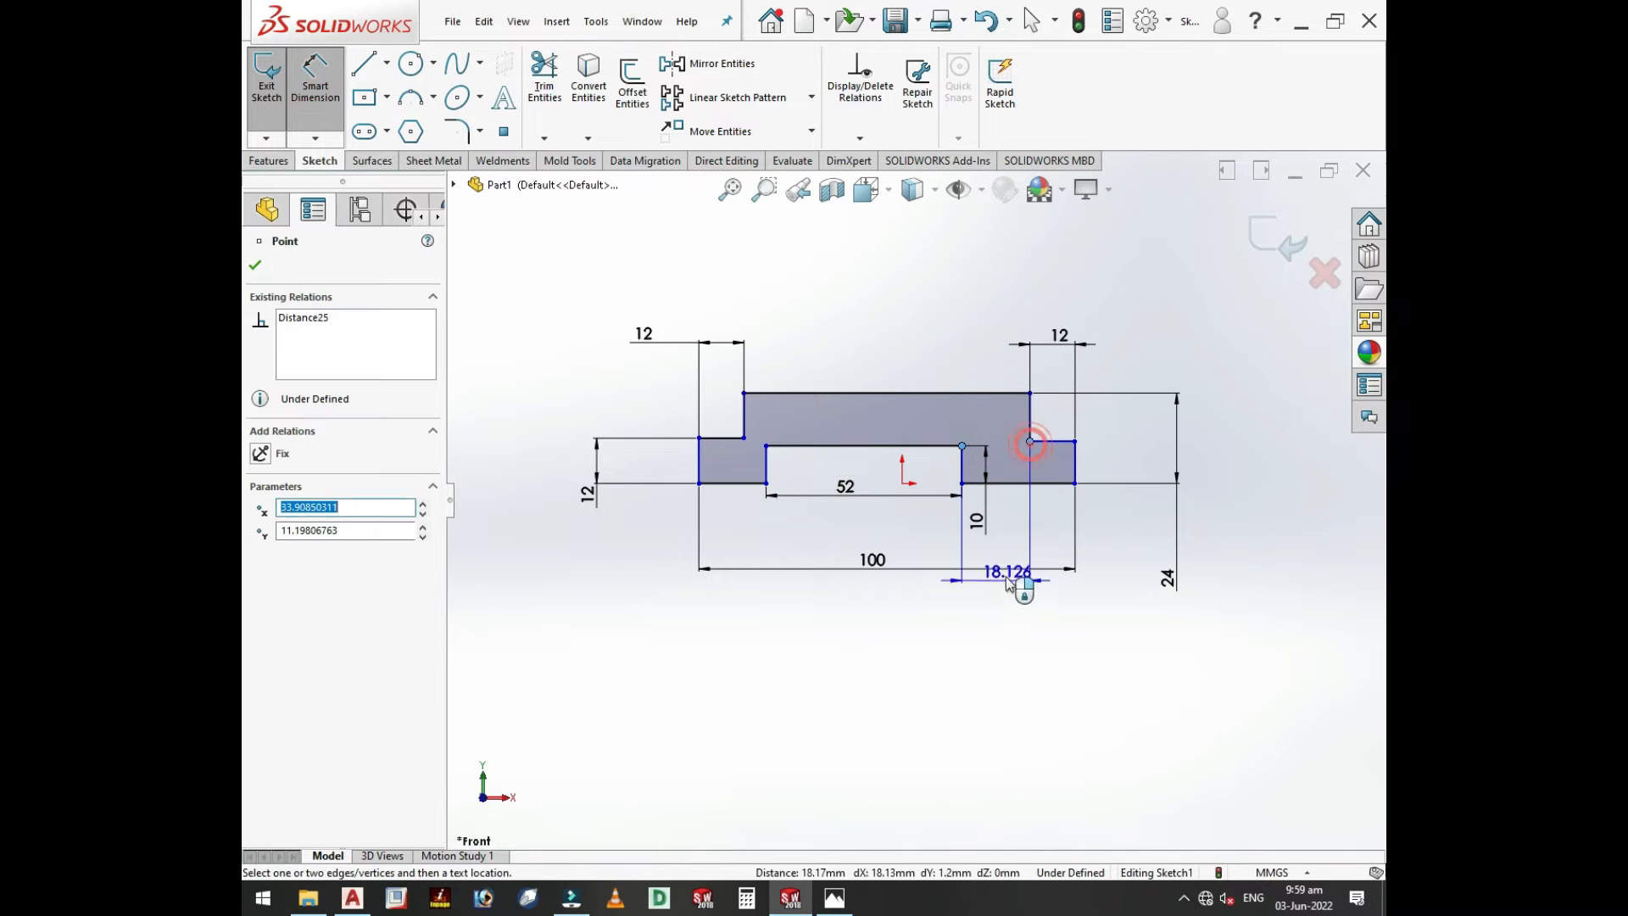
{"action": "left_click", "coordinate": [982, 632]}
{"action": "type", "text": "12"}
{"action": "key", "text": "Return"}
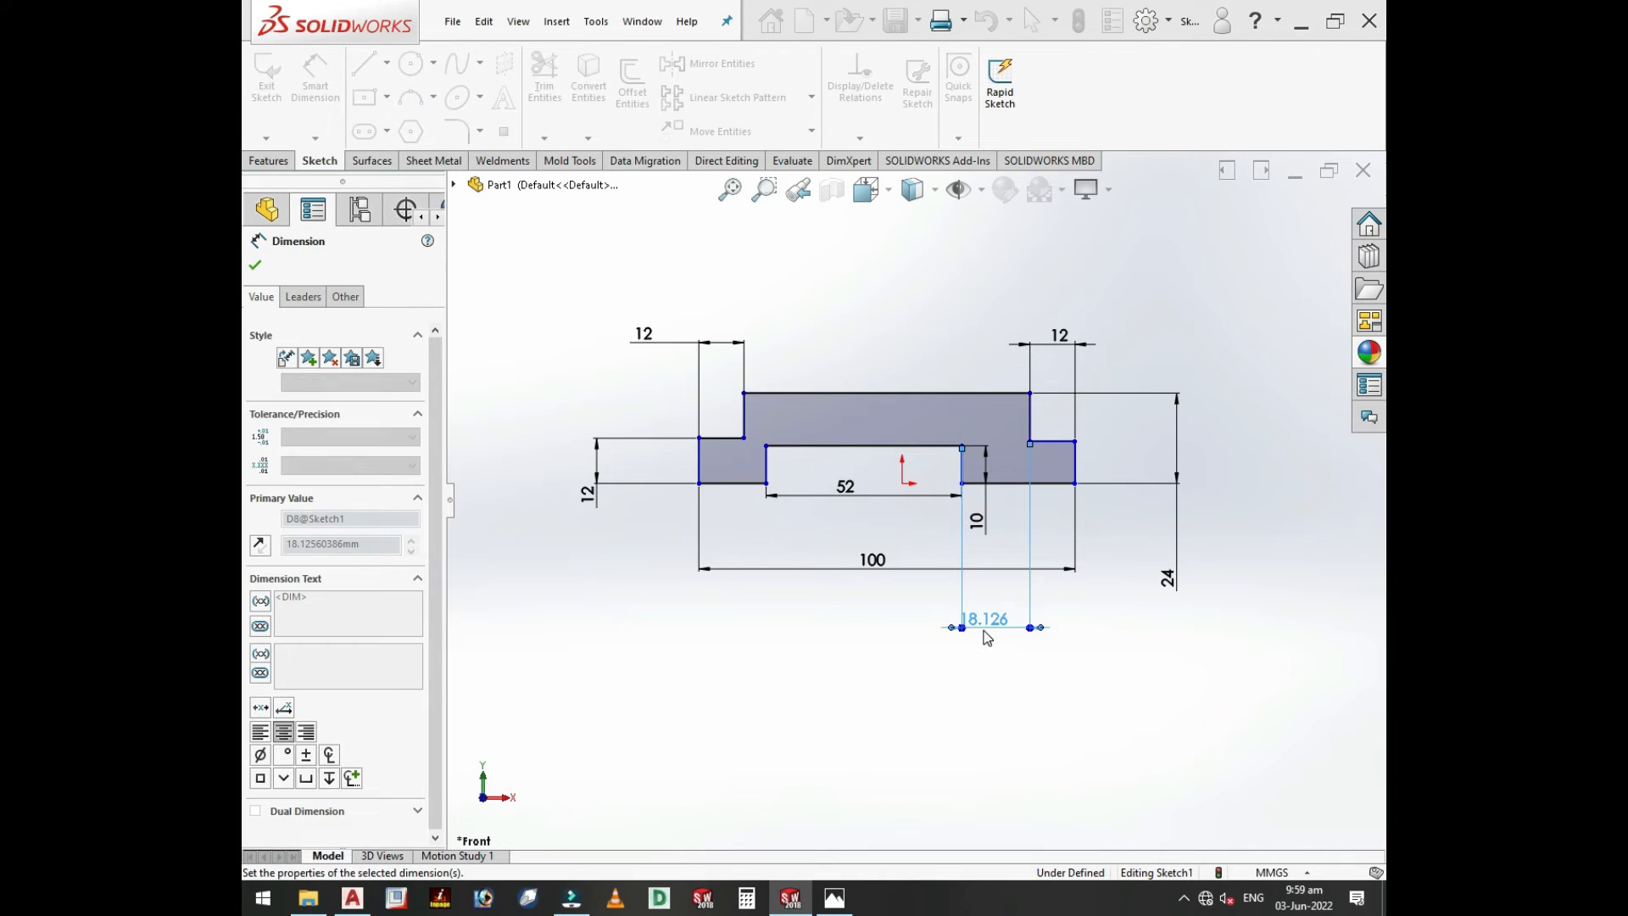
{"action": "key", "text": "Escape"}
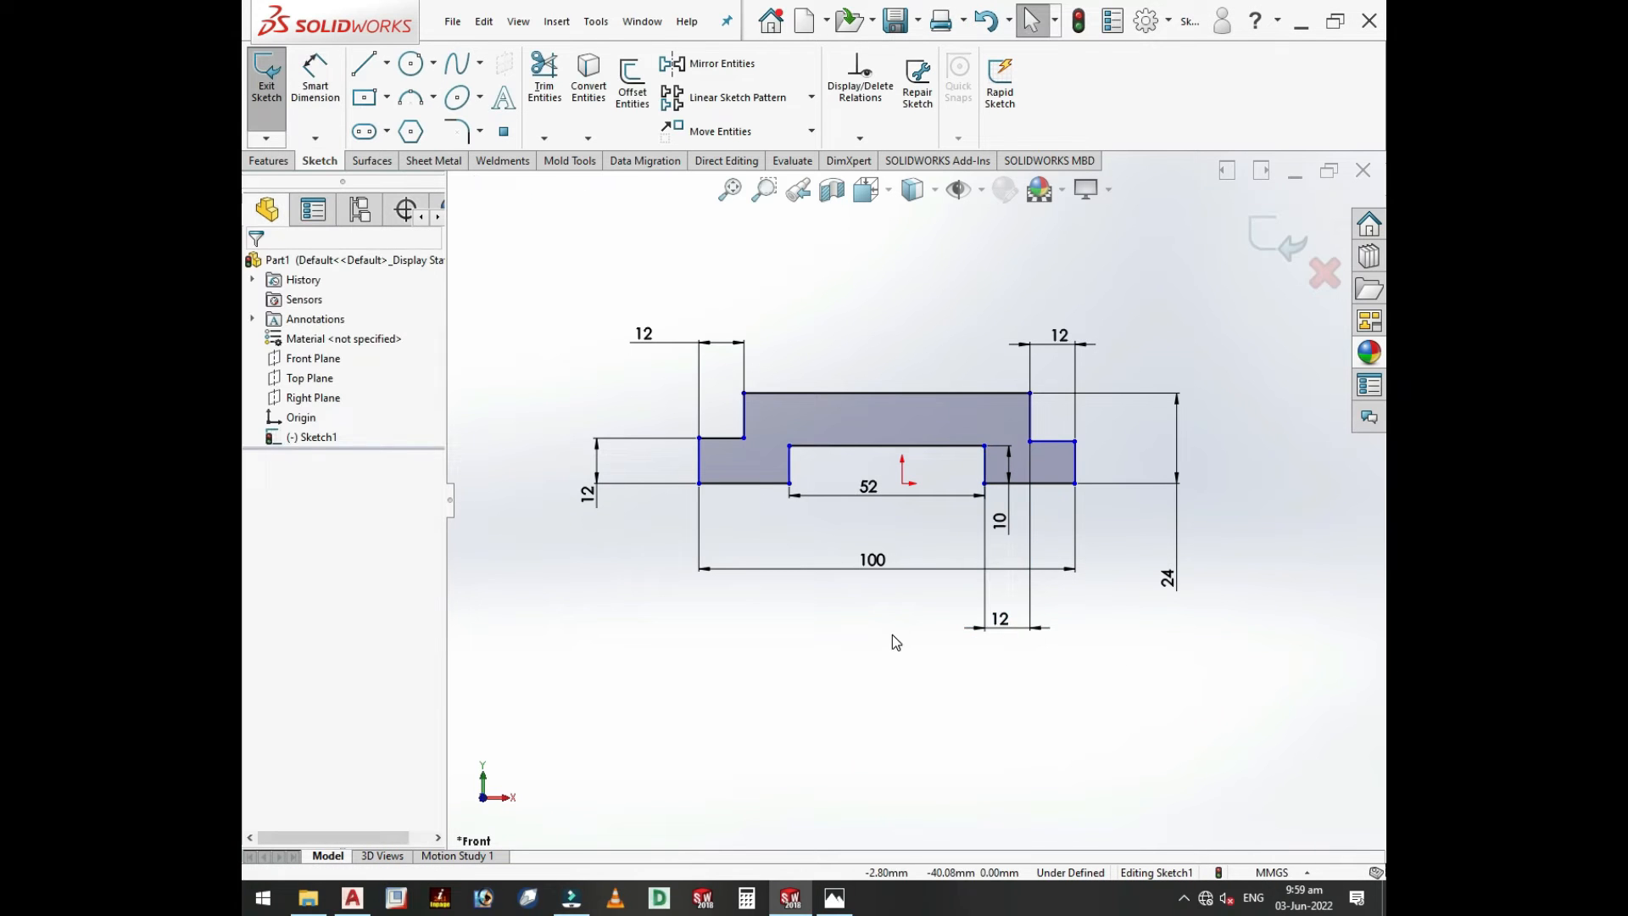
- Dimension the horizontal distance from the origin to the notch's lower left corner as 52/2
{"action": "left_click", "coordinate": [902, 483]}
{"action": "left_click", "coordinate": [316, 80]}
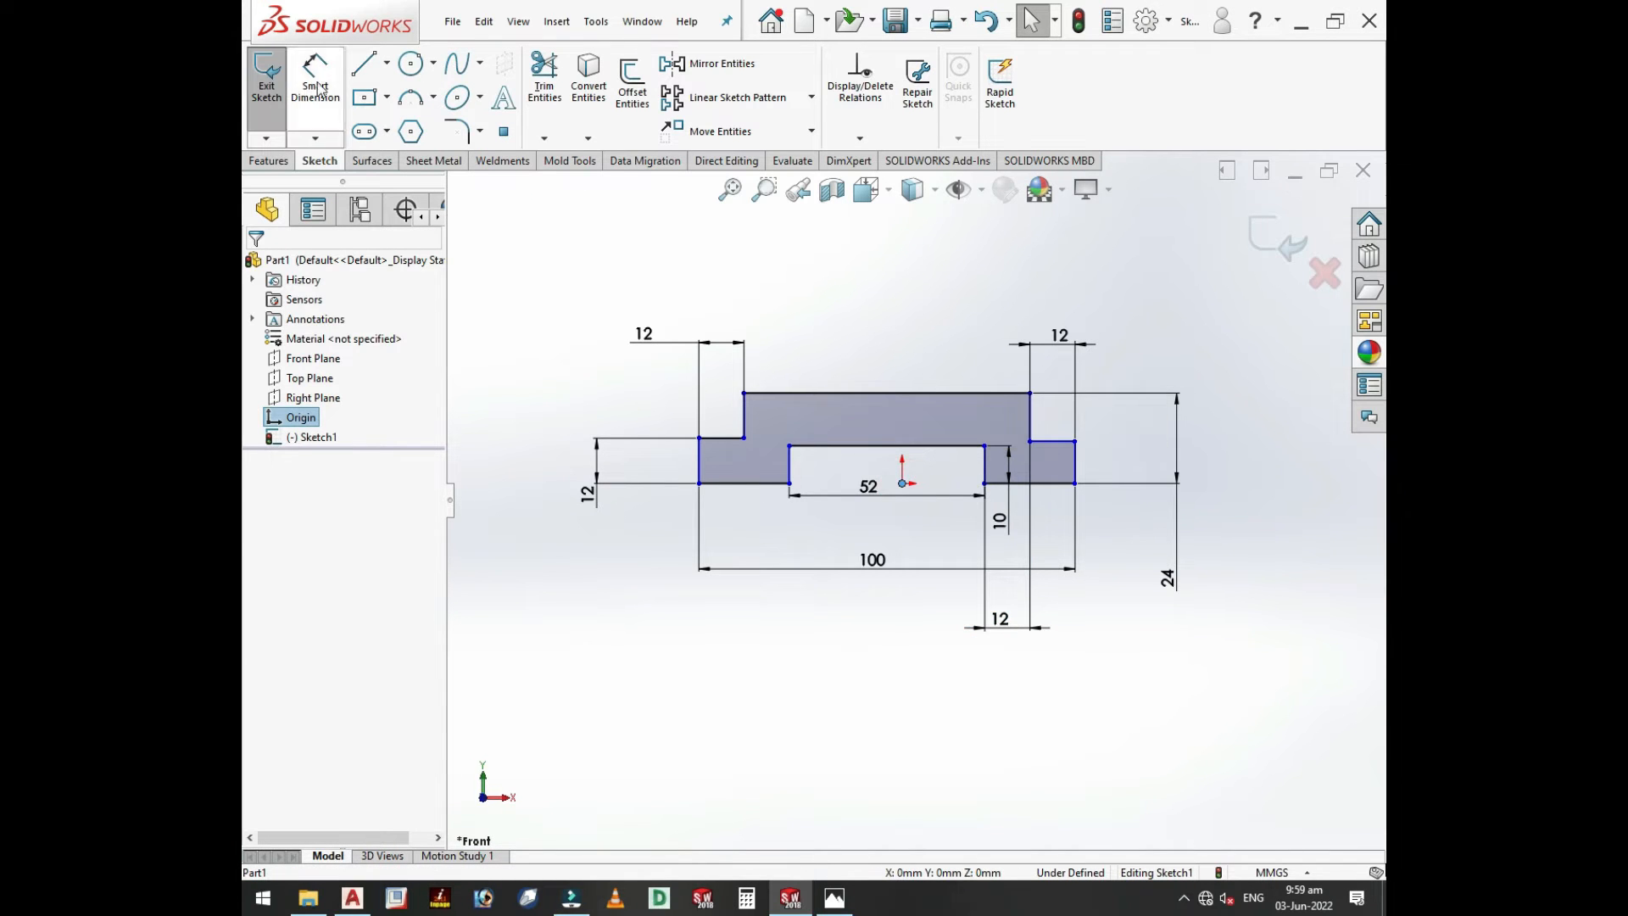
{"action": "left_click", "coordinate": [902, 483]}
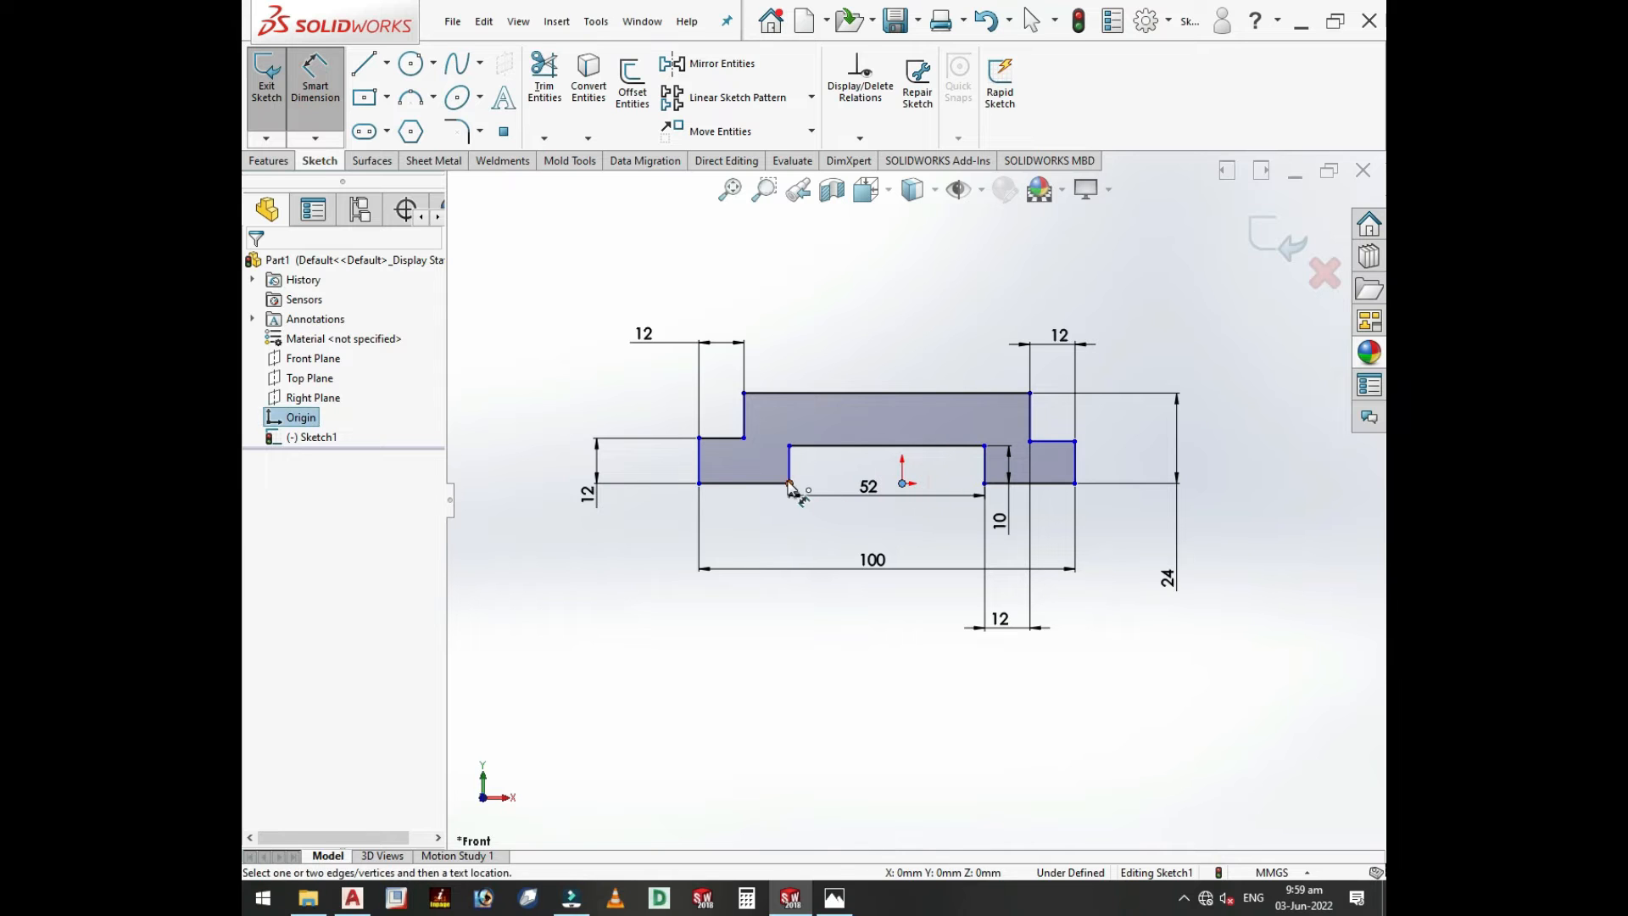
{"action": "left_click", "coordinate": [790, 484]}
{"action": "left_click", "coordinate": [751, 536]}
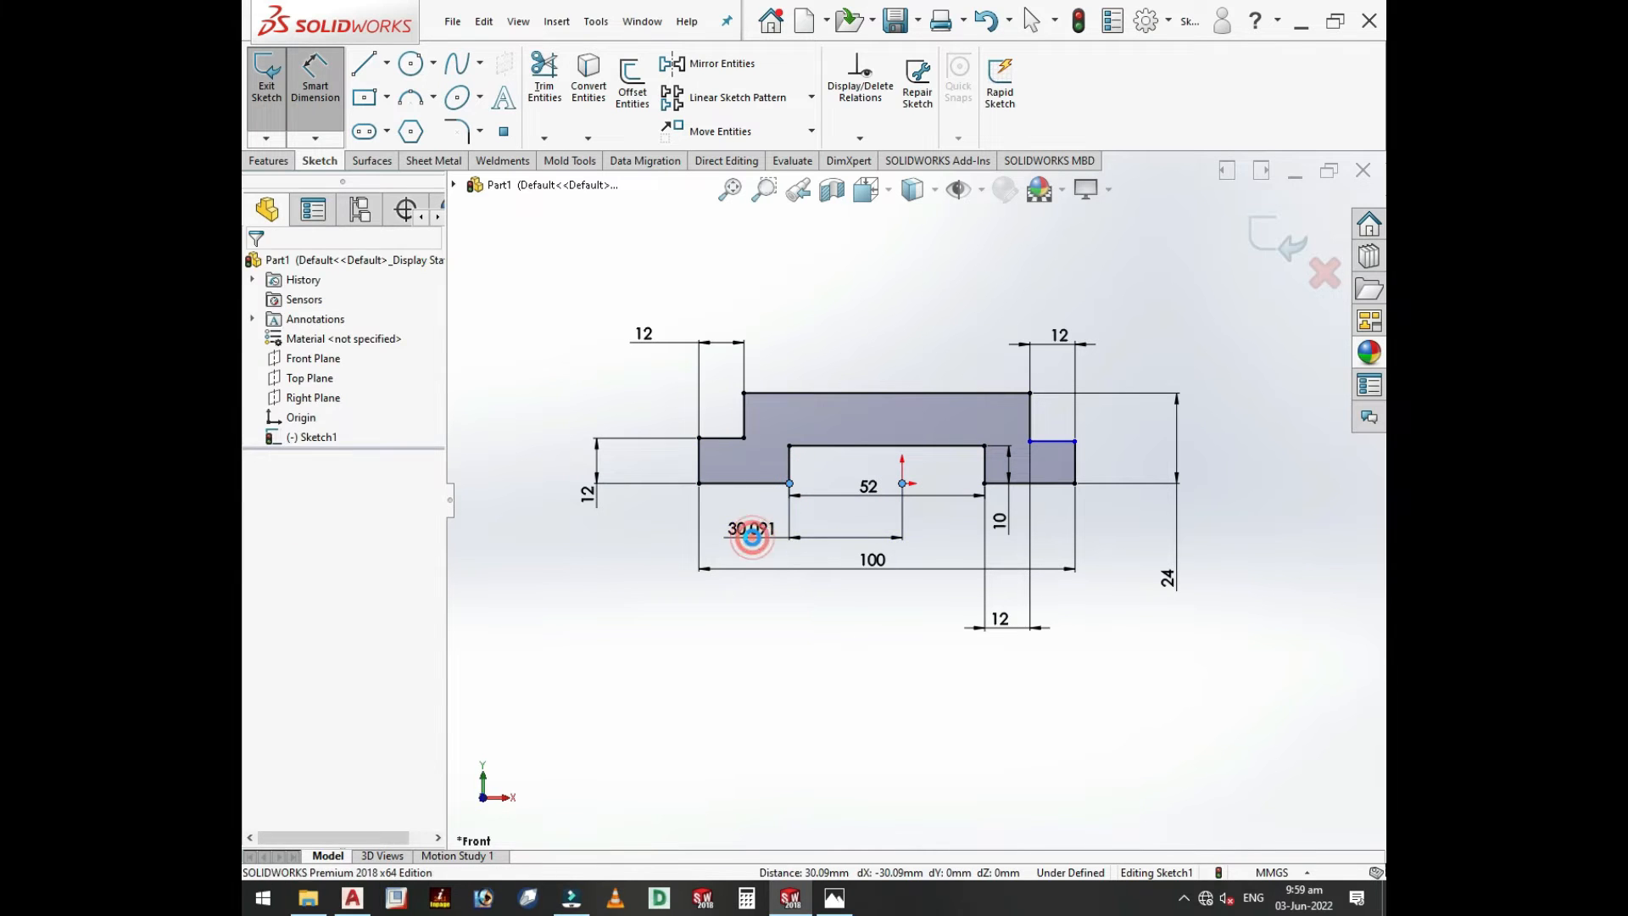
{"action": "type", "text": "52/2"}
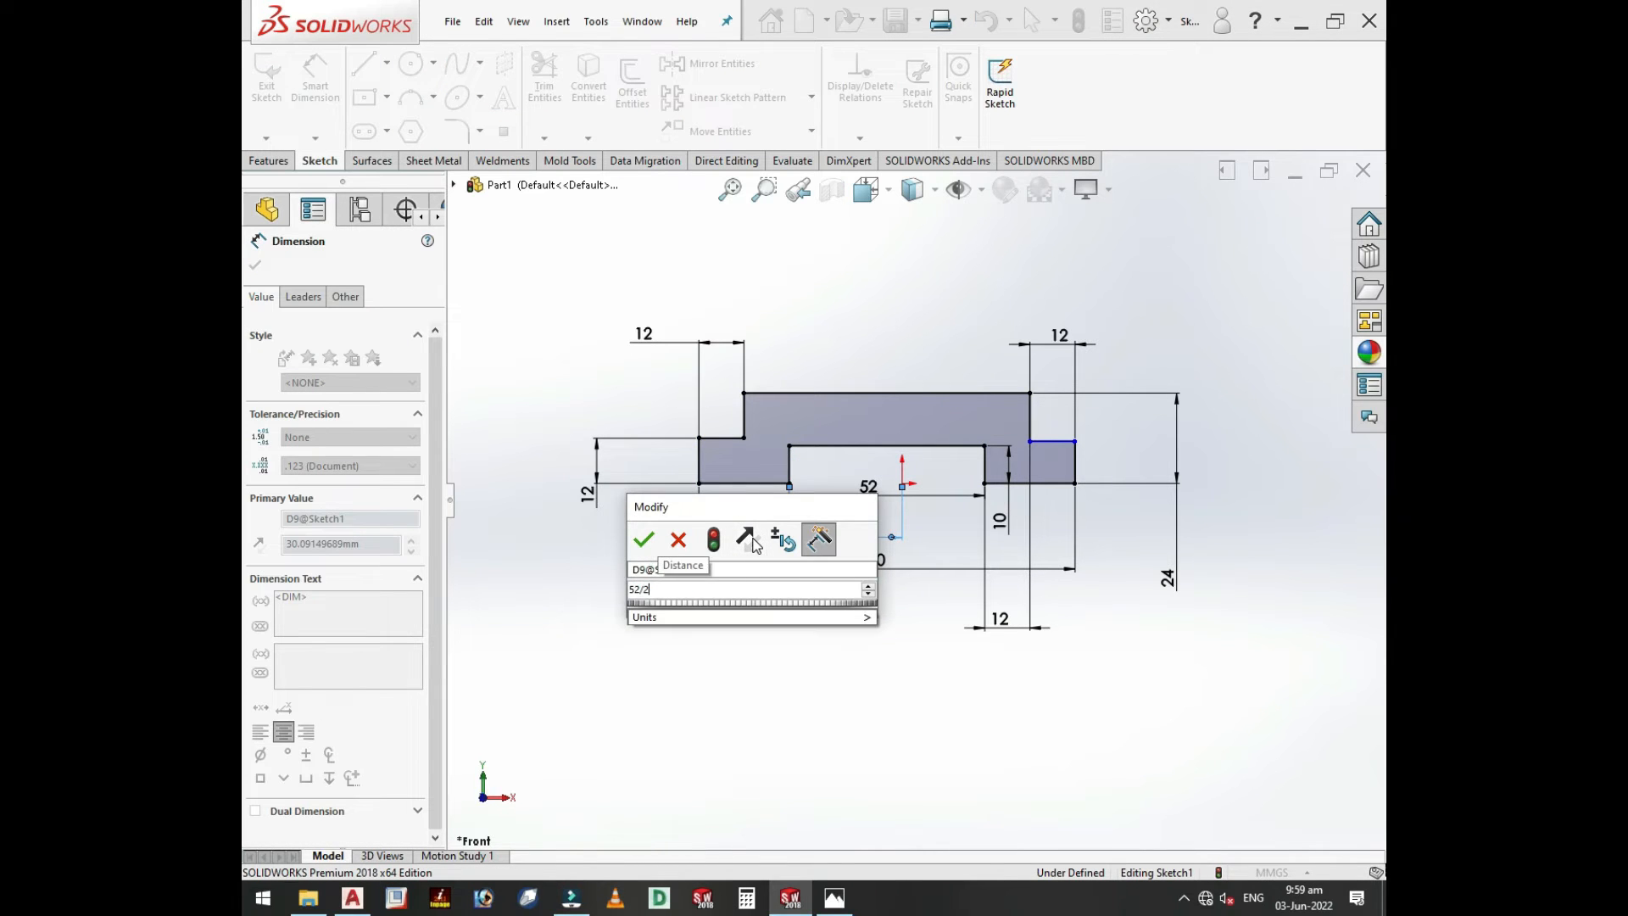
{"action": "key", "text": "Return"}
{"action": "key", "text": "Escape"}
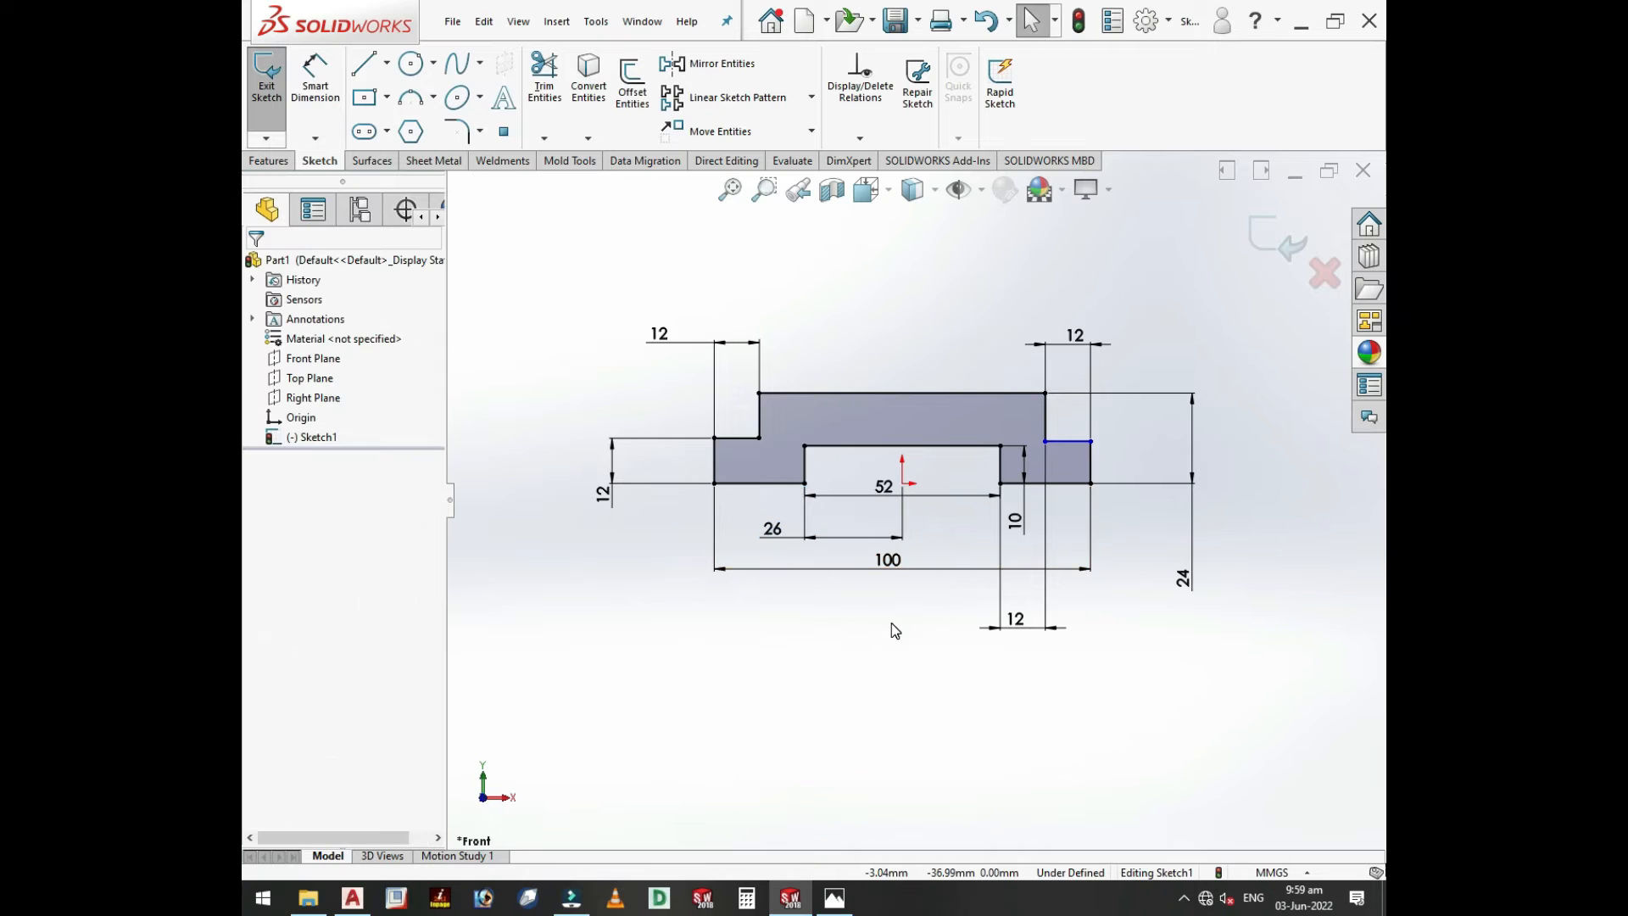
{"action": "left_click", "coordinate": [892, 622]}
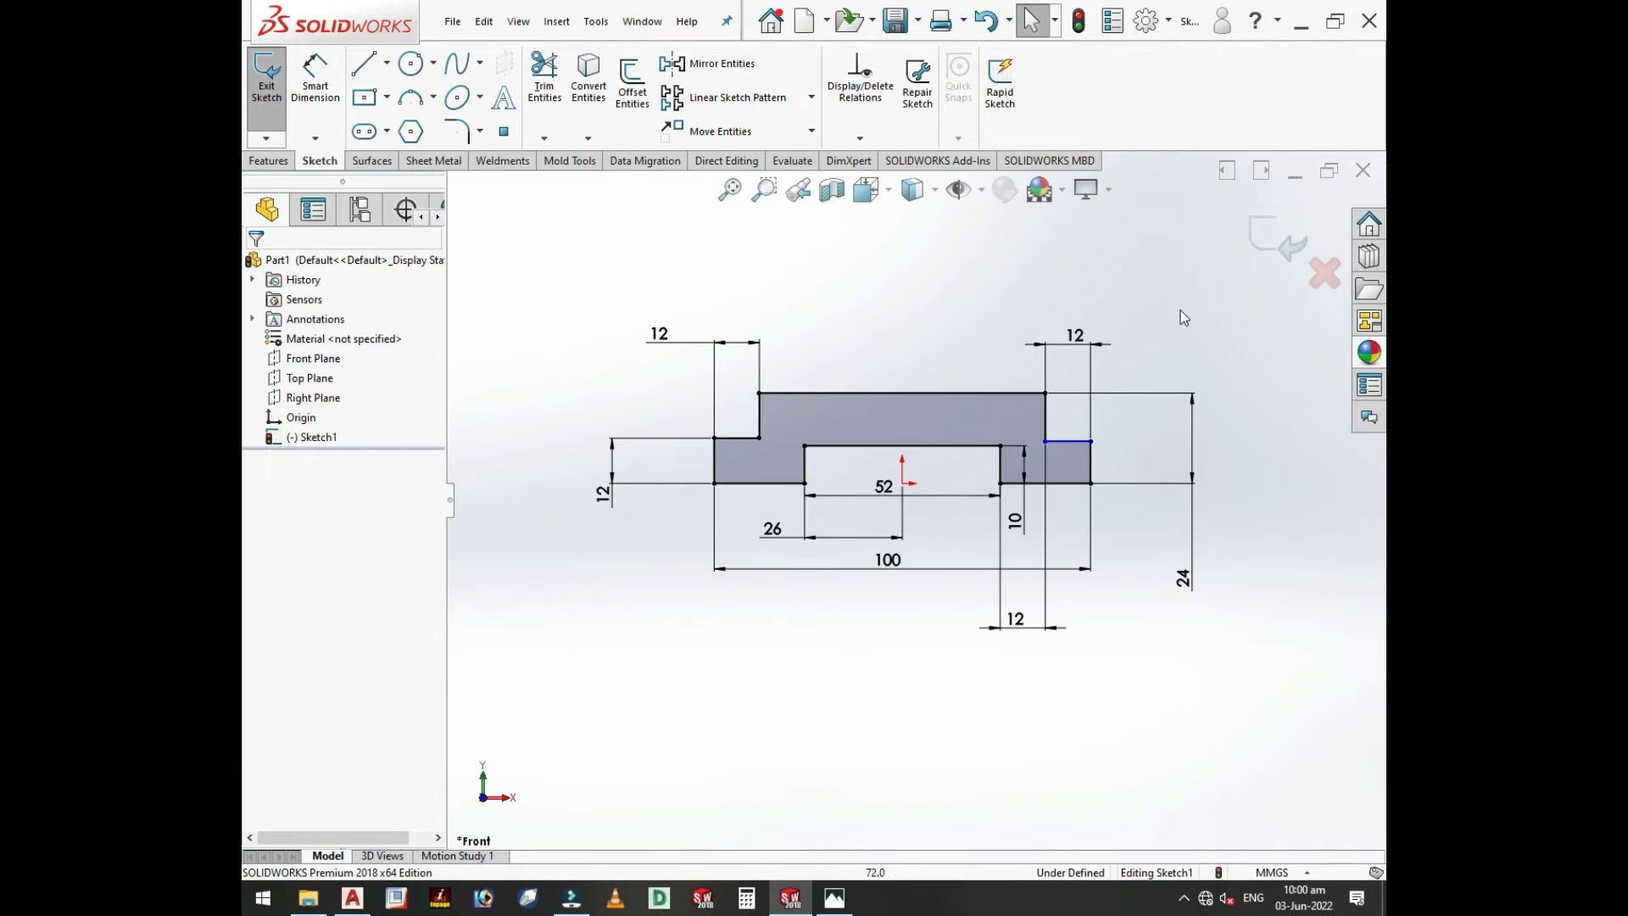
- Finish the base profile sketch and set up a Boss-Extrude of it with the Mid Plane end condition
{"action": "left_click", "coordinate": [1285, 254]}
{"action": "mouse_move", "coordinate": [858, 519]}
{"action": "middle_mouse_down"}
{"action": "mouse_move", "coordinate": [803, 546]}
{"action": "mouse_move", "coordinate": [845, 584]}
{"action": "middle_mouse_up"}
{"action": "left_click", "coordinate": [273, 81]}
{"action": "left_click", "coordinate": [322, 371]}
{"action": "left_click", "coordinate": [319, 452]}
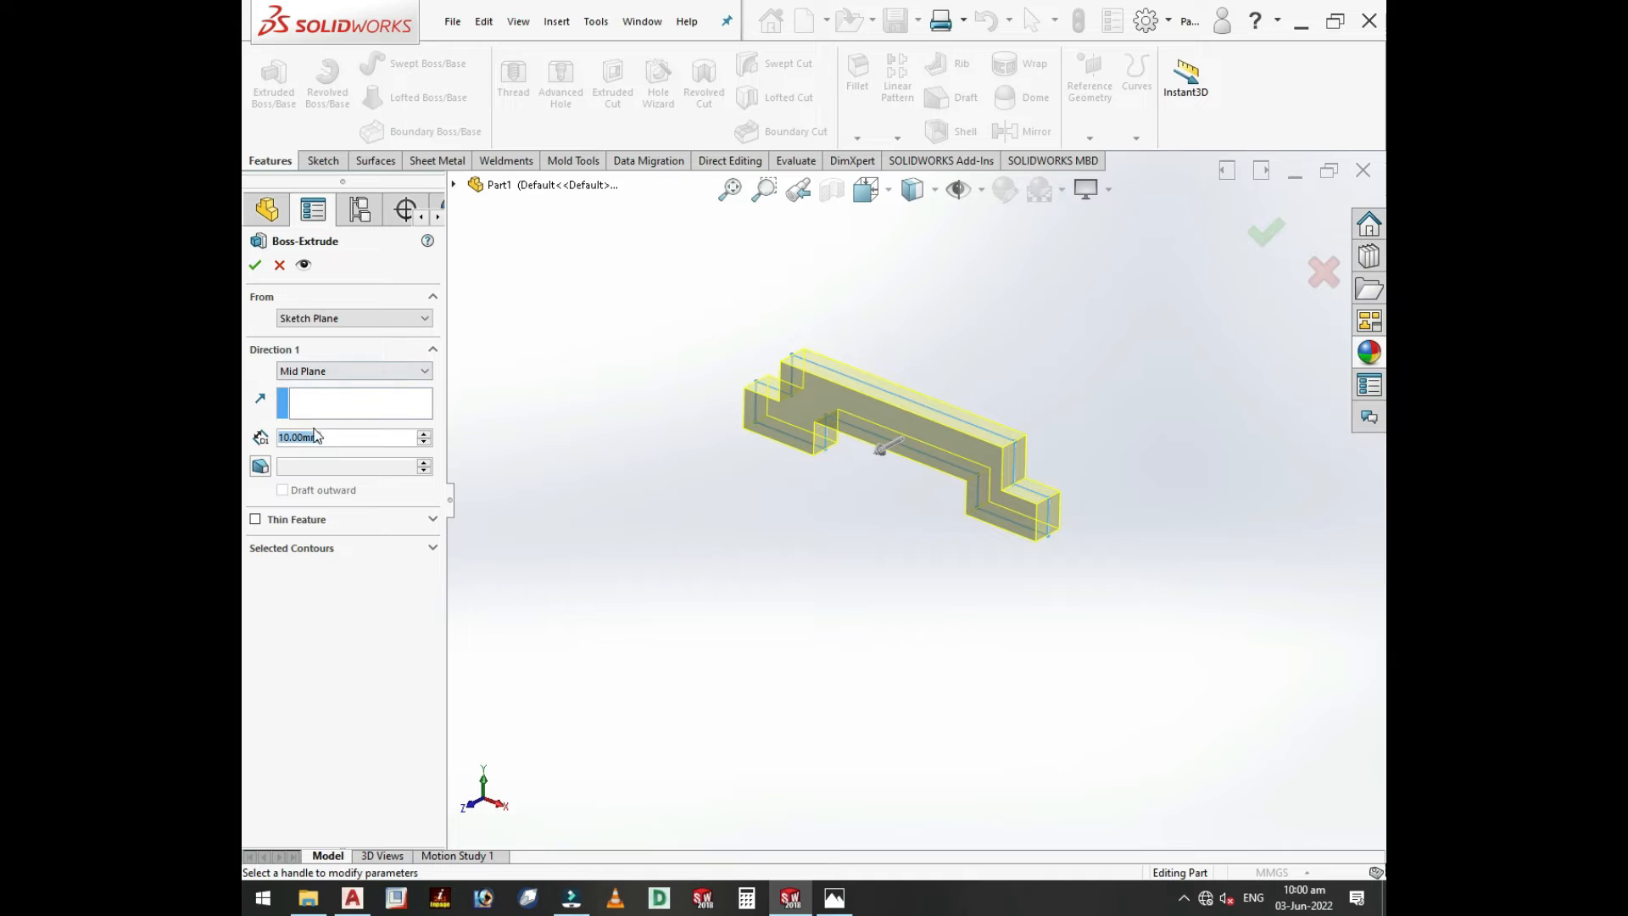
- Consult the reference drawing in Photos and complete the base extrusion with a depth of 160 mm
{"action": "left_click", "coordinate": [834, 897]}
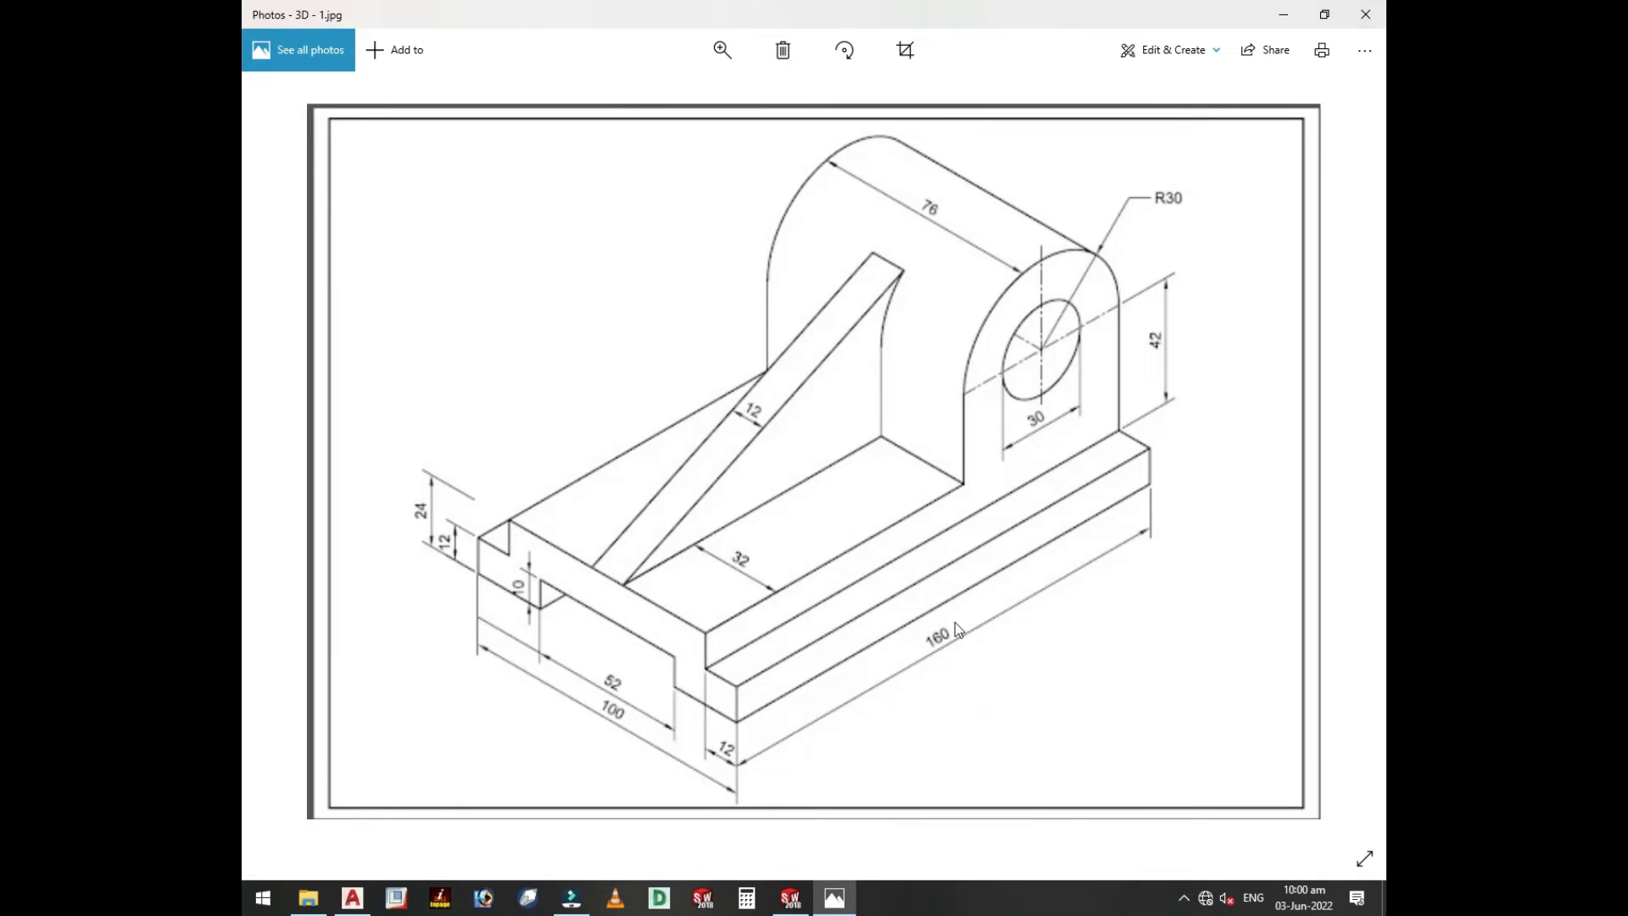
{"action": "left_click", "coordinate": [793, 897]}
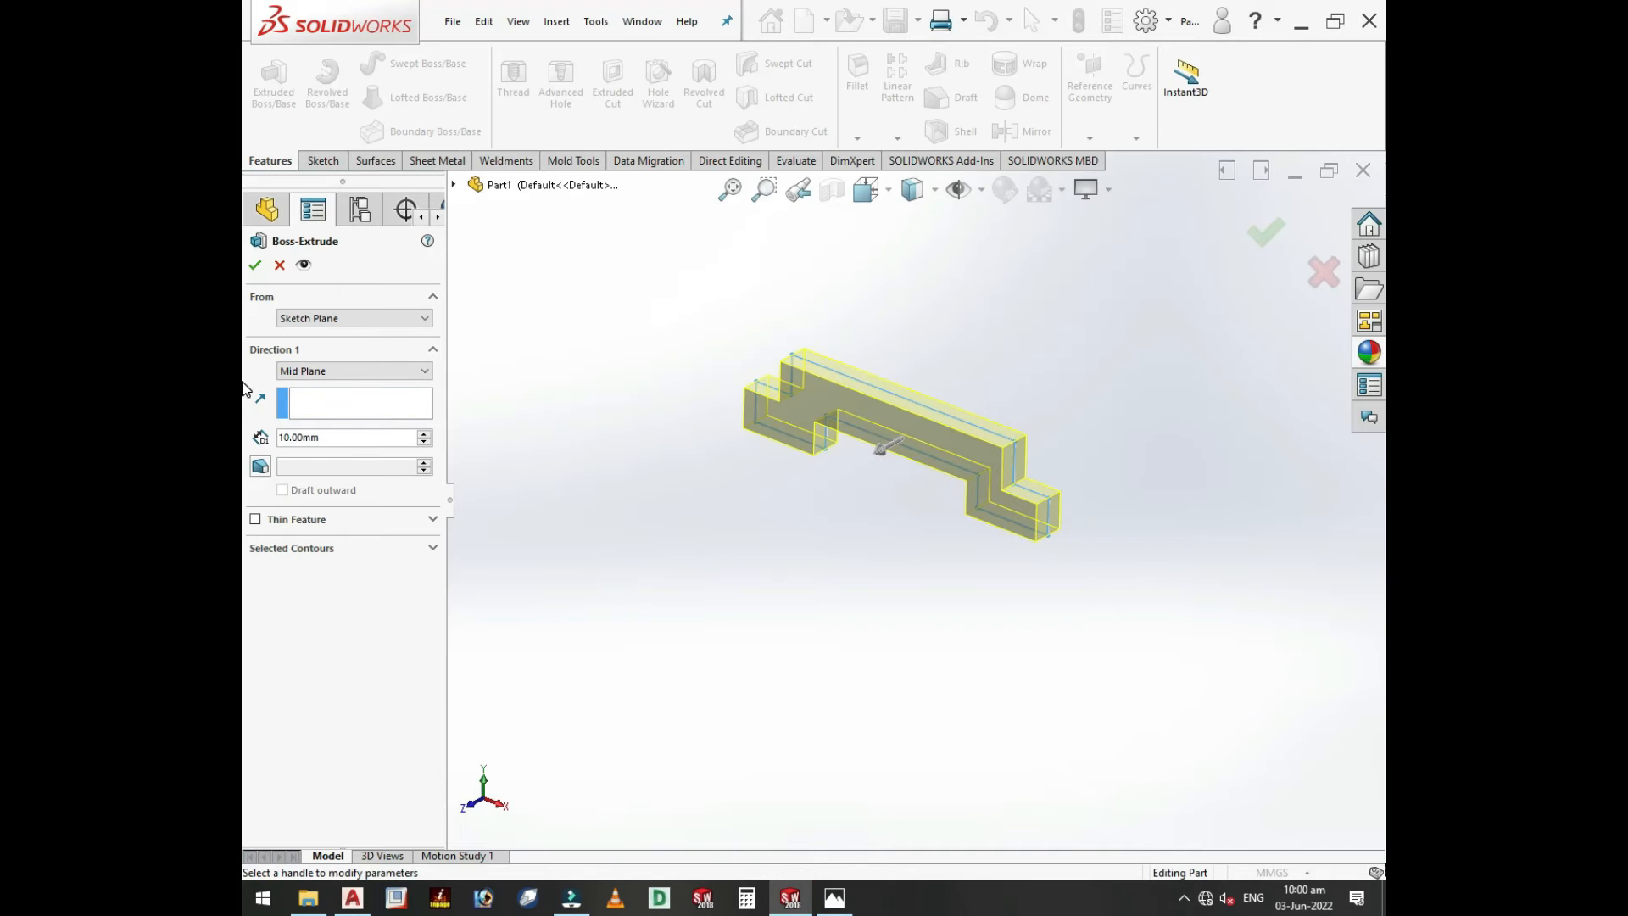
{"action": "left_click", "coordinate": [324, 439]}
{"action": "type", "text": "160"}
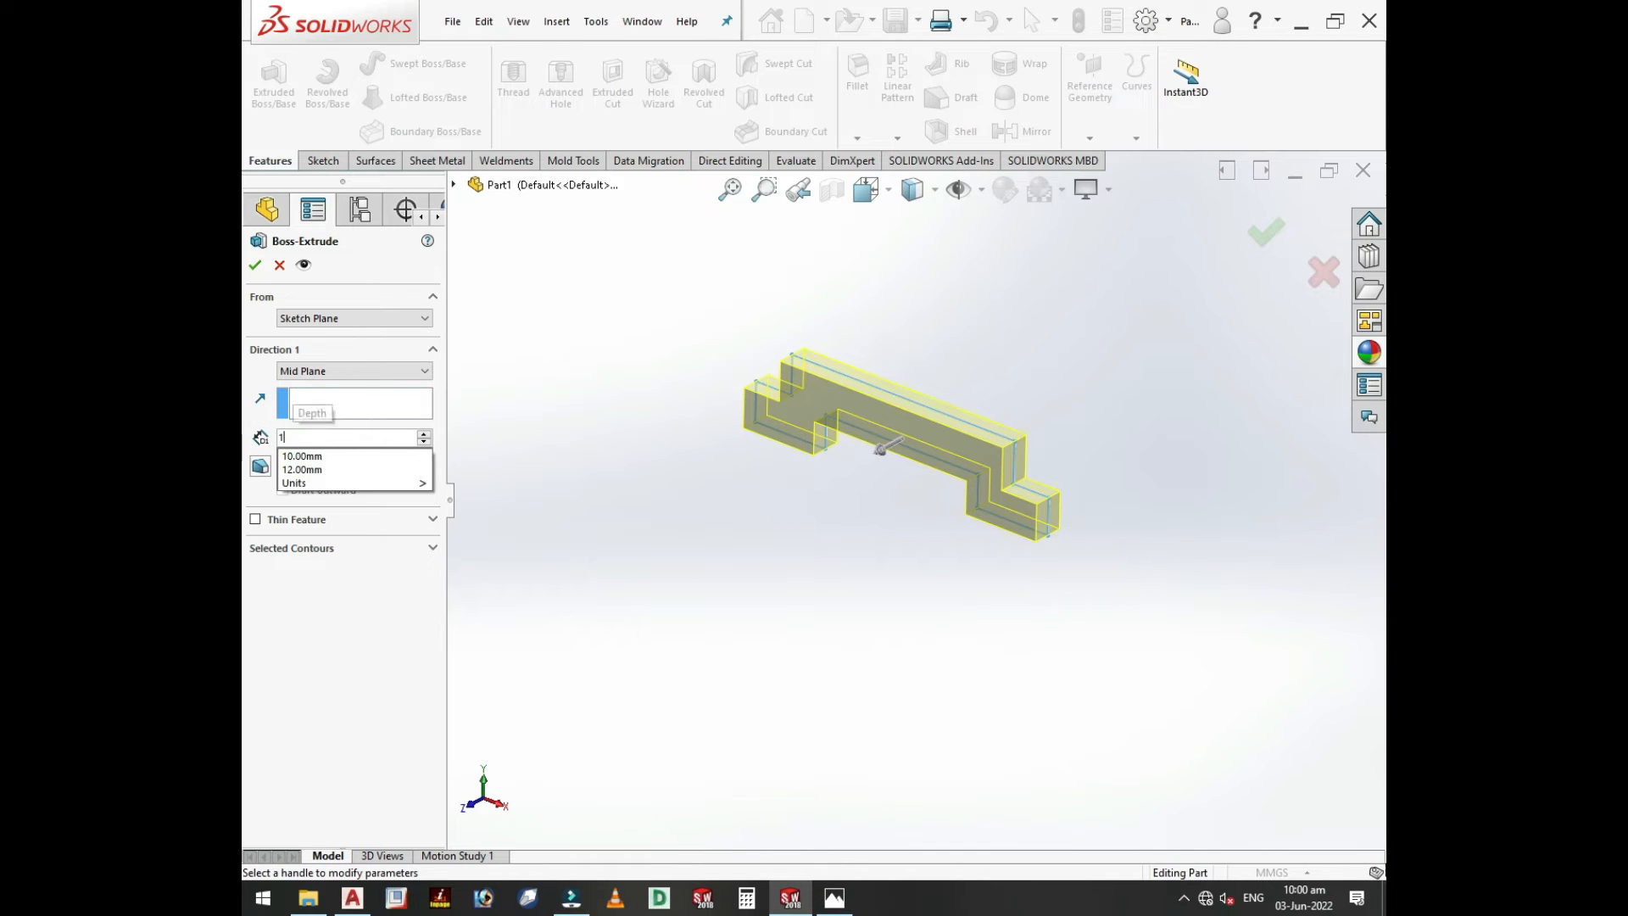
{"action": "key", "text": "Return"}
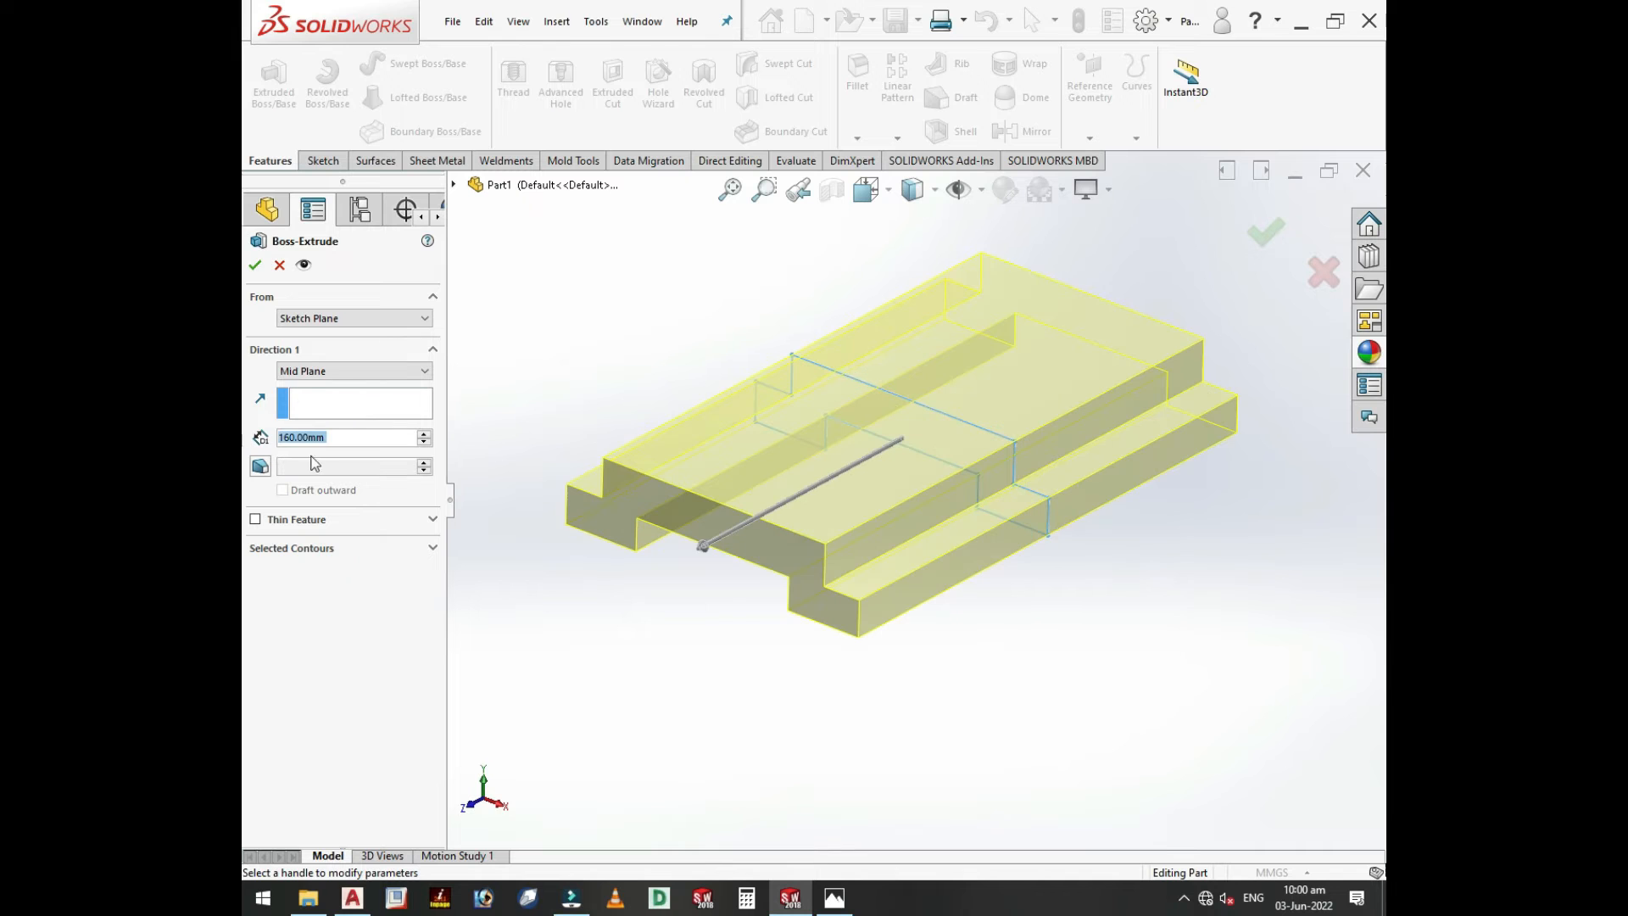
{"action": "left_click", "coordinate": [1263, 238]}
{"action": "middle_click_drag", "start_coordinate": [839, 563], "coordinate": [809, 544]}
{"action": "left_click", "coordinate": [1035, 747]}
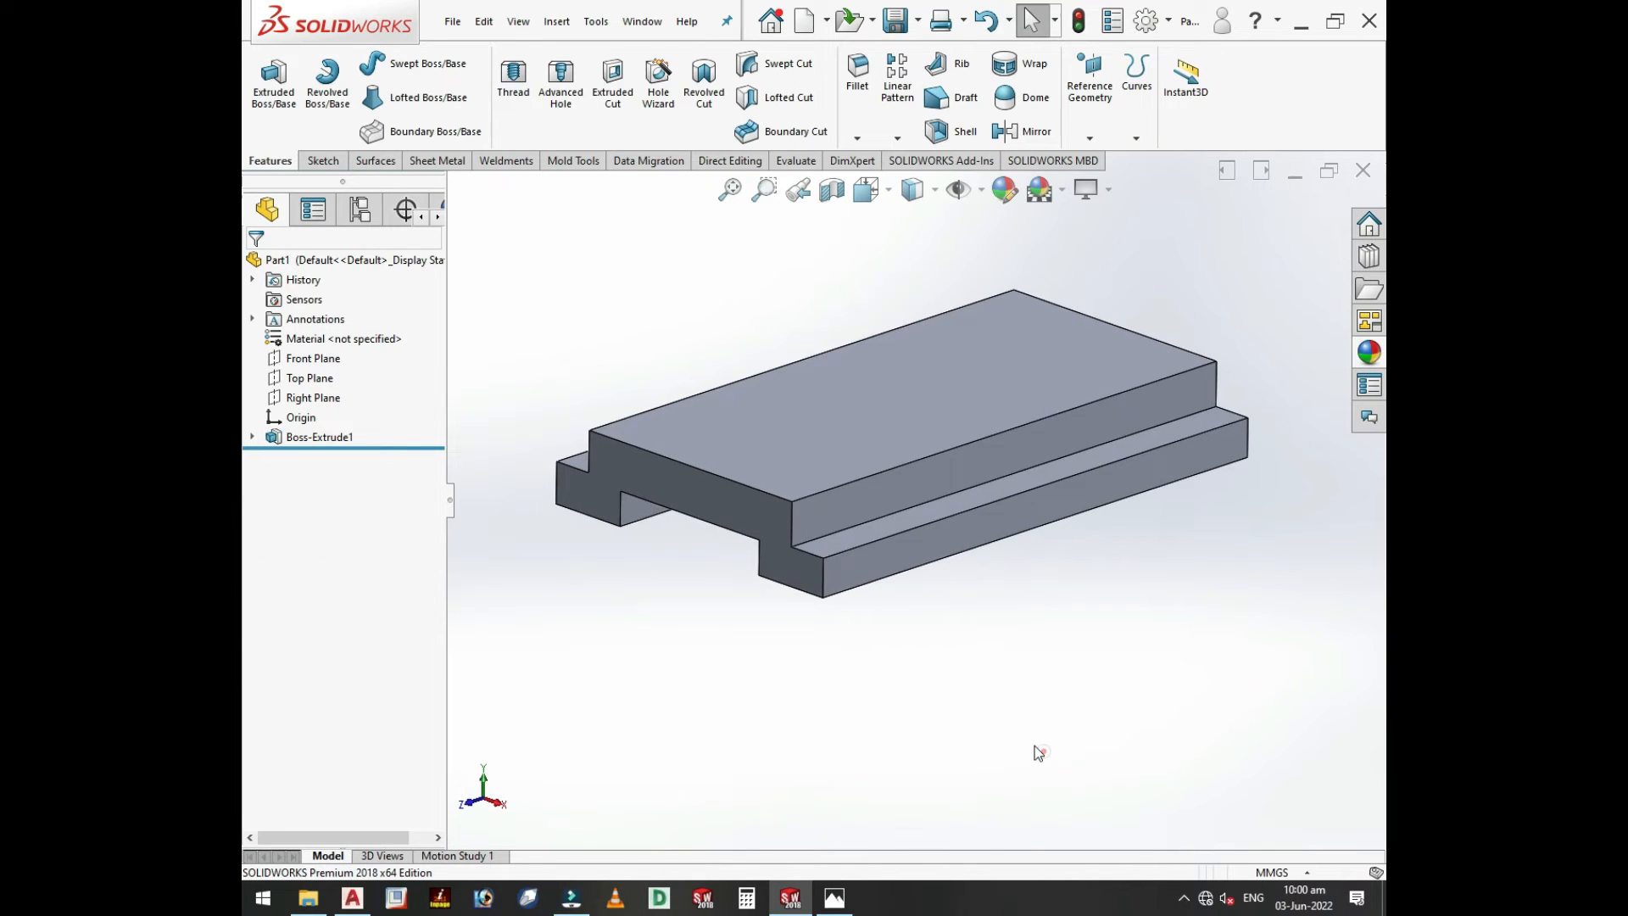
- Consult the reference drawing in Photos and start a sketch on the base's upper right side face, viewed straight on
{"action": "left_click", "coordinate": [834, 900]}
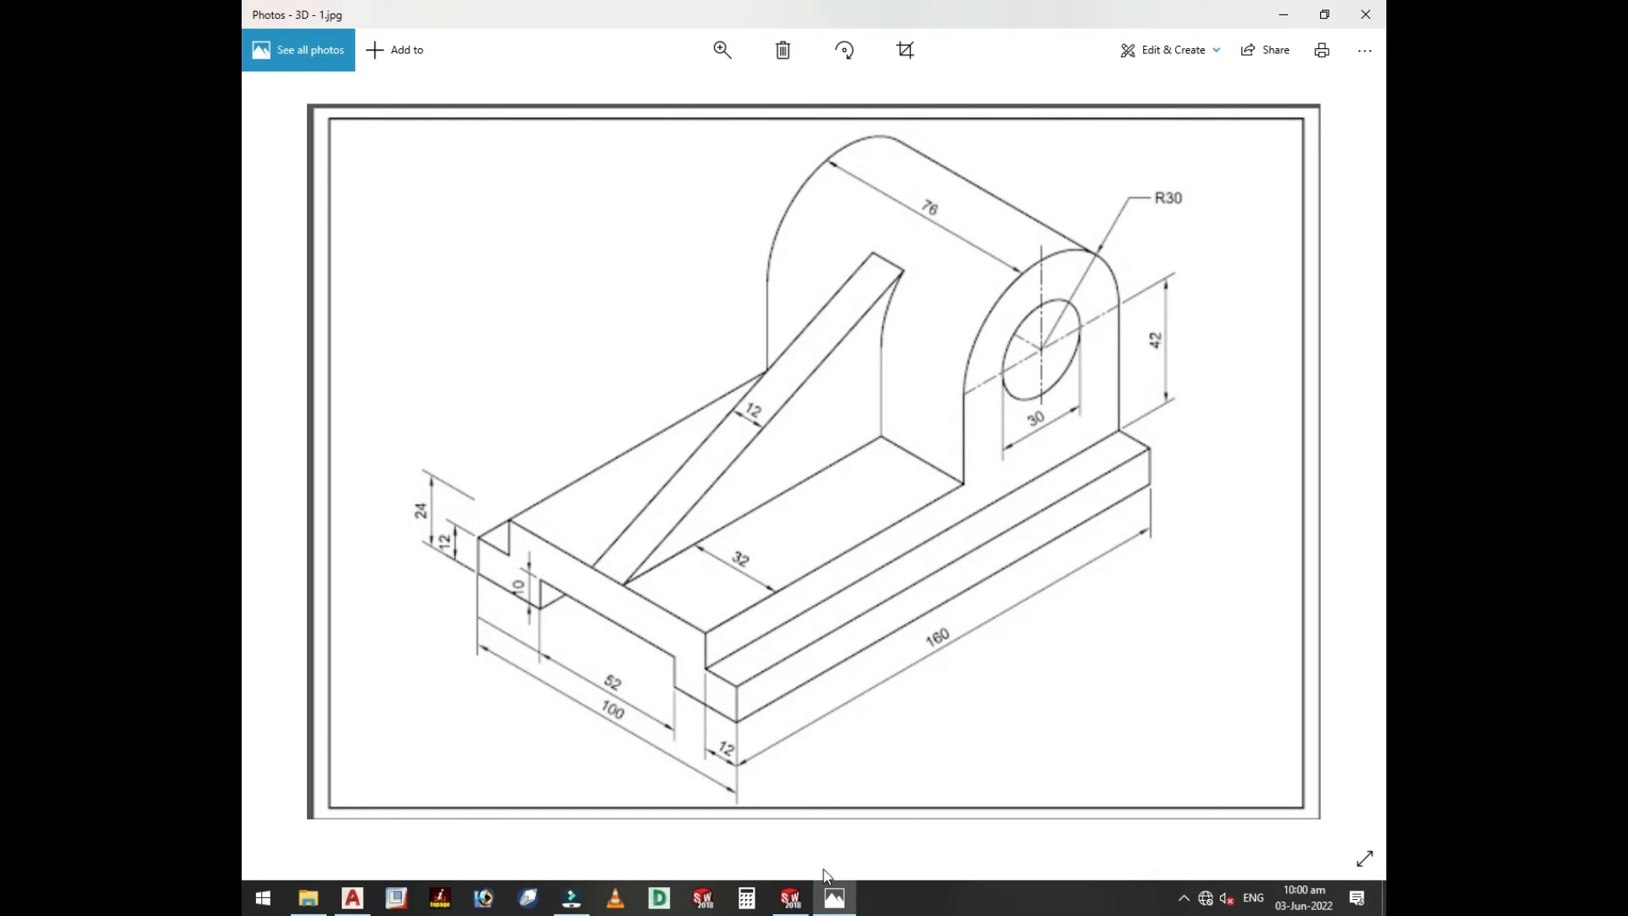
{"action": "left_click", "coordinate": [805, 894]}
{"action": "left_click", "coordinate": [1147, 409]}
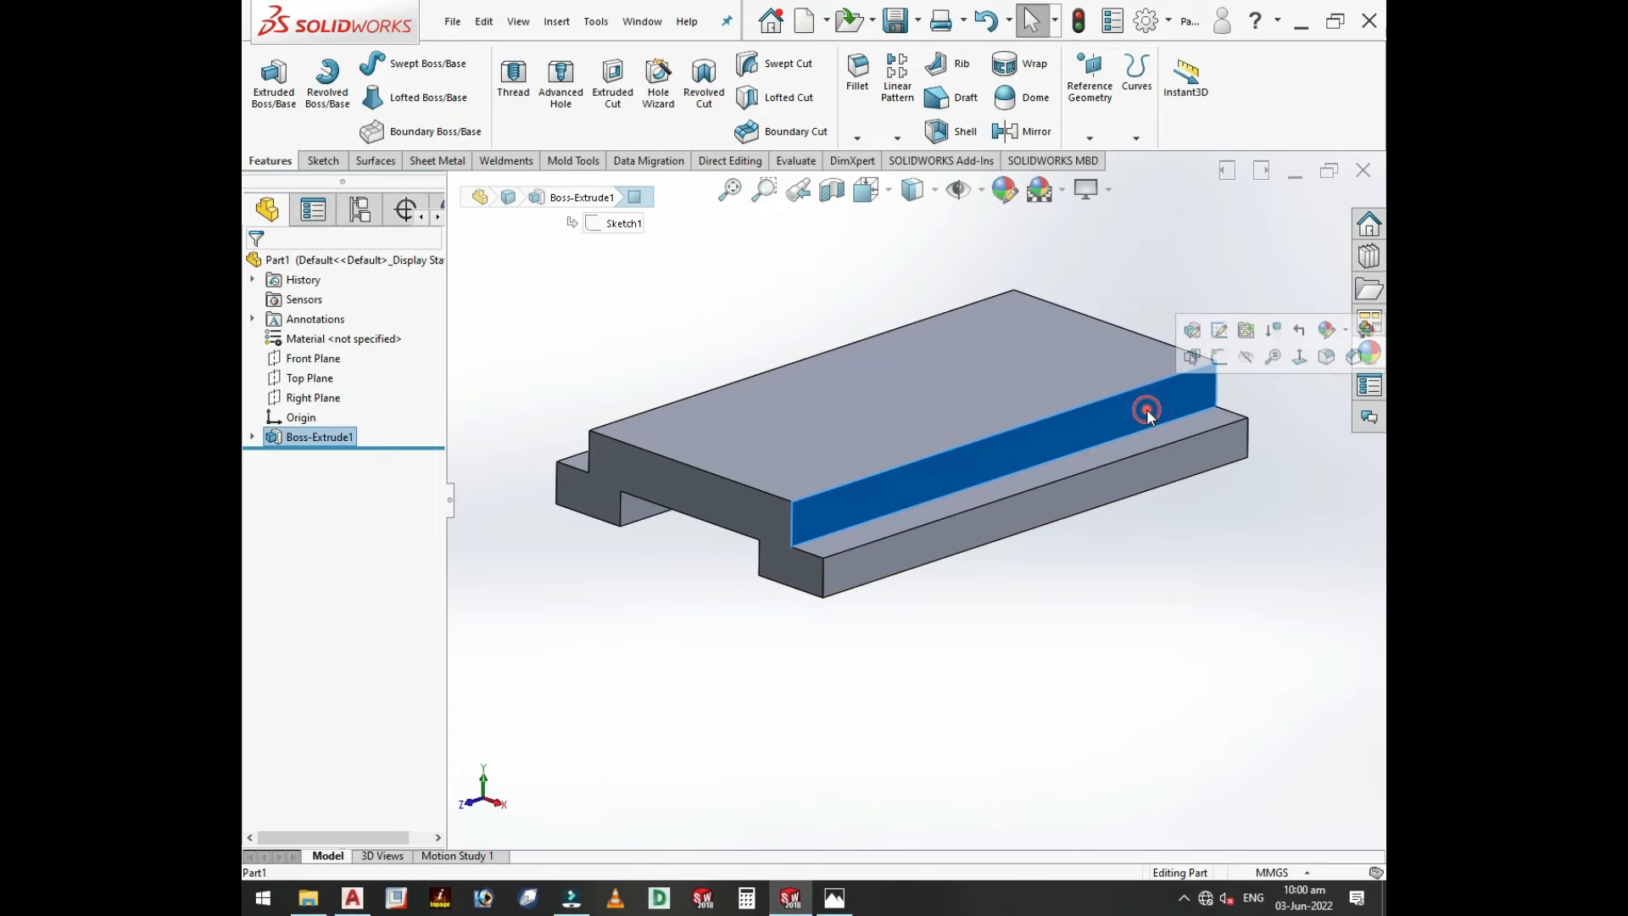
{"action": "left_click", "coordinate": [1218, 356]}
{"action": "left_click", "coordinate": [886, 190]}
{"action": "left_click", "coordinate": [1010, 333]}
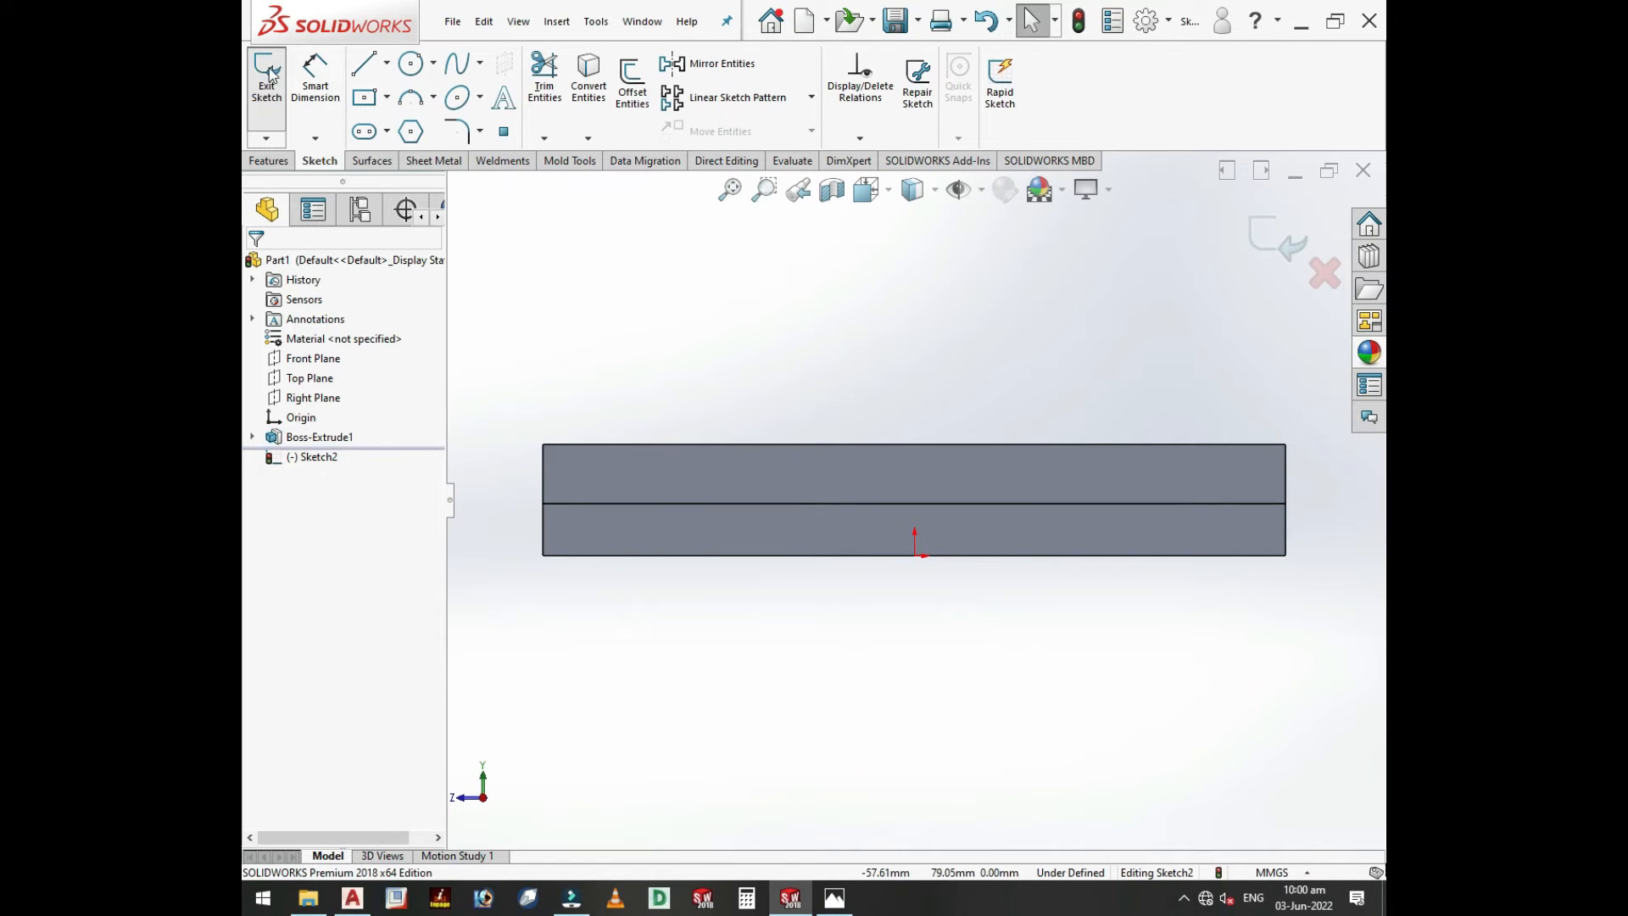
- Sketch a corner rectangle about 46 by 32 mm standing on the base's top edge, starting from its right end corner
{"action": "left_click", "coordinate": [386, 96]}
{"action": "left_click", "coordinate": [397, 123]}
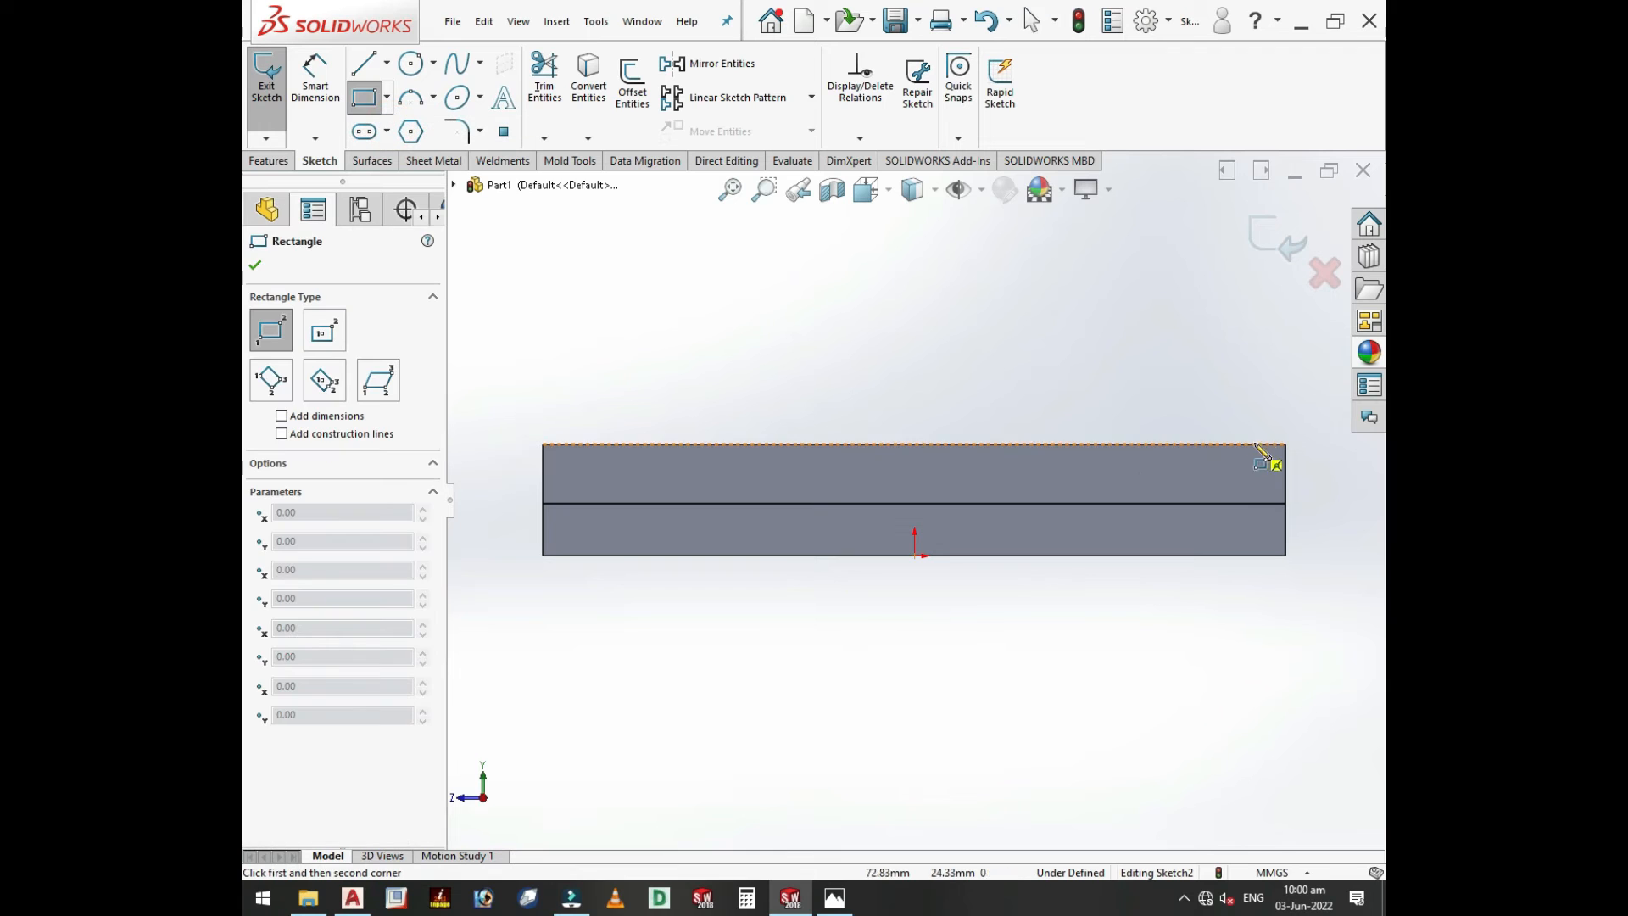
{"action": "left_click", "coordinate": [1286, 444]}
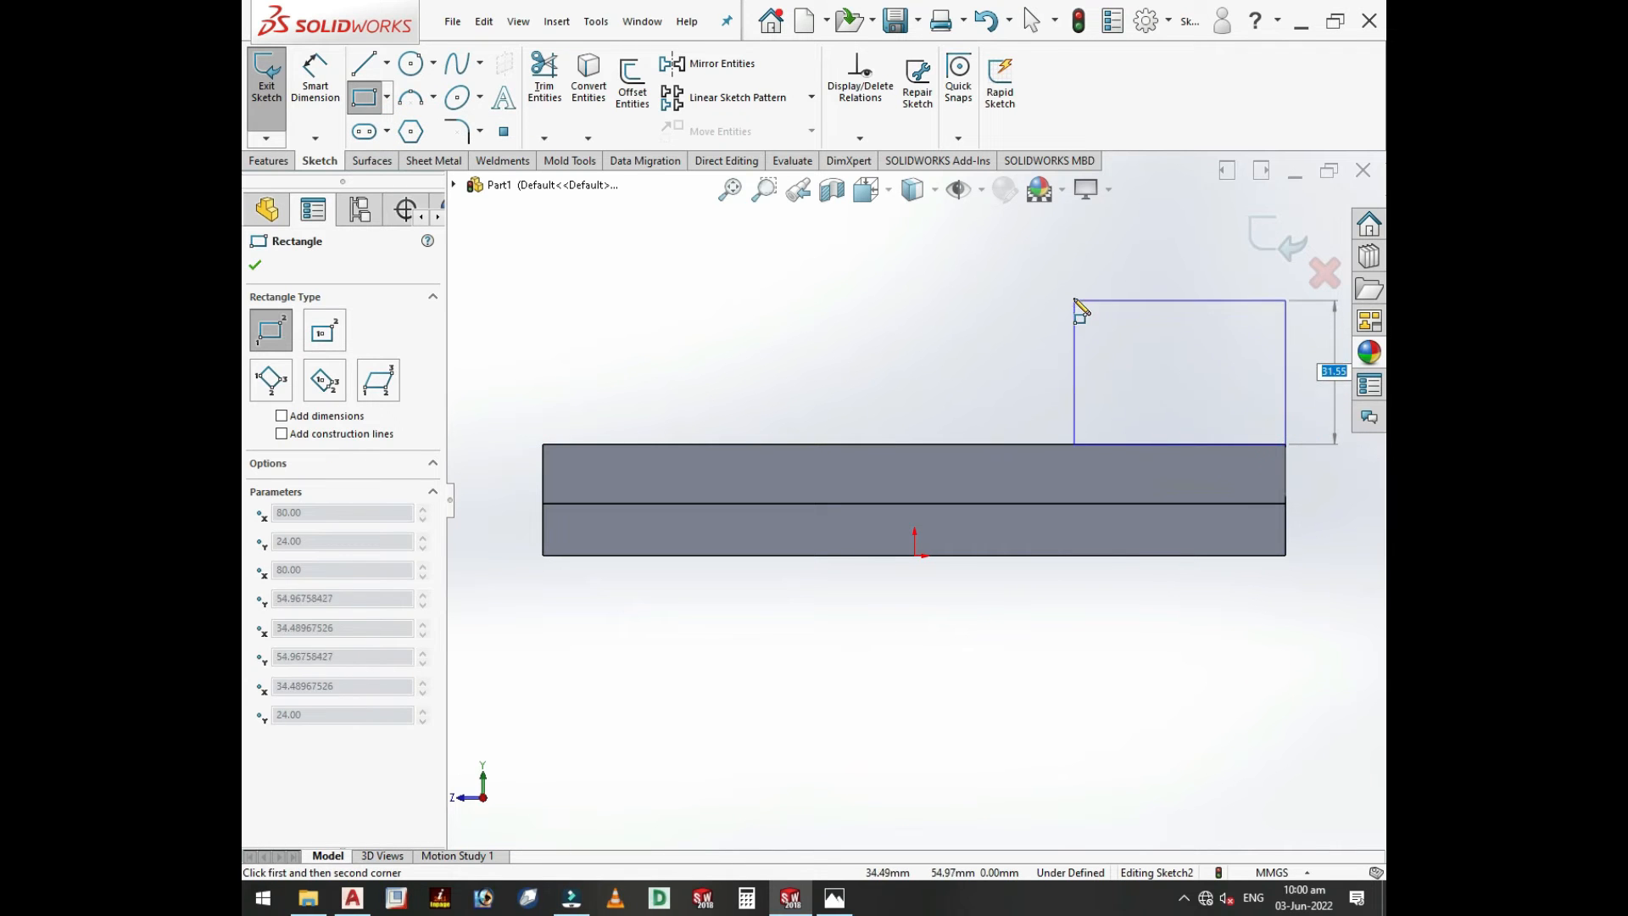
{"action": "left_click", "coordinate": [1073, 297]}
{"action": "key", "text": "Escape"}
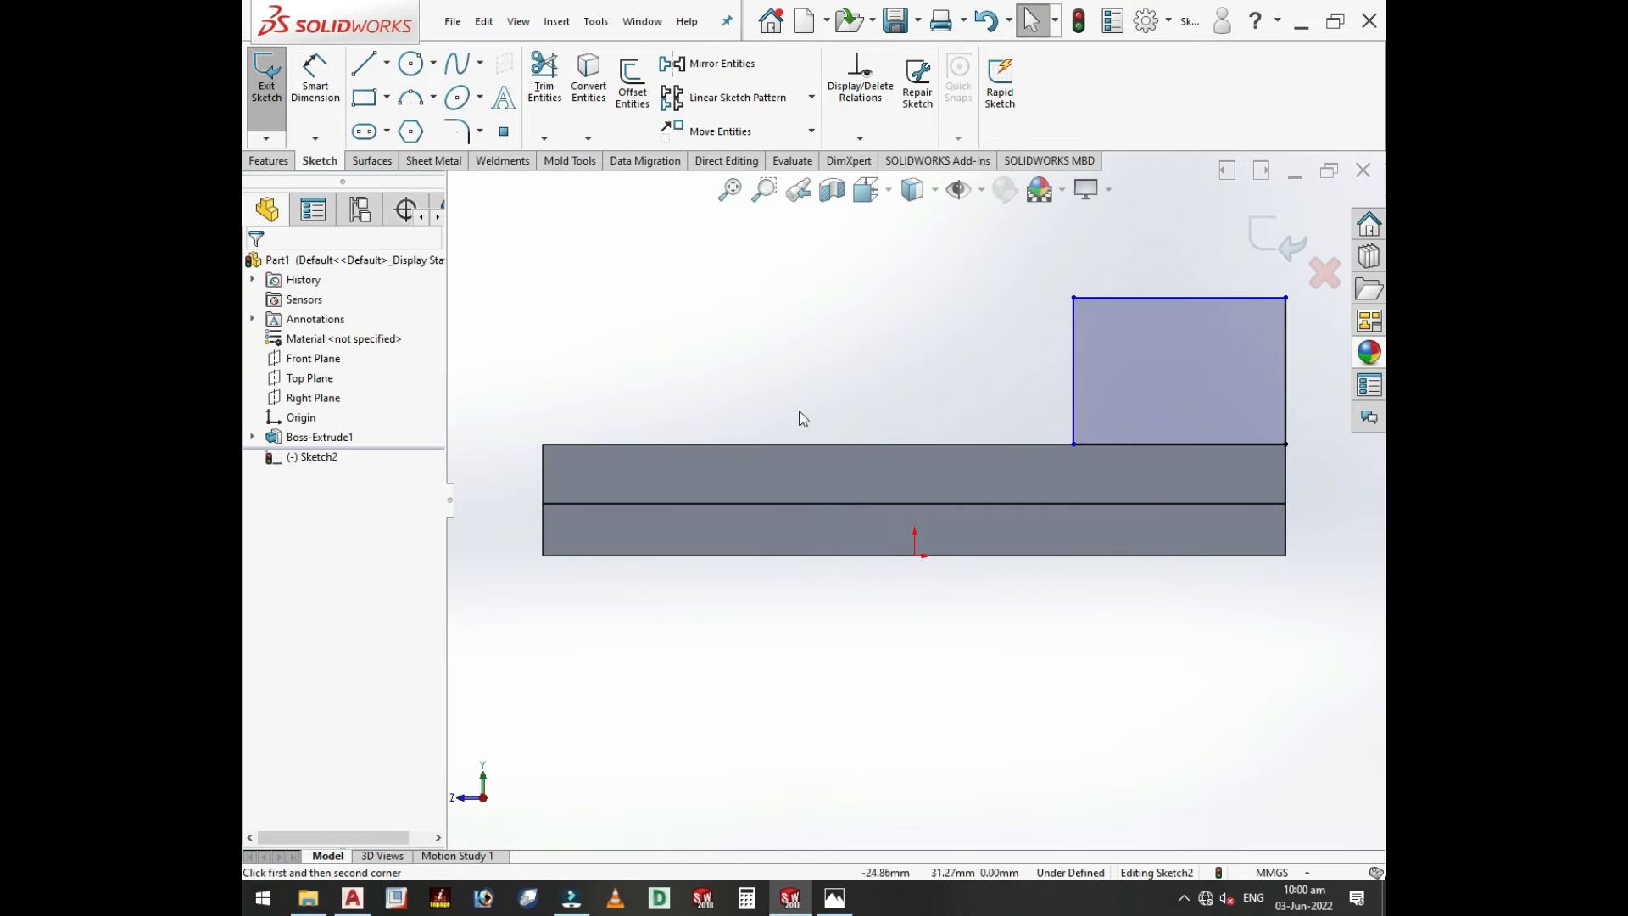
- Dimension the rectangle's height as 42 mm
{"action": "scroll", "coordinate": [1072, 438], "scroll_direction": "up", "scroll_amount": 3}
{"action": "scroll", "coordinate": [1071, 430], "scroll_direction": "down", "scroll_amount": 2}
{"action": "left_click", "coordinate": [314, 78]}
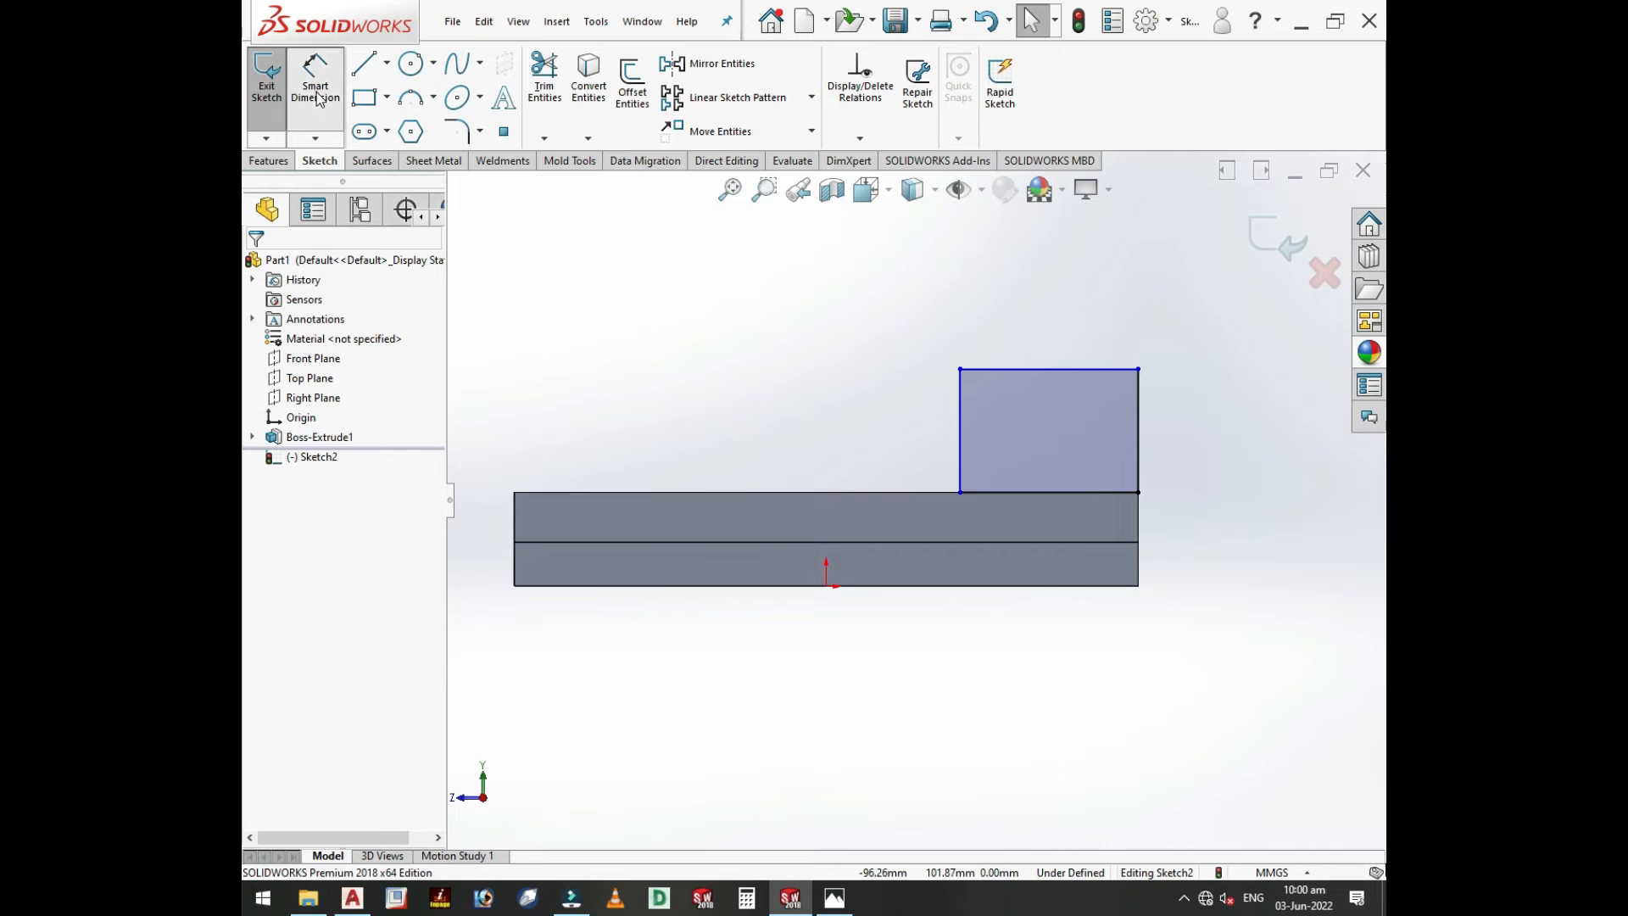
{"action": "left_click", "coordinate": [1143, 454]}
{"action": "left_click", "coordinate": [1187, 574]}
{"action": "type", "text": "42"}
{"action": "key", "text": "Return"}
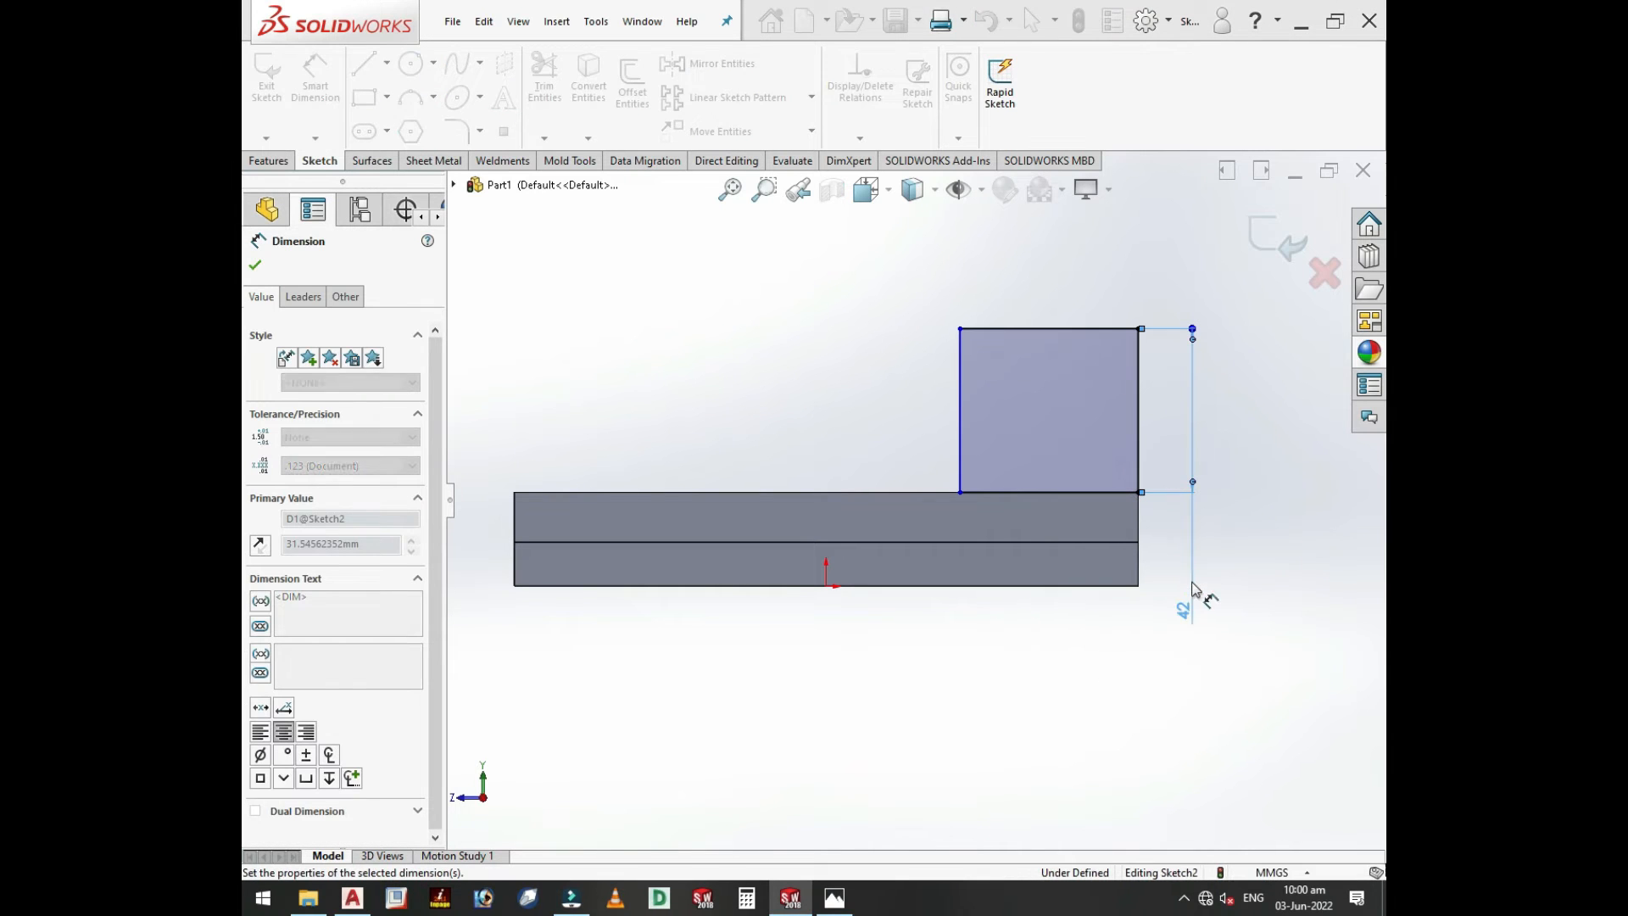
- Dimension the rectangle's width along its top edge as 60 mm
{"action": "left_click", "coordinate": [1017, 339]}
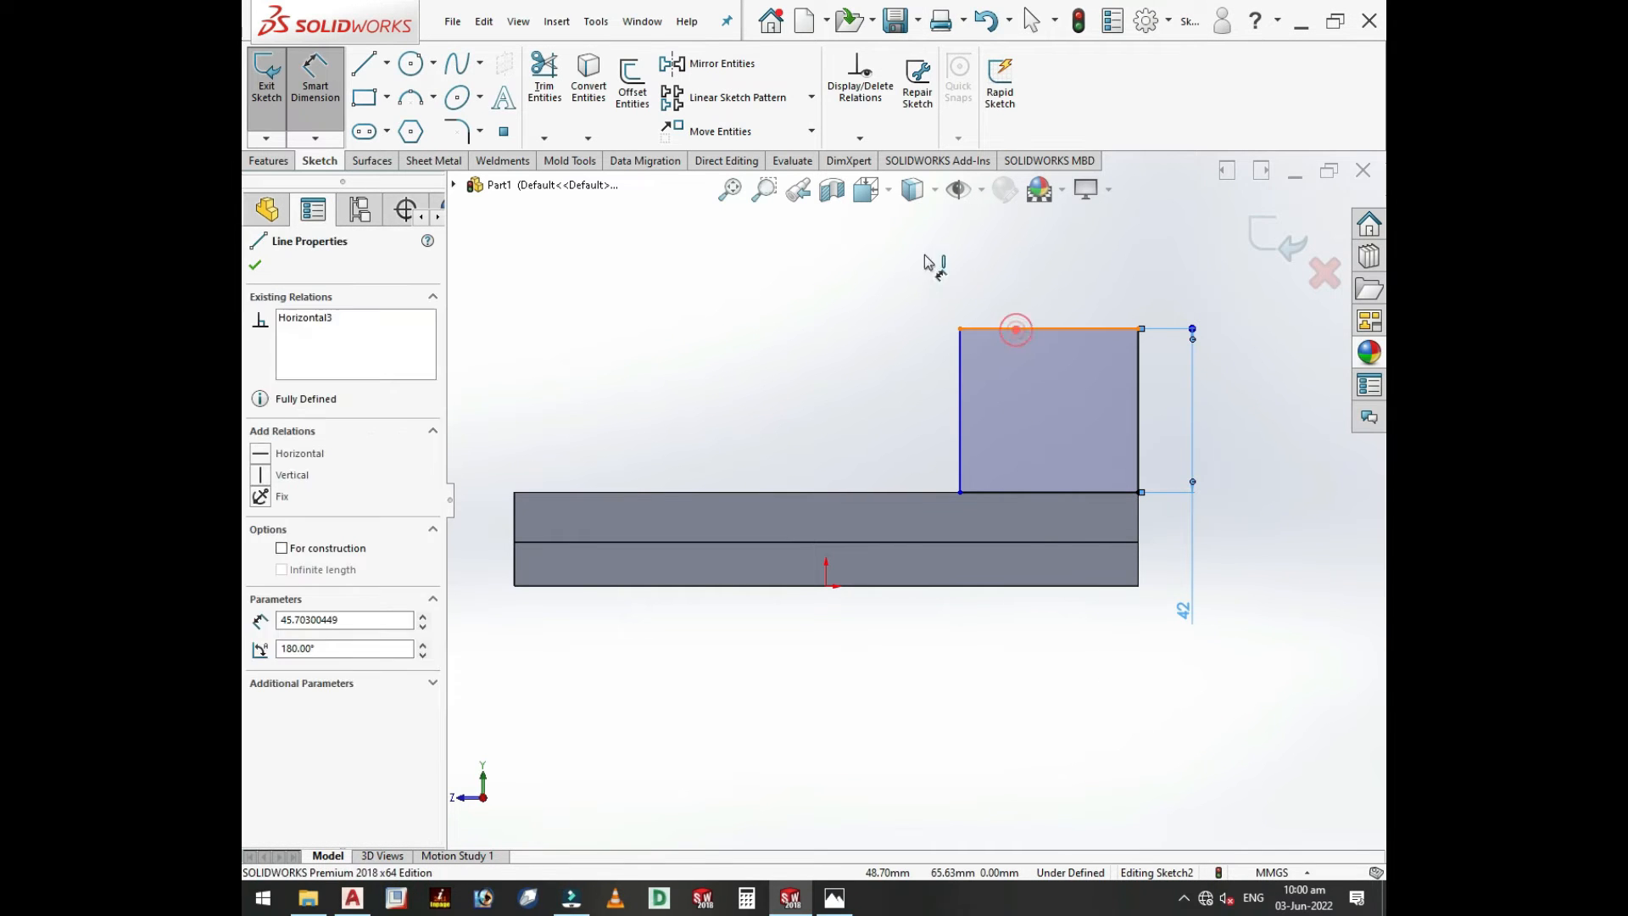
{"action": "left_click", "coordinate": [886, 264]}
{"action": "type", "text": "60"}
{"action": "key", "text": "Return"}
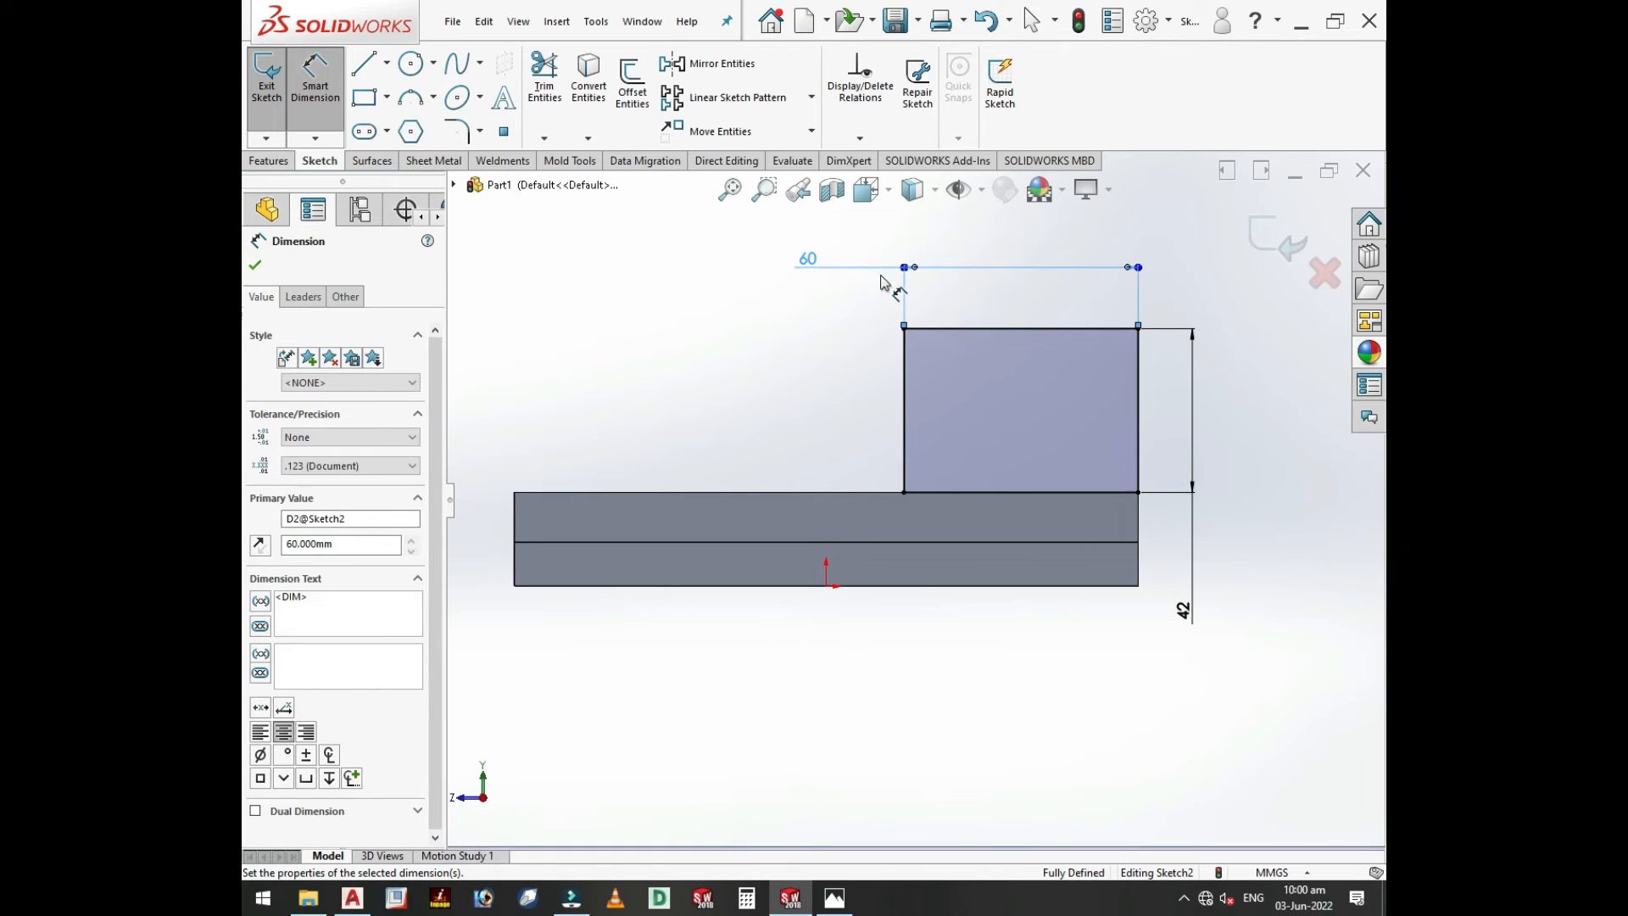
{"action": "key", "text": "Escape"}
{"action": "left_click", "coordinate": [688, 373]}
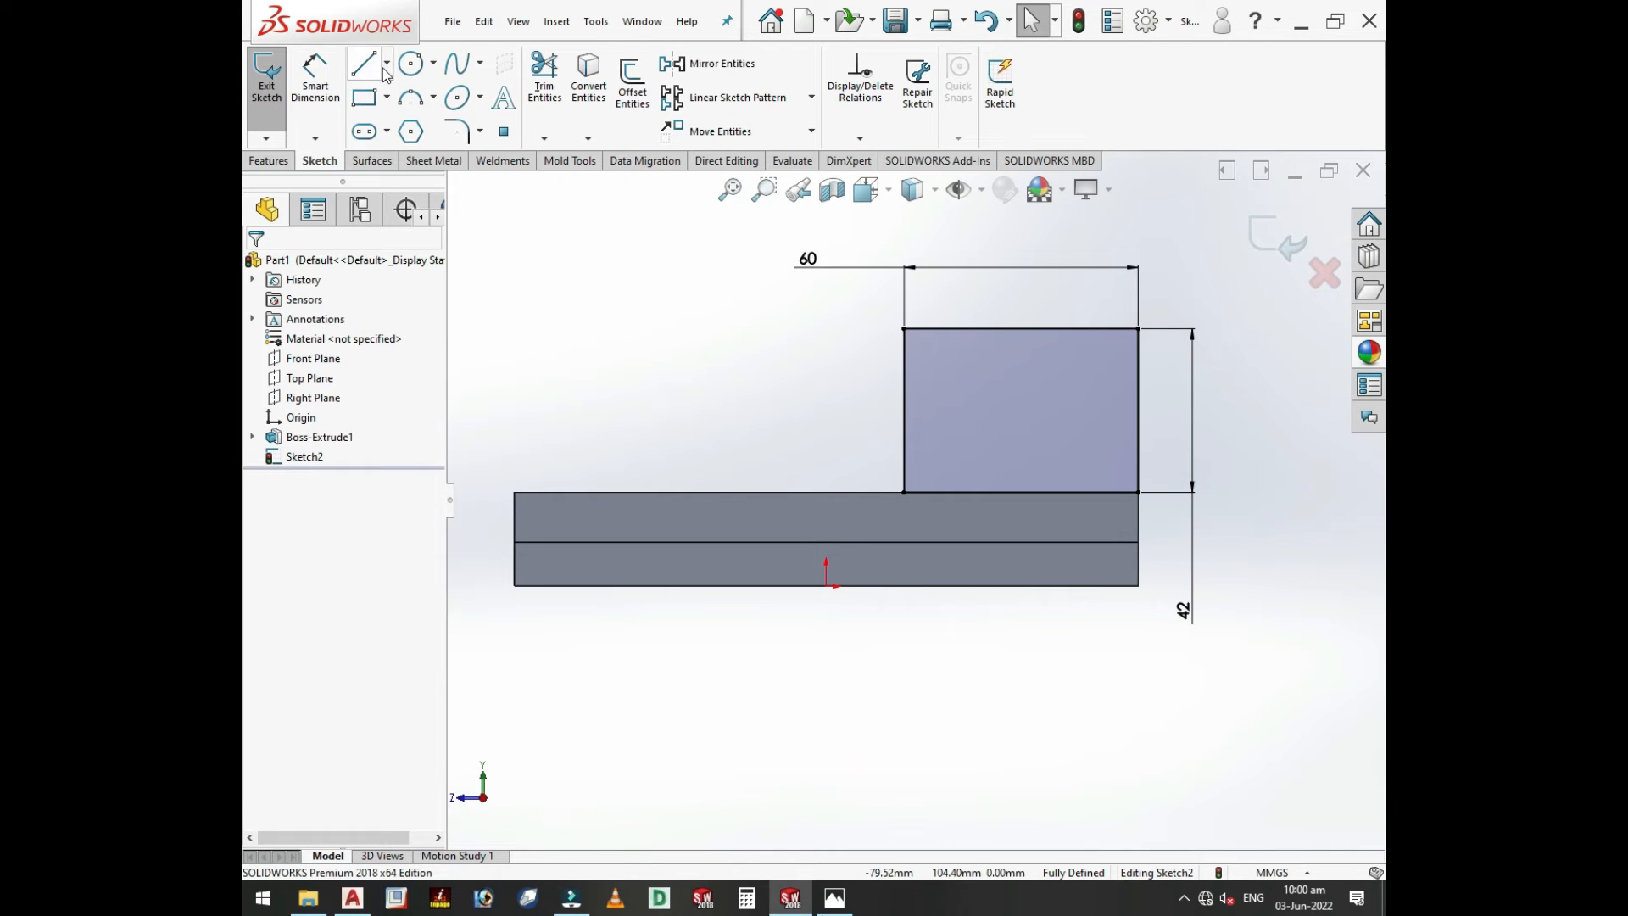
- Draw a circle from the rectangle's top edge midpoint out to its corner, and trim away the lower half and the top edge
{"action": "left_click", "coordinate": [410, 62]}
{"action": "left_click", "coordinate": [1020, 328]}
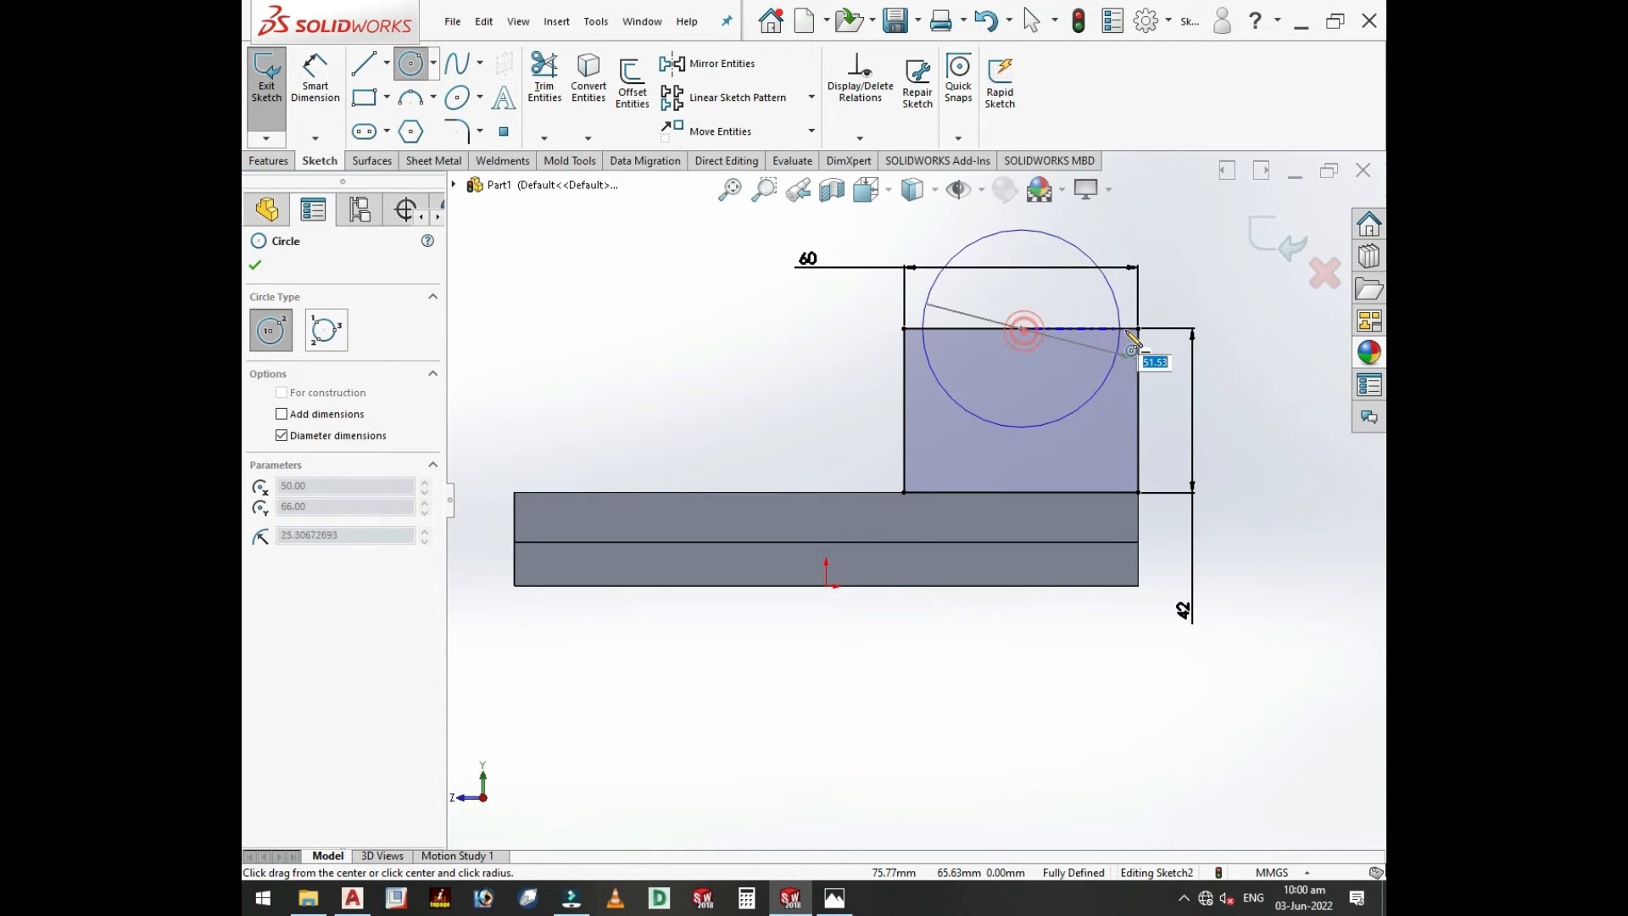
{"action": "left_click", "coordinate": [1138, 330]}
{"action": "key", "text": "Escape"}
{"action": "left_click", "coordinate": [725, 341]}
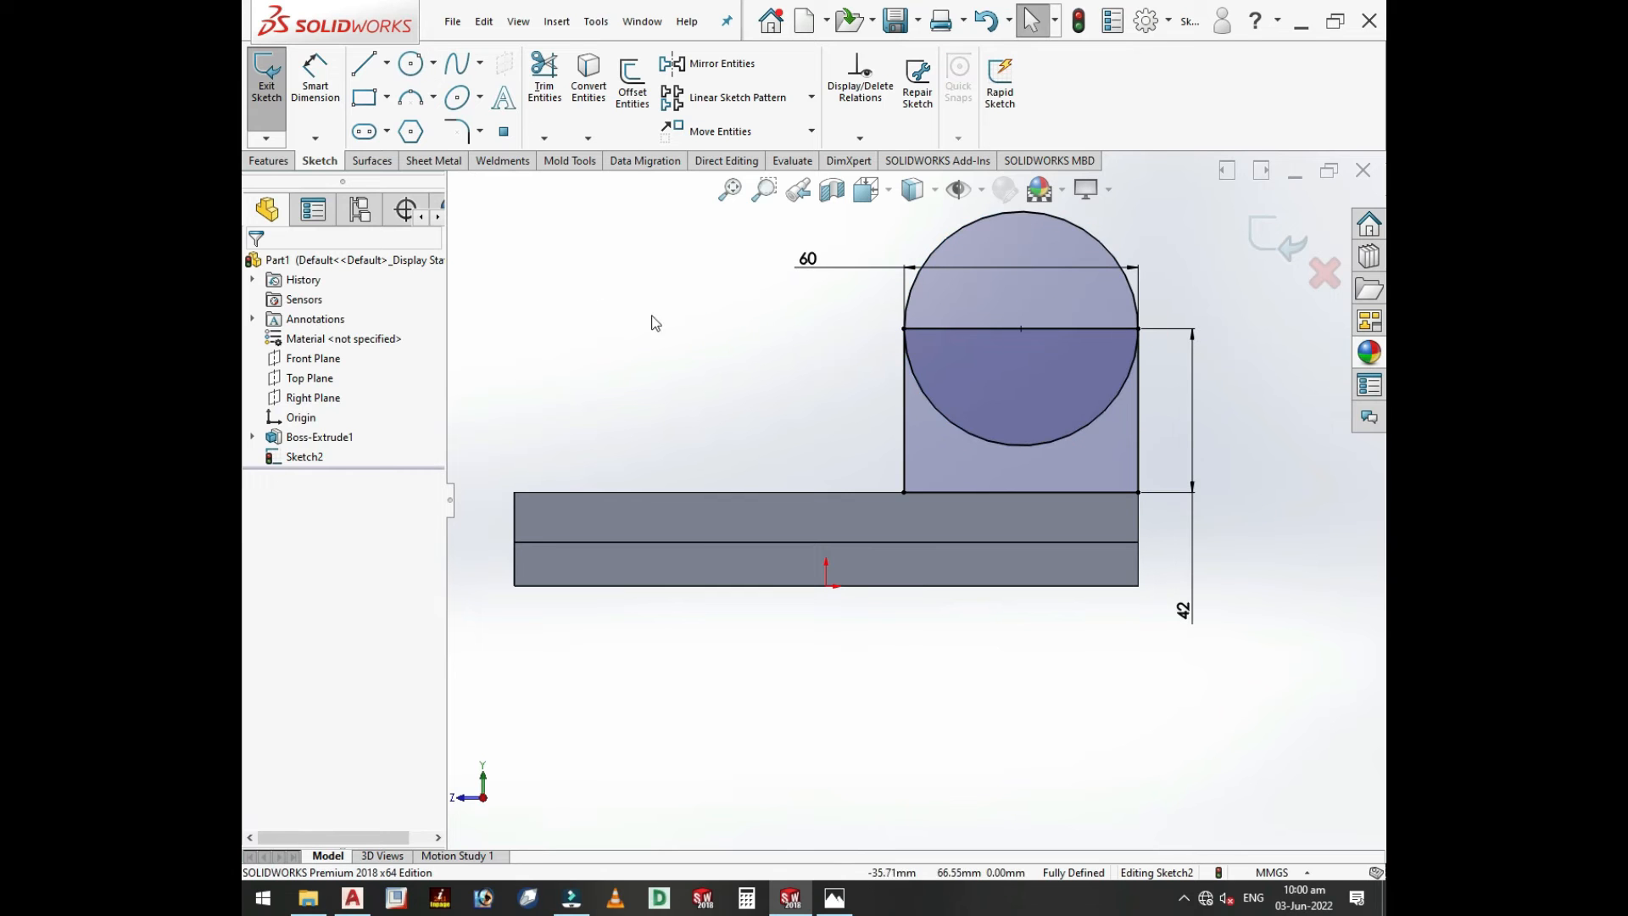
{"action": "left_click", "coordinate": [540, 97]}
{"action": "mouse_move", "coordinate": [1009, 450]}
{"action": "left_mouse_down"}
{"action": "mouse_move", "coordinate": [1024, 364]}
{"action": "mouse_move", "coordinate": [974, 330]}
{"action": "left_mouse_up"}
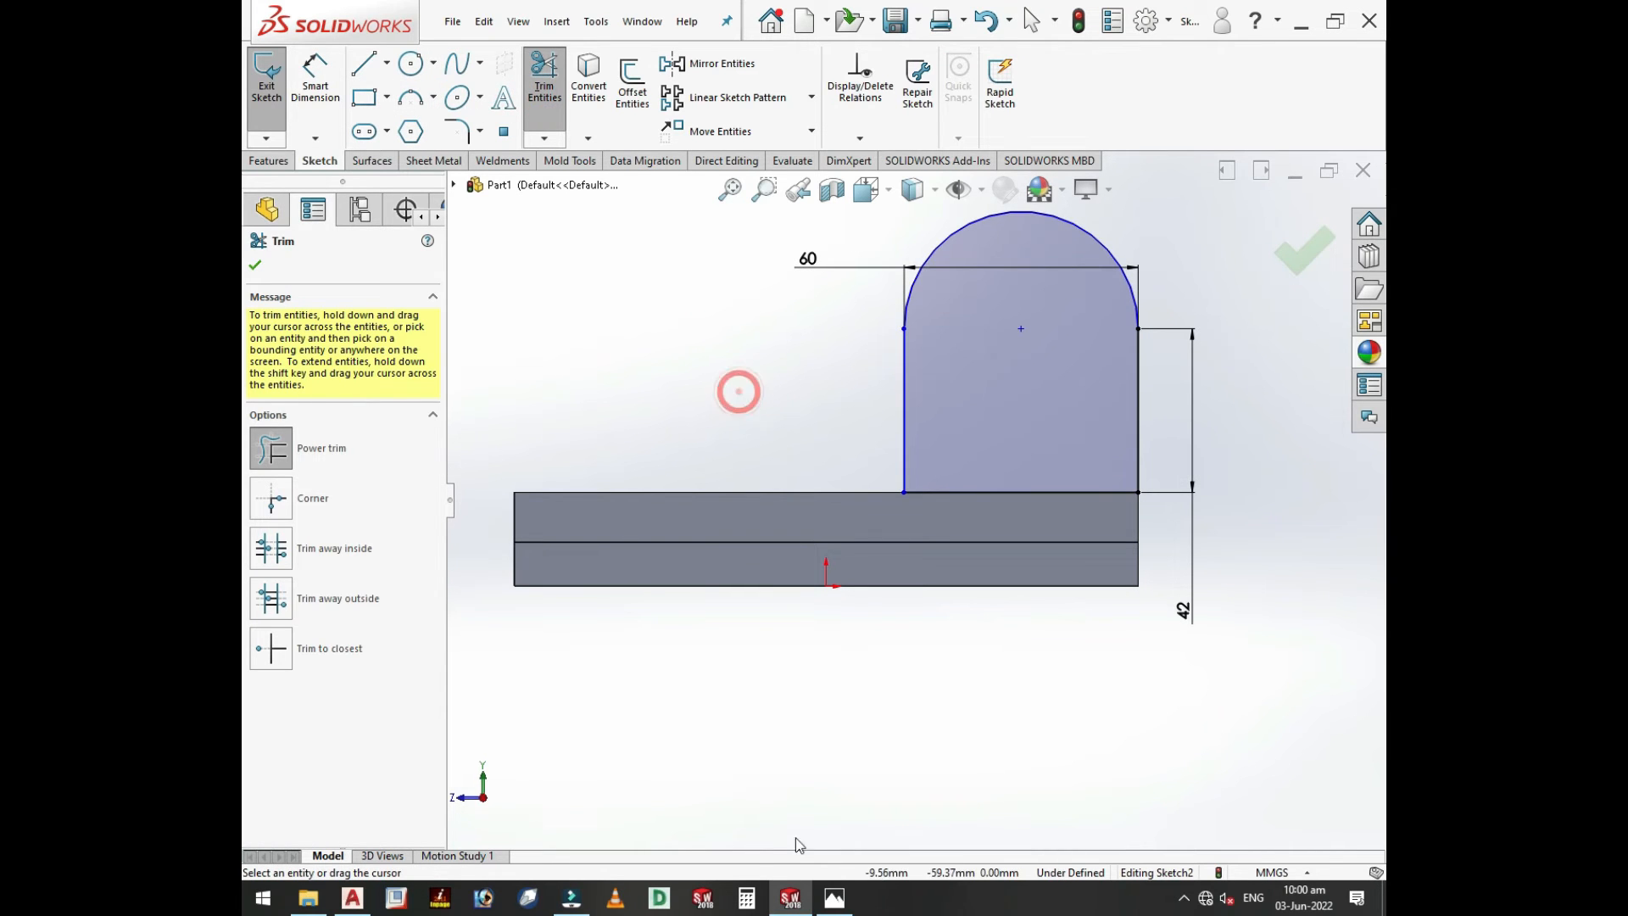
- Consult the reference drawing in Photos and draw a smaller circle for the bore, concentric with the rounded top
{"action": "left_click", "coordinate": [834, 897]}
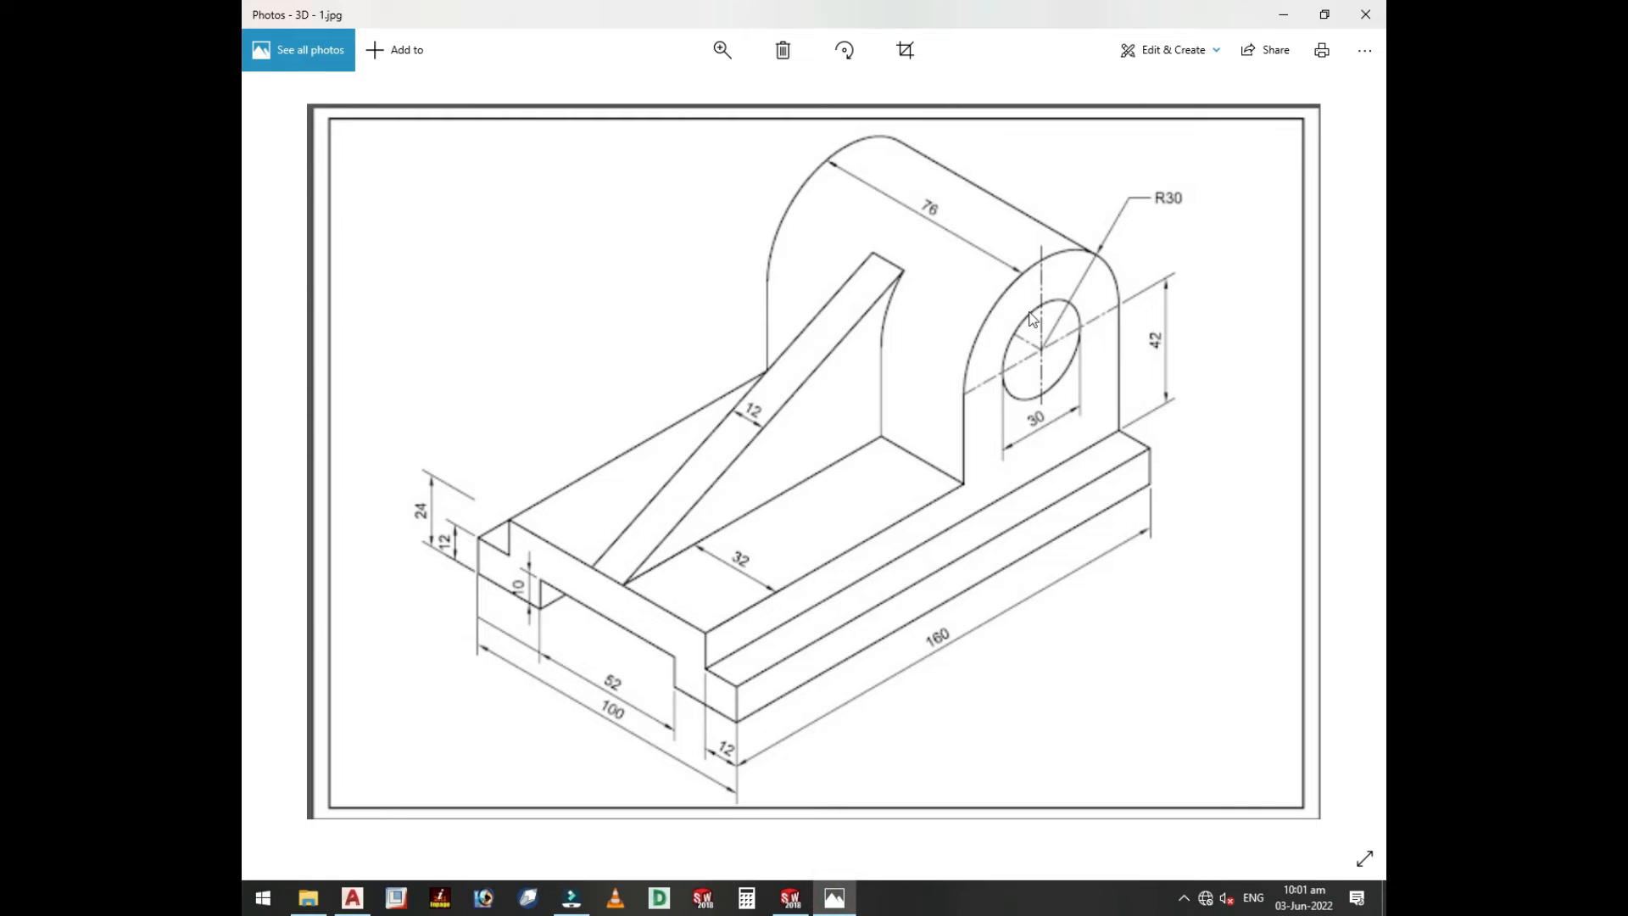
{"action": "left_click", "coordinate": [791, 897]}
{"action": "left_click", "coordinate": [410, 63]}
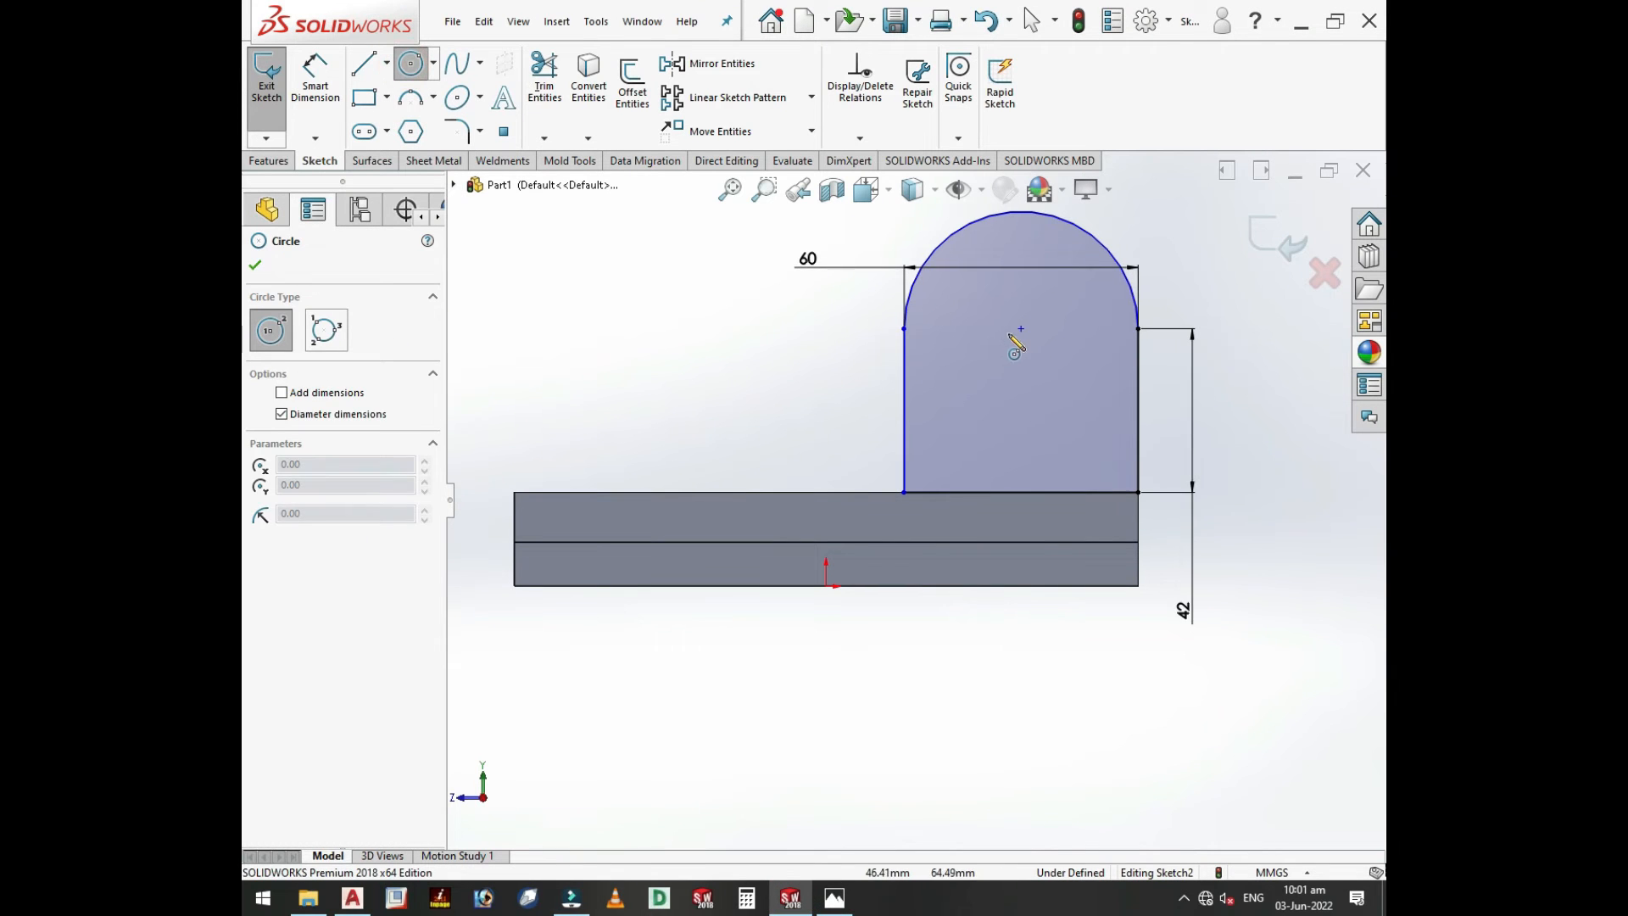
{"action": "key", "text": "Escape"}
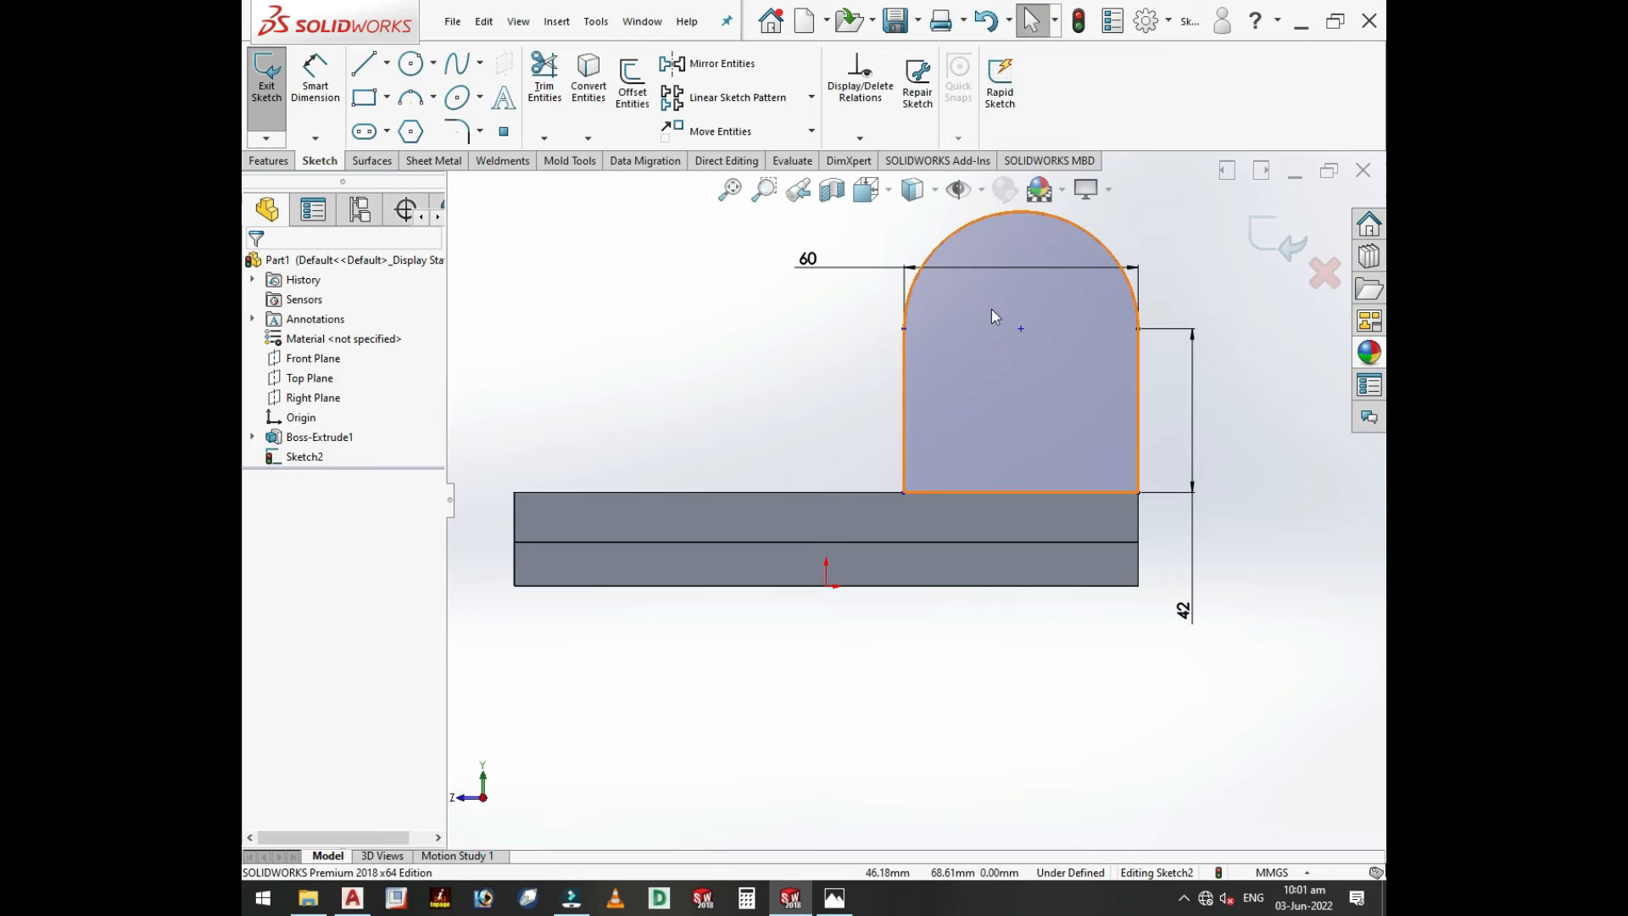
{"action": "left_click", "coordinate": [410, 63]}
{"action": "left_click", "coordinate": [1021, 330]}
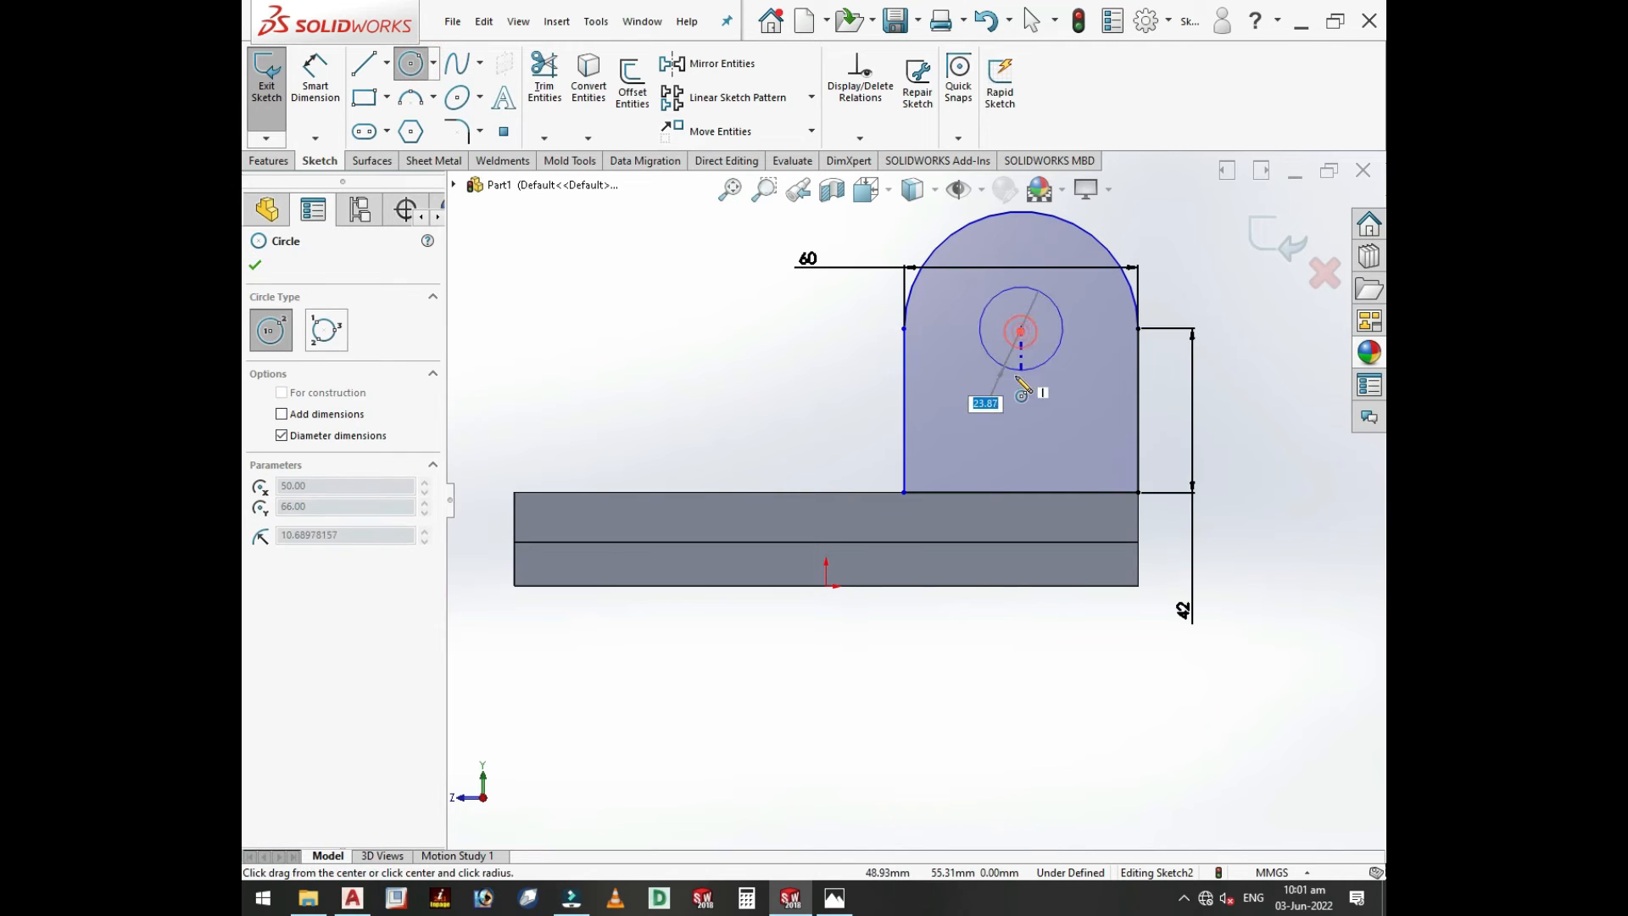
{"action": "left_click", "coordinate": [1043, 373]}
- Dimension the bore circle's diameter as 30 mm and exit the upright's sketch
{"action": "left_click", "coordinate": [315, 80]}
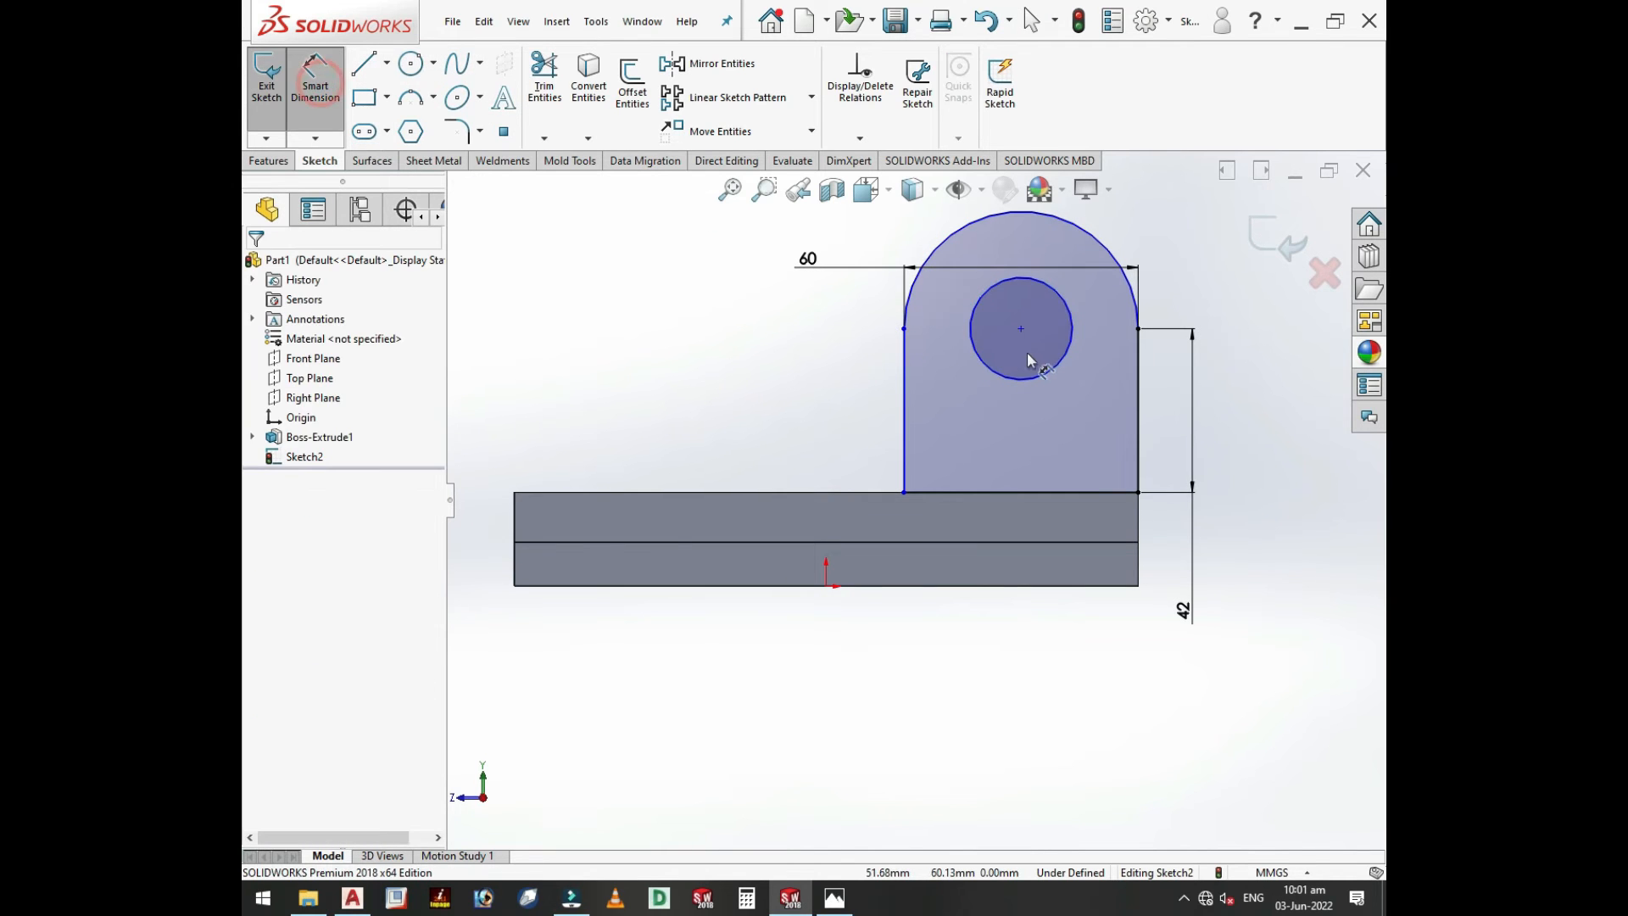
{"action": "left_click", "coordinate": [975, 363]}
{"action": "left_click", "coordinate": [819, 372]}
{"action": "type", "text": "30"}
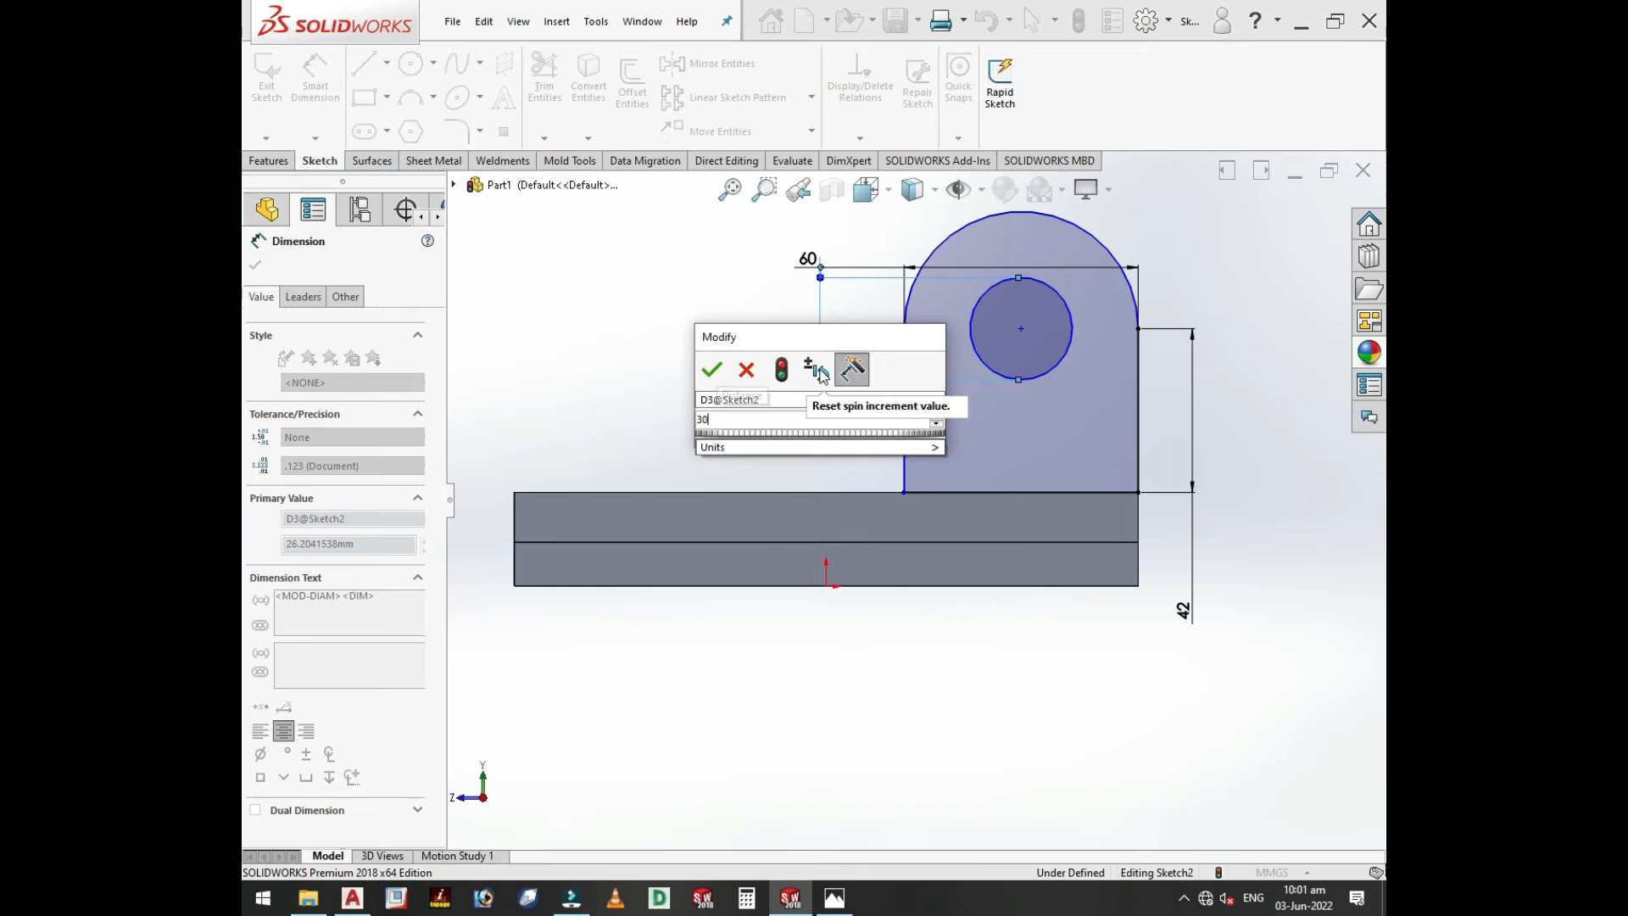
{"action": "key", "text": "Return"}
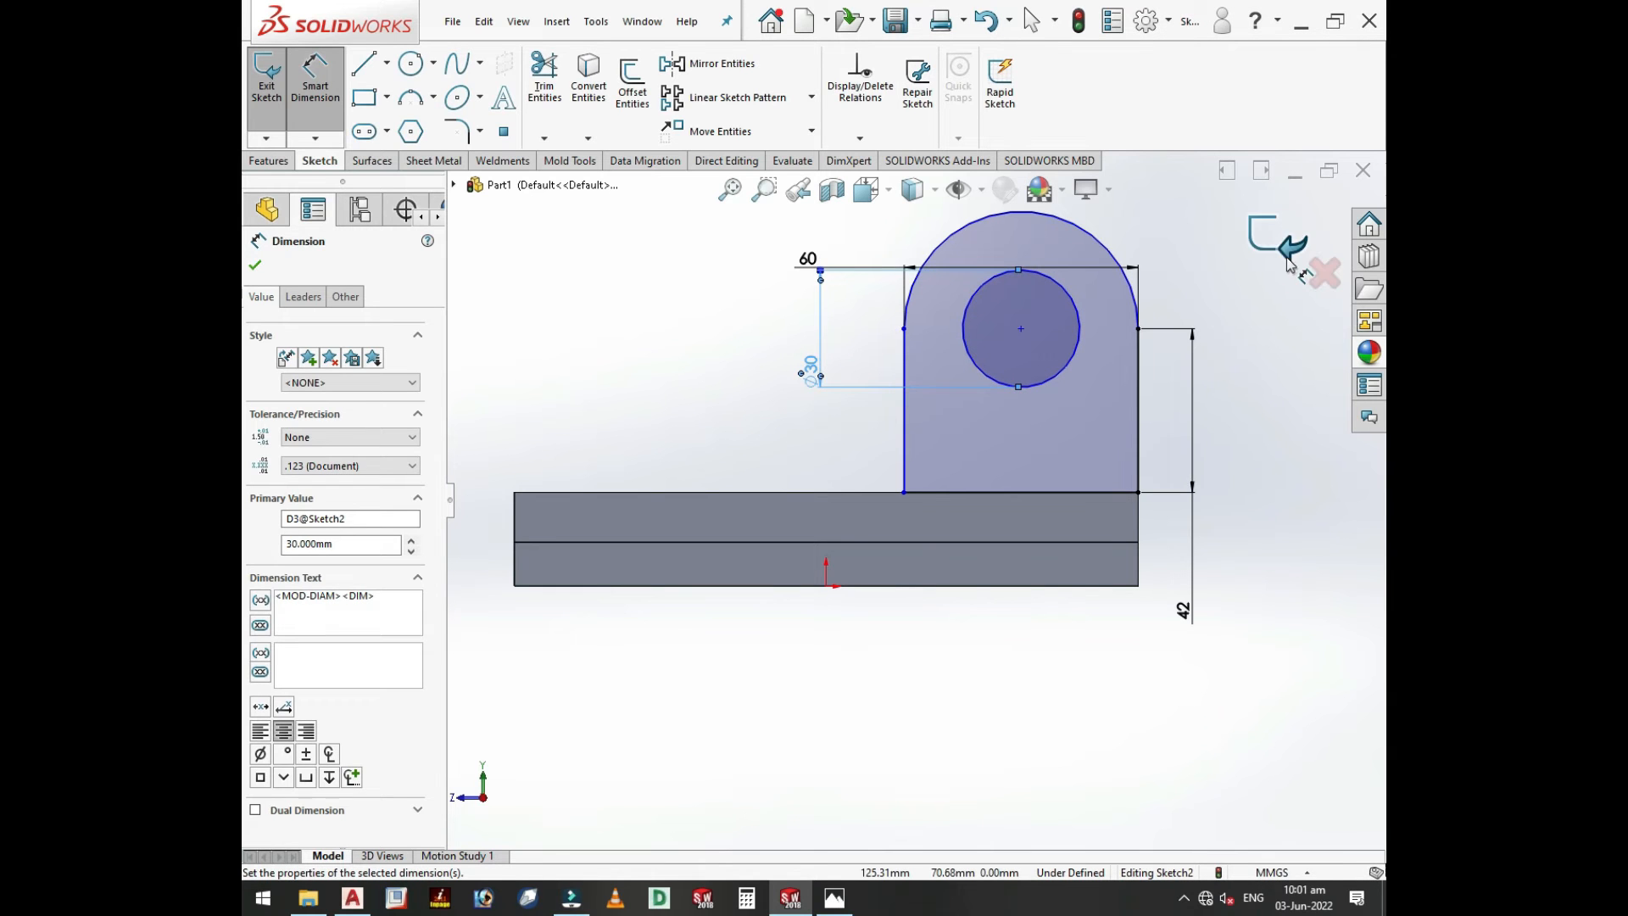
{"action": "left_click", "coordinate": [1278, 238]}
- Extrude the upright sketch in the reversed direction, up to the surface on the opposite side of the base's raised section
{"action": "middle_click_drag", "start_coordinate": [939, 488], "coordinate": [1127, 570]}
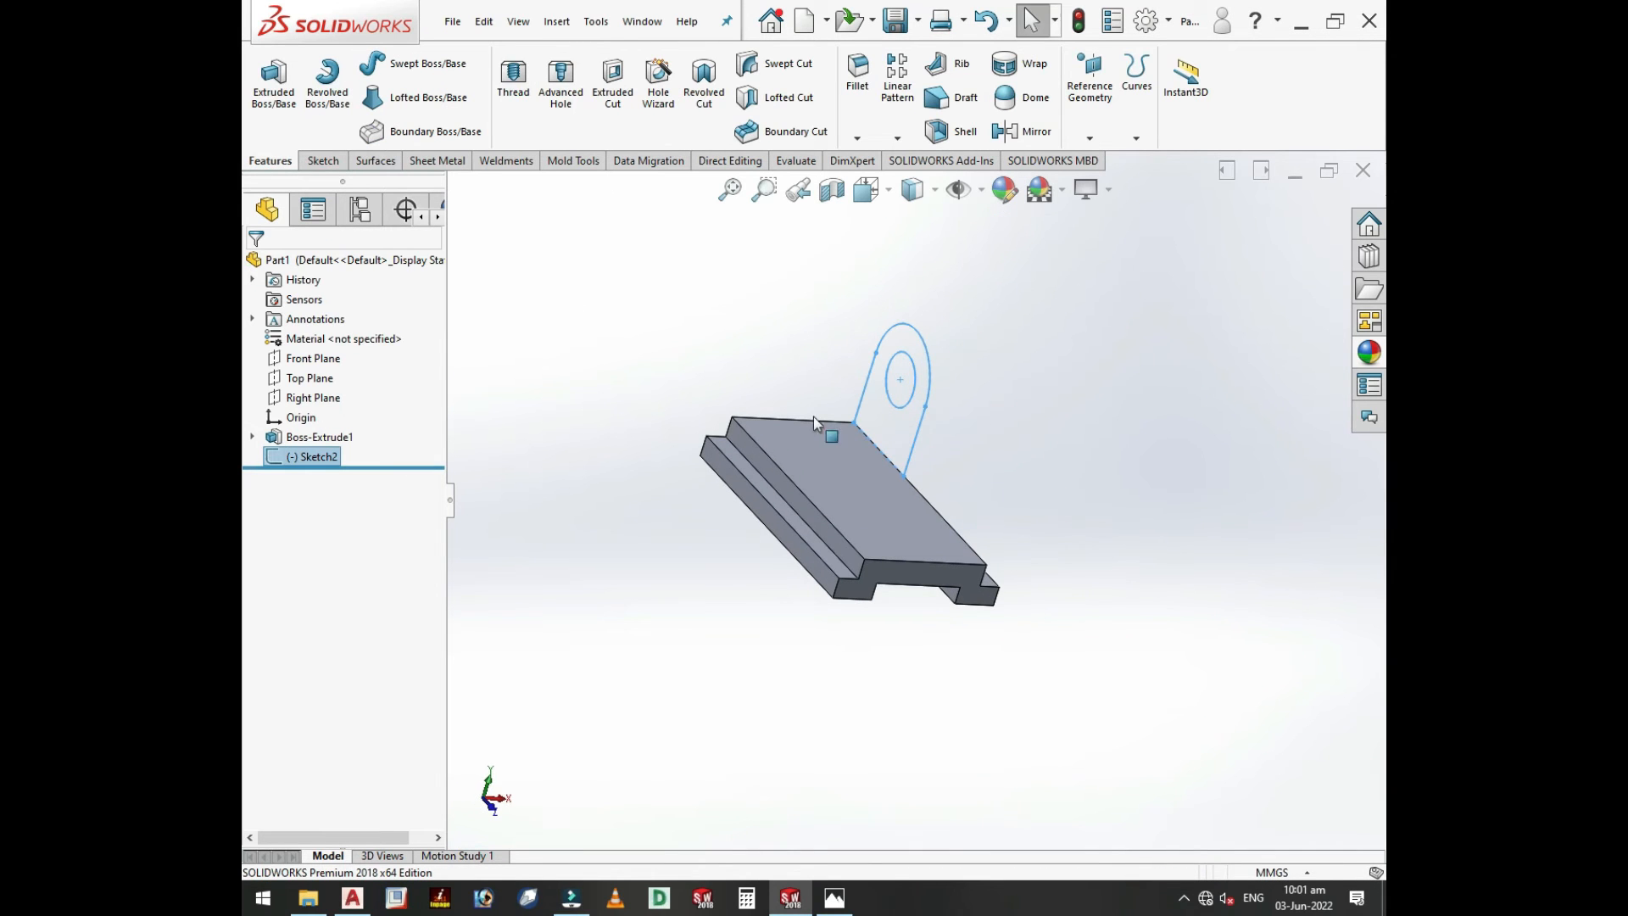
{"action": "left_click", "coordinate": [273, 85]}
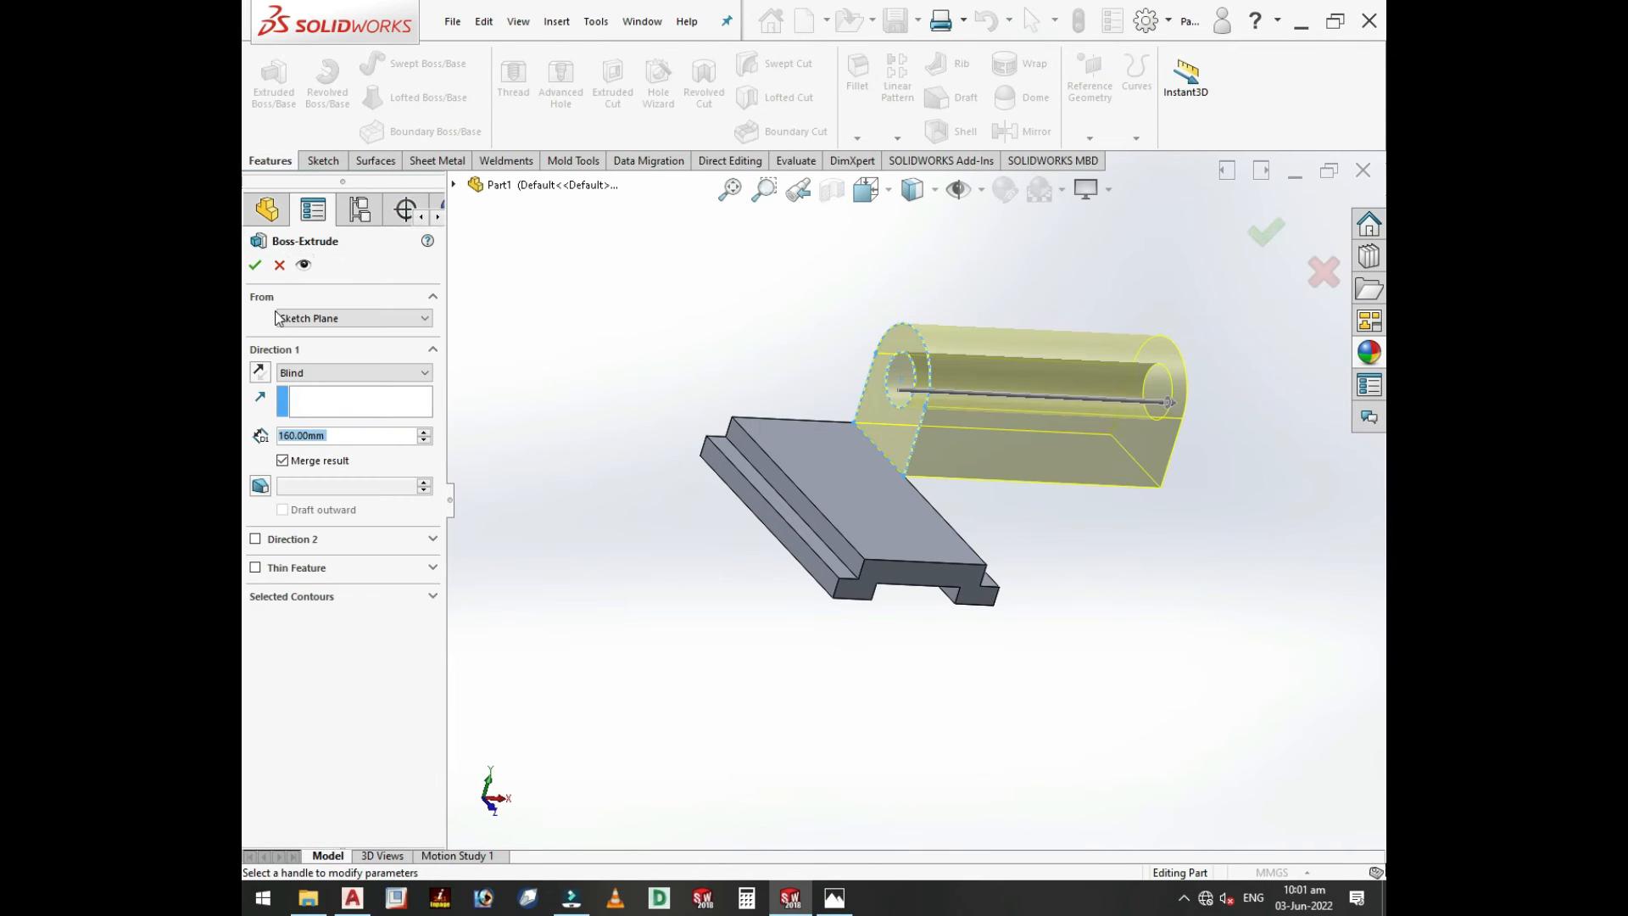
{"action": "left_click", "coordinate": [260, 377]}
{"action": "left_click", "coordinate": [348, 373]}
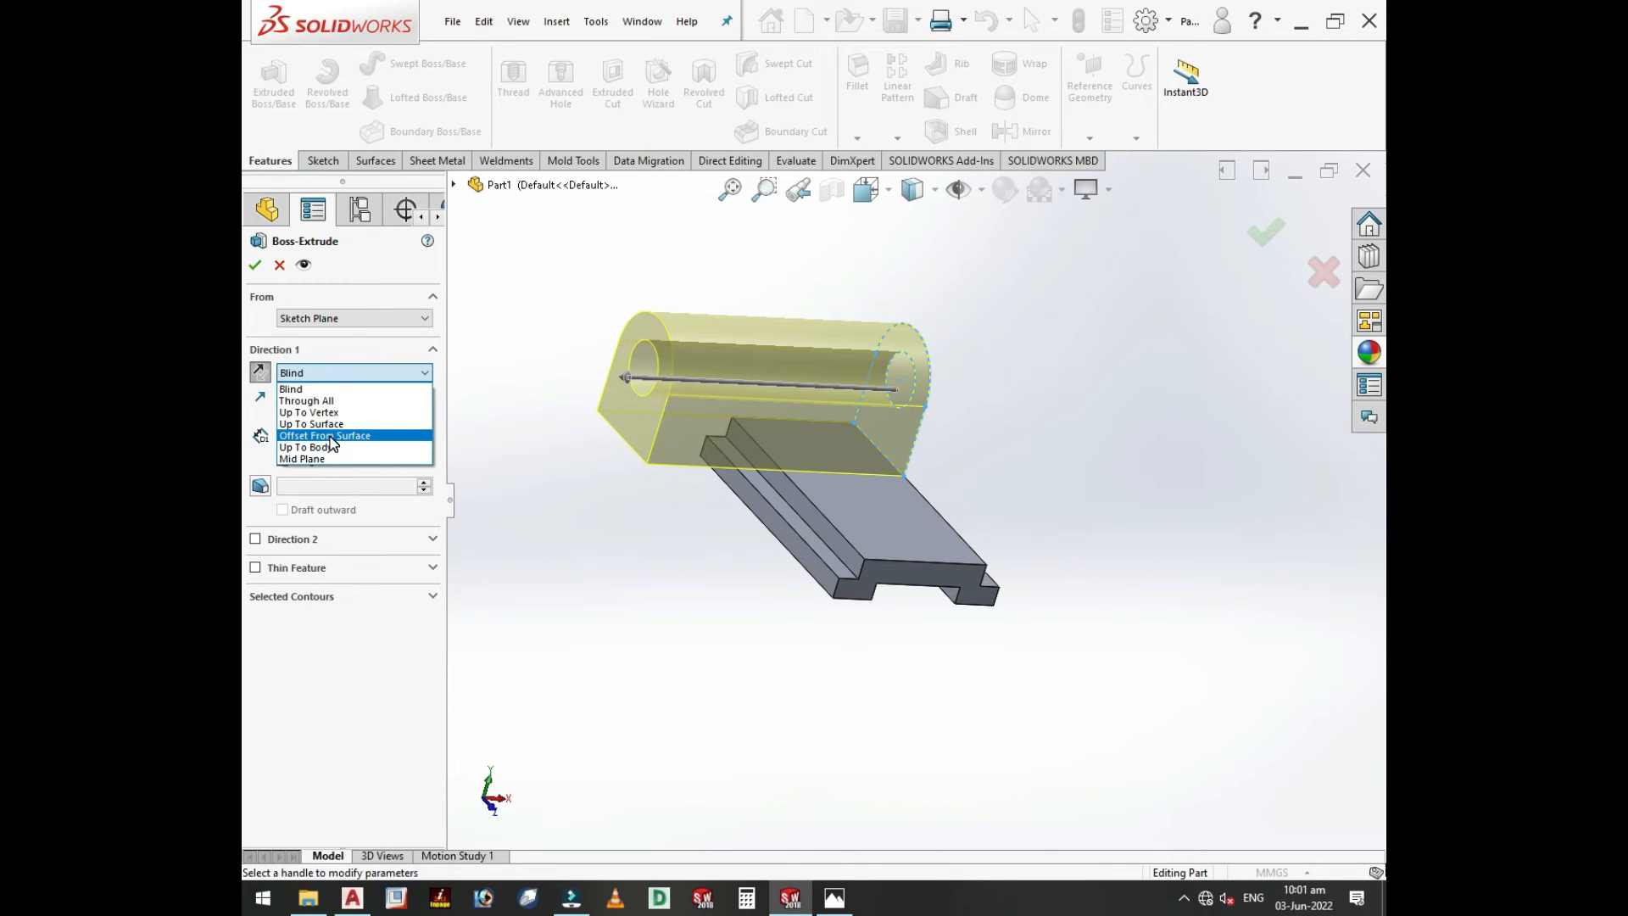
{"action": "left_click", "coordinate": [311, 424]}
{"action": "left_click", "coordinate": [769, 477]}
{"action": "middle_click_drag", "start_coordinate": [842, 458], "coordinate": [644, 449]}
{"action": "left_click", "coordinate": [260, 265]}
{"action": "middle_click_drag", "start_coordinate": [935, 448], "coordinate": [984, 475]}
{"action": "left_click", "coordinate": [1107, 613]}
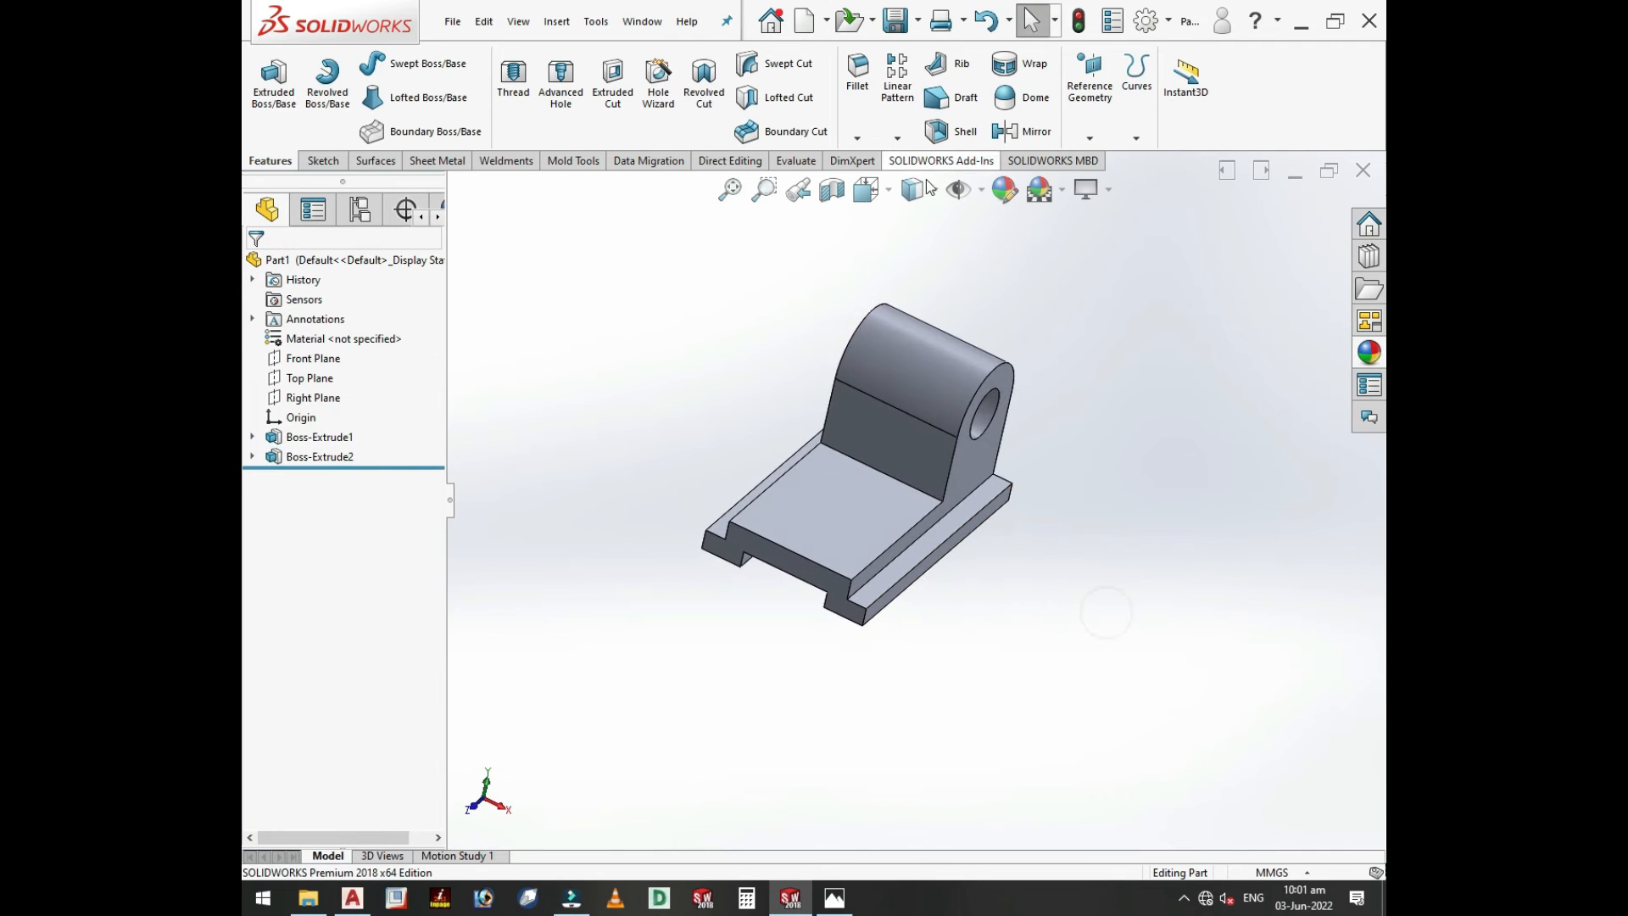
- Show the reference planes in the model and consult the reference drawing 3D - 1.jpg in Photos for the rib
{"action": "left_click", "coordinate": [981, 192]}
{"action": "left_click", "coordinate": [999, 233]}
{"action": "middle_click_drag", "start_coordinate": [1078, 349], "coordinate": [1089, 420]}
{"action": "left_click", "coordinate": [1167, 500]}
{"action": "middle_click_drag", "start_coordinate": [1051, 512], "coordinate": [1004, 507]}
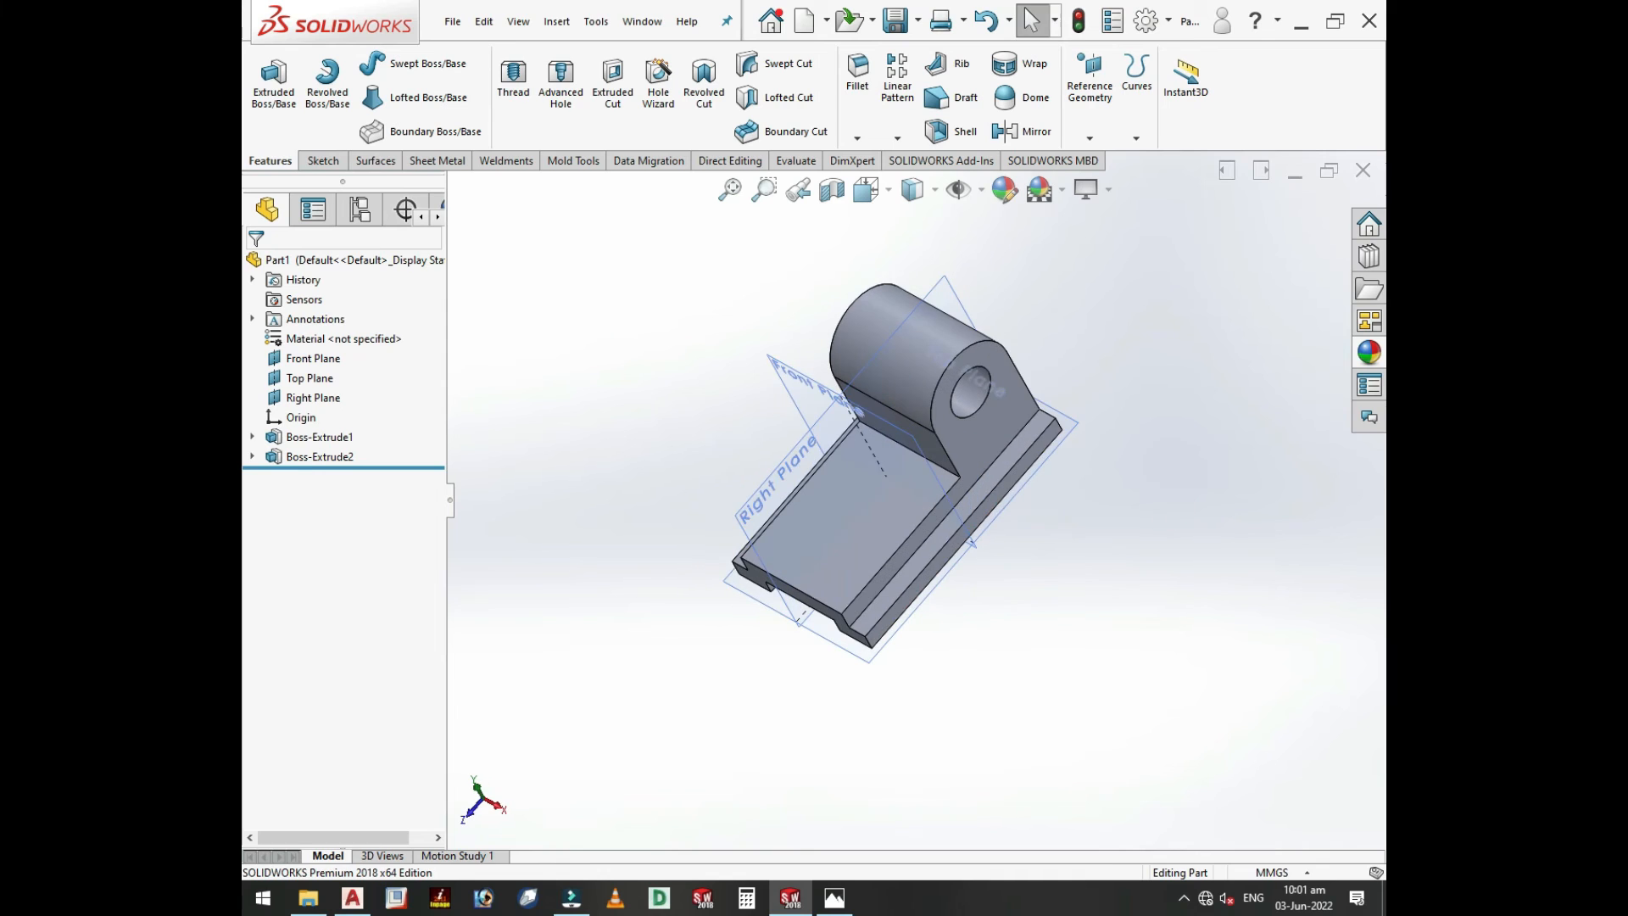
{"action": "left_click", "coordinate": [833, 906]}
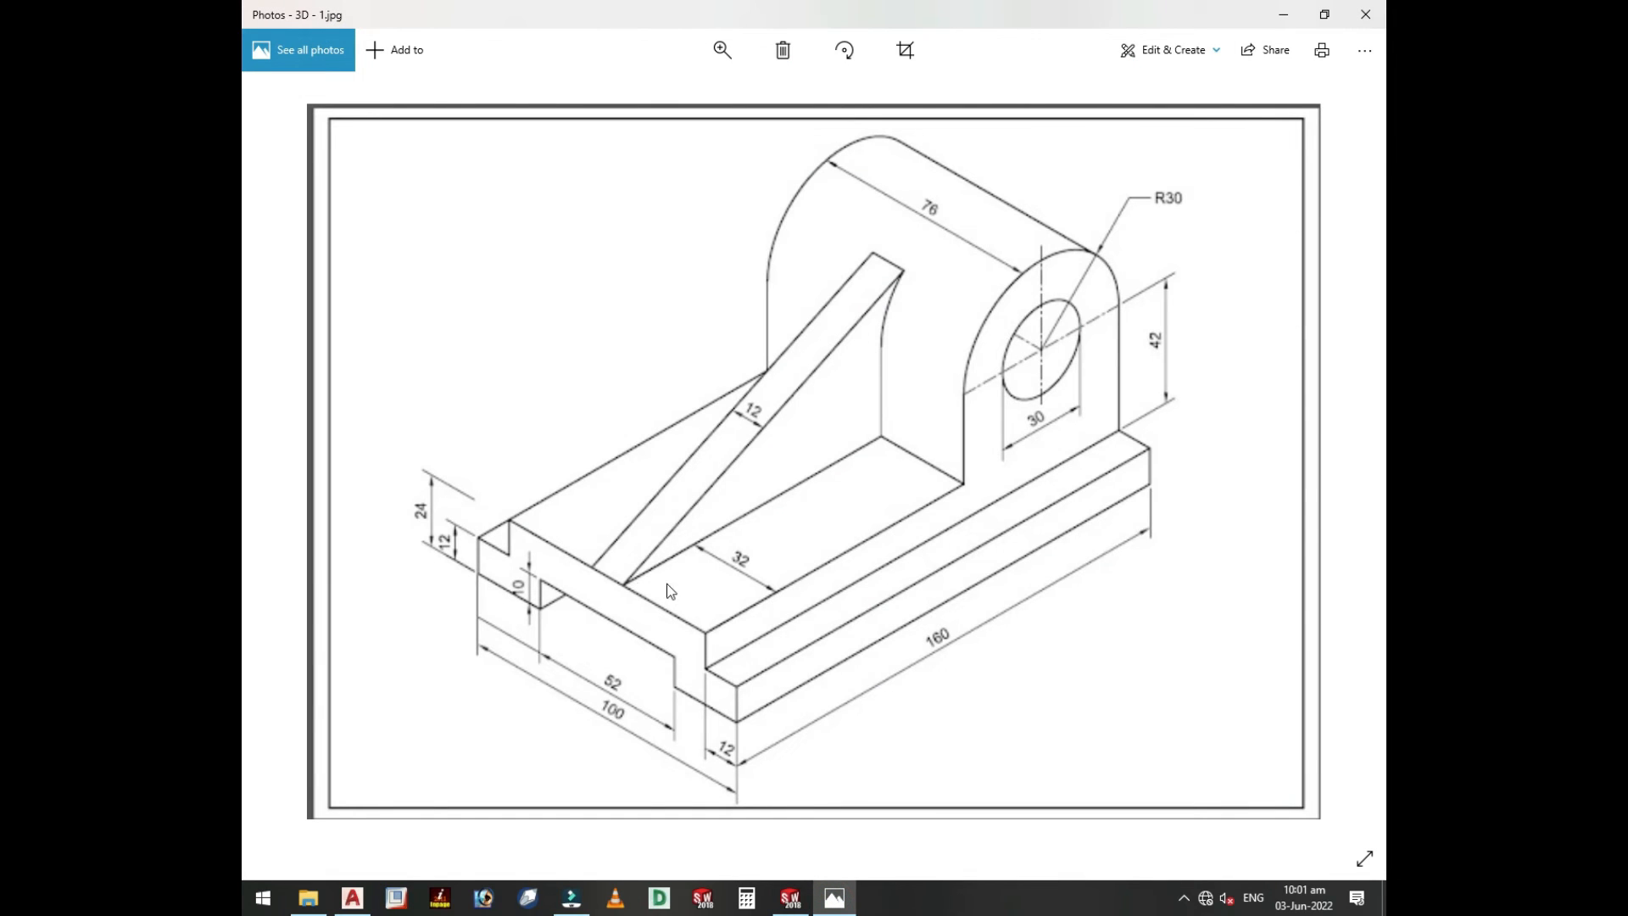
{"action": "left_click", "coordinate": [789, 901]}
{"action": "middle_click_drag", "start_coordinate": [1102, 668], "coordinate": [1100, 664]}
- In a sketch on the Right Plane, draw a line about 132 mm long from the upright's rounded top to the base's far upper corner
{"action": "left_click", "coordinate": [759, 471]}
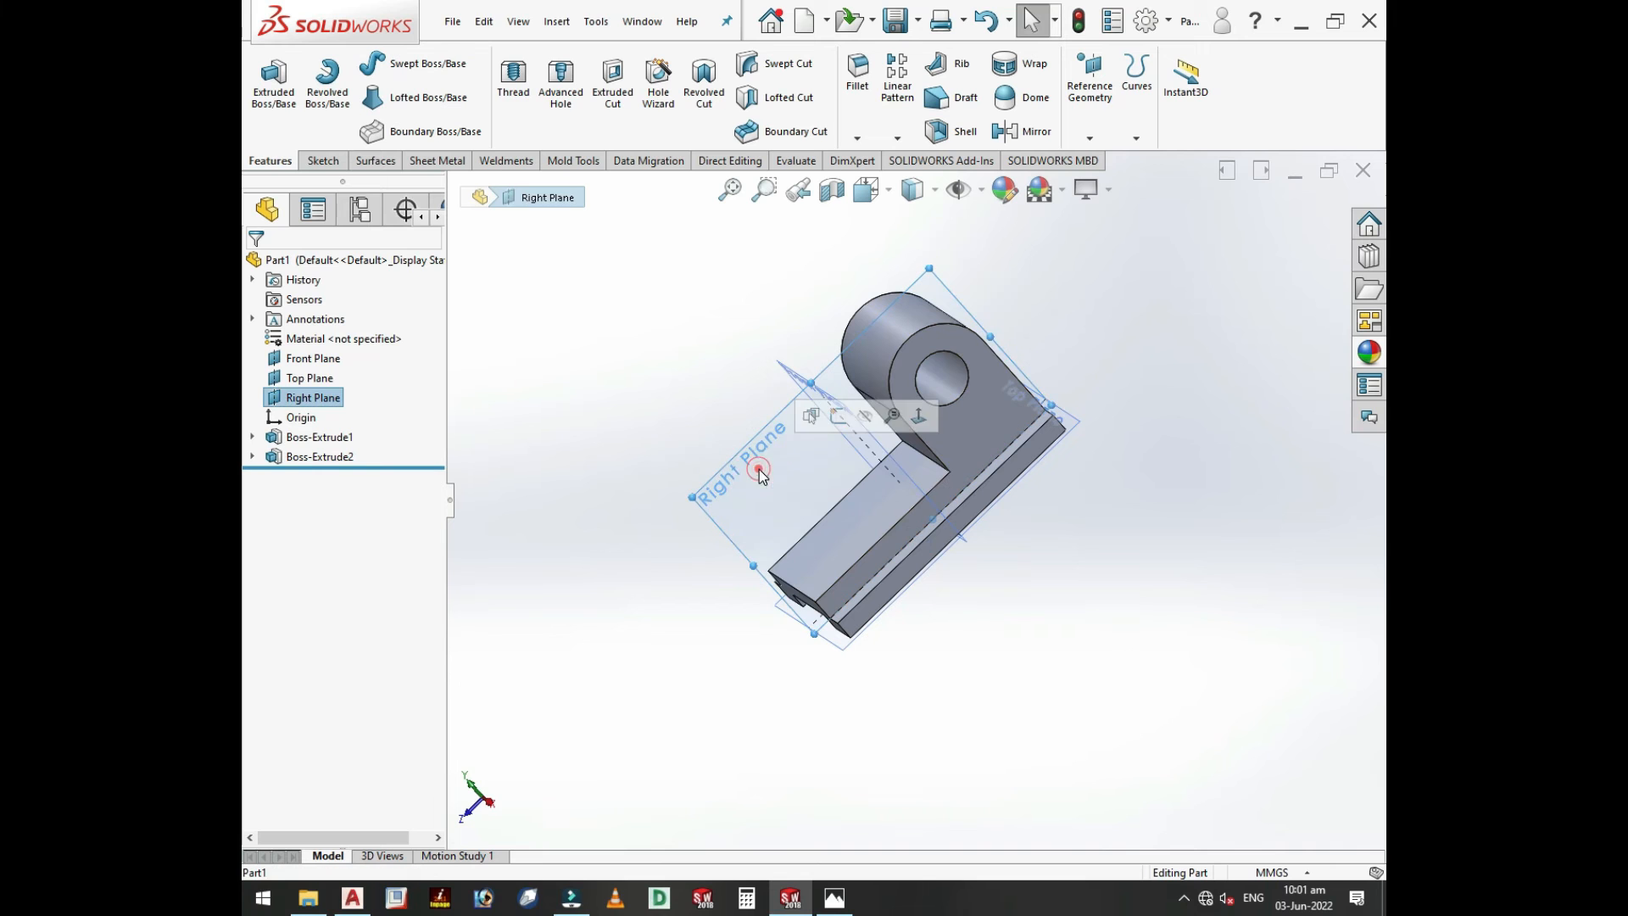
{"action": "left_click", "coordinate": [839, 415]}
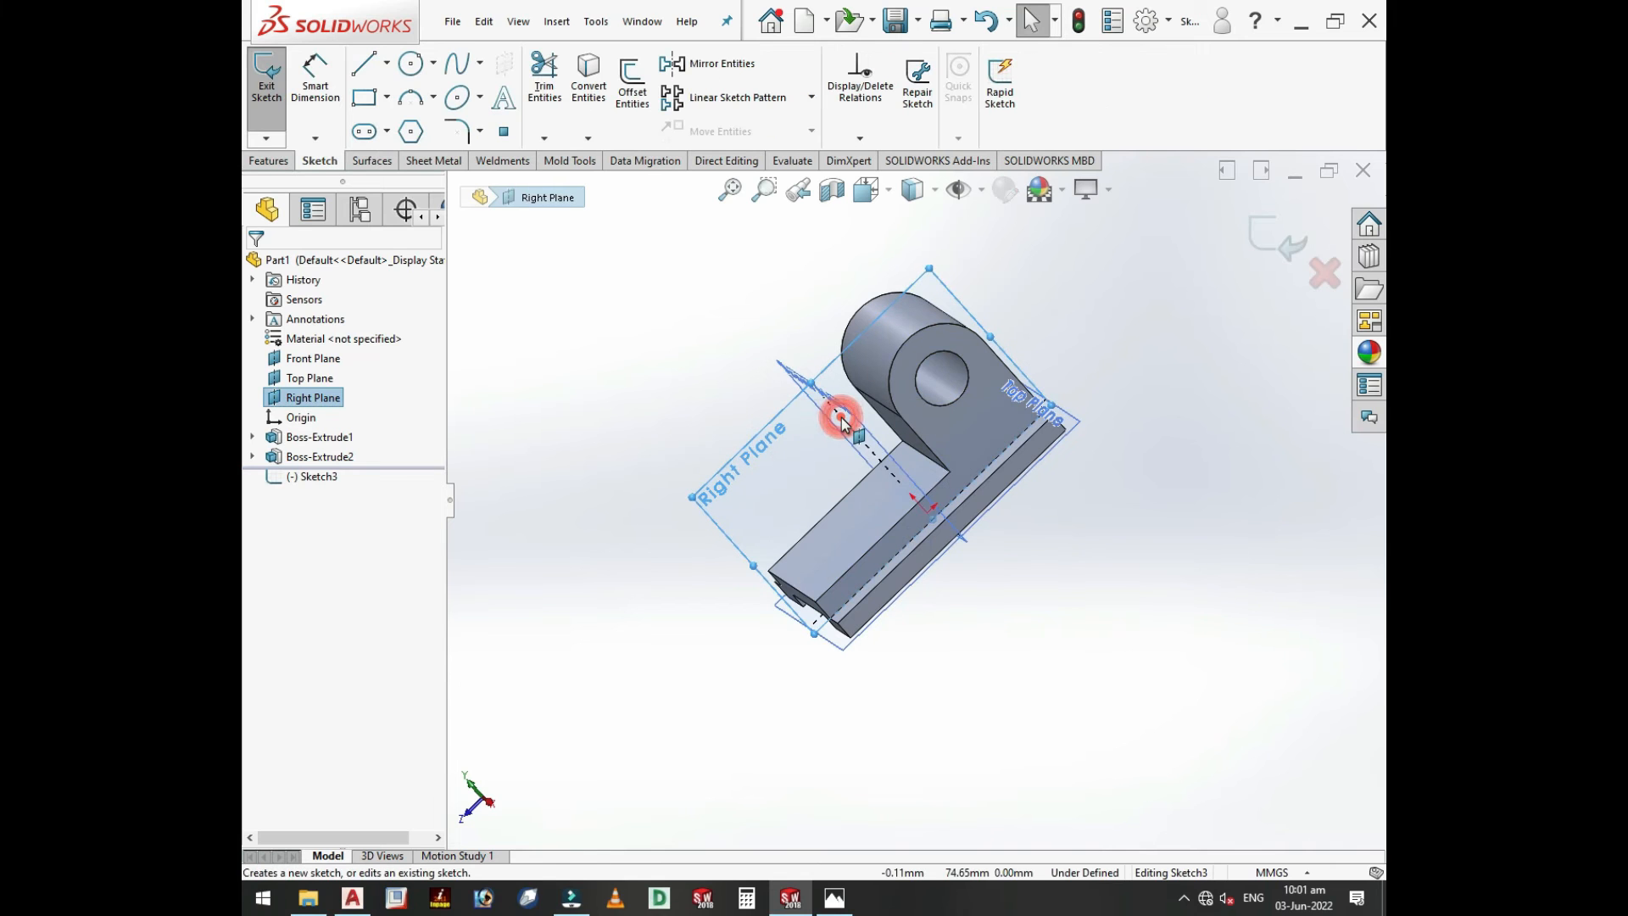
{"action": "left_click", "coordinate": [888, 192]}
{"action": "left_click", "coordinate": [1013, 331]}
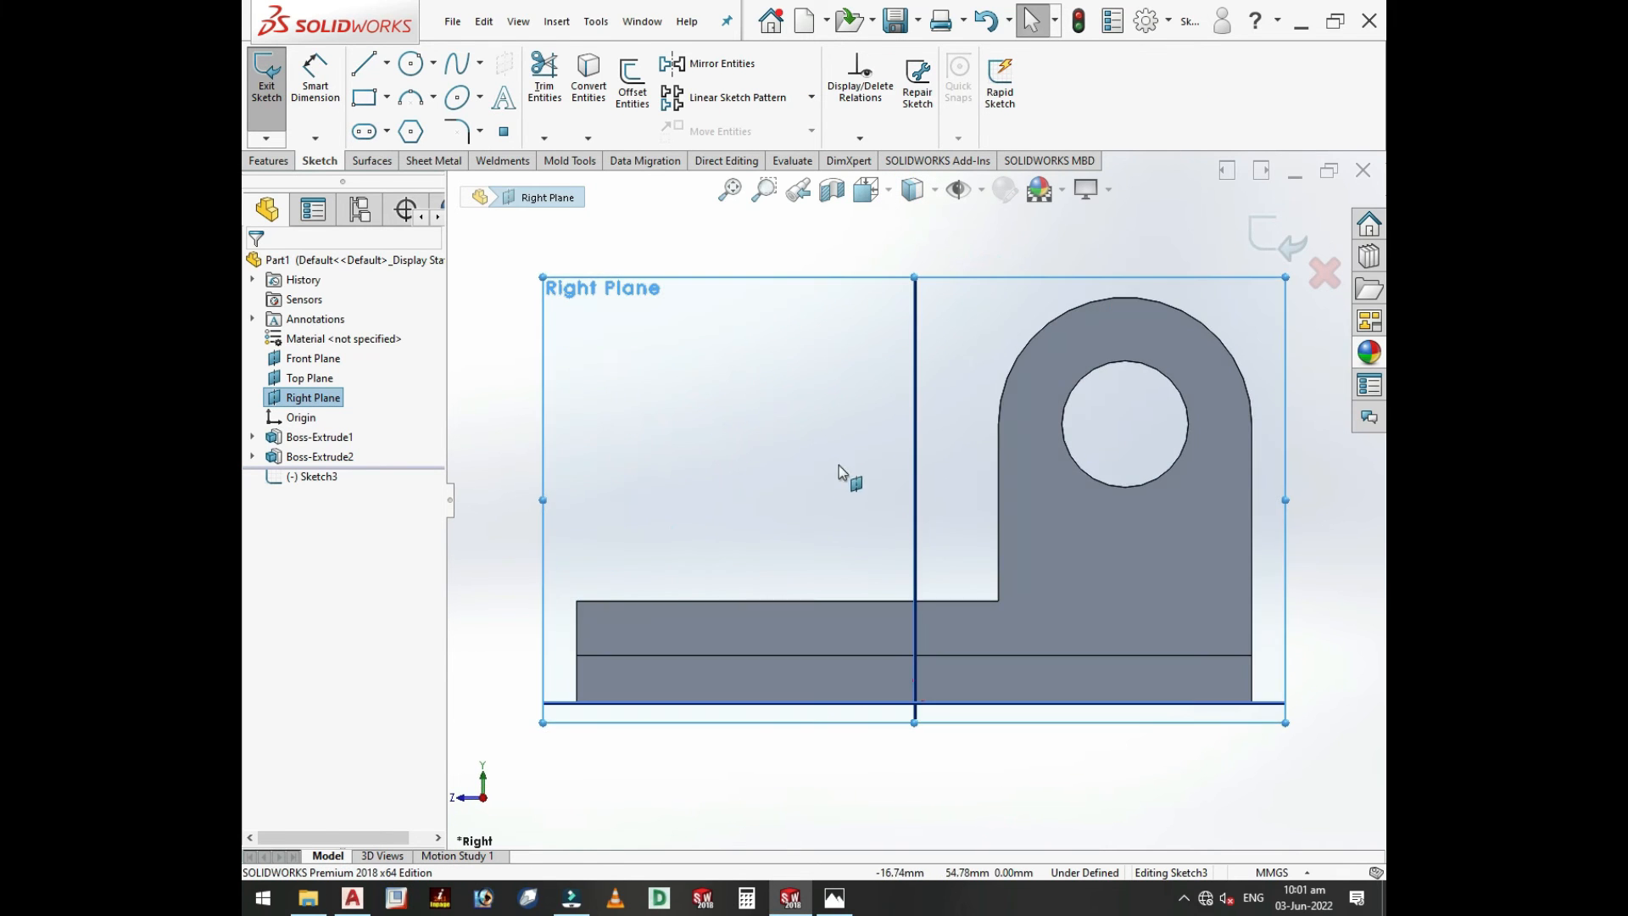
{"action": "scroll", "coordinate": [789, 428], "scroll_direction": "up", "scroll_amount": 4}
{"action": "left_click", "coordinate": [816, 333]}
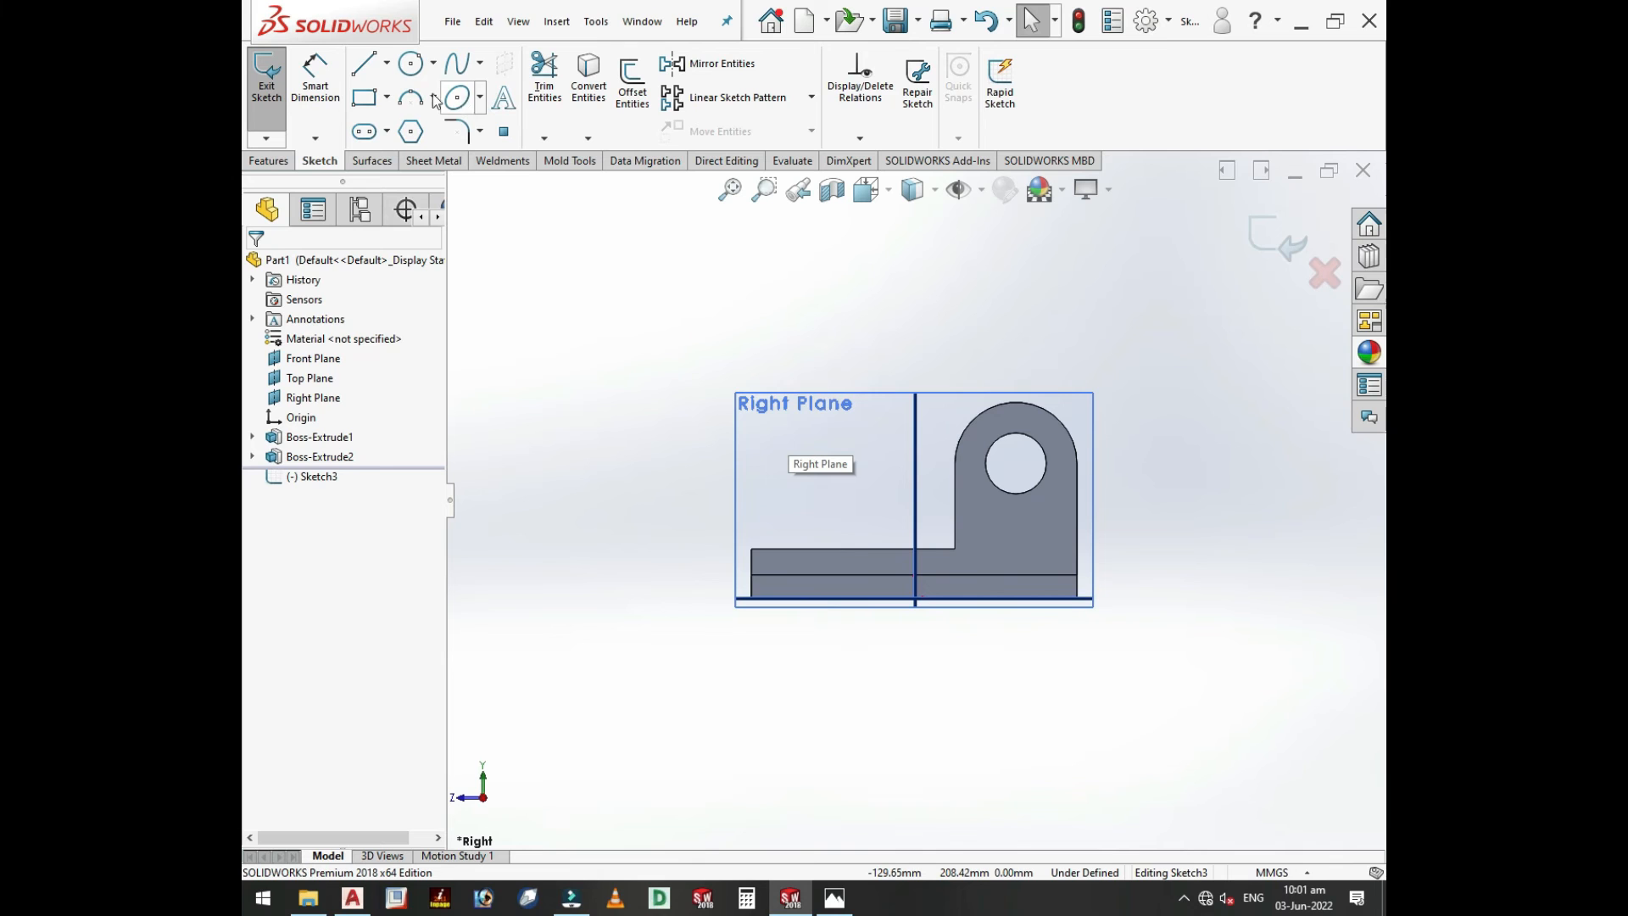
{"action": "left_click", "coordinate": [361, 68]}
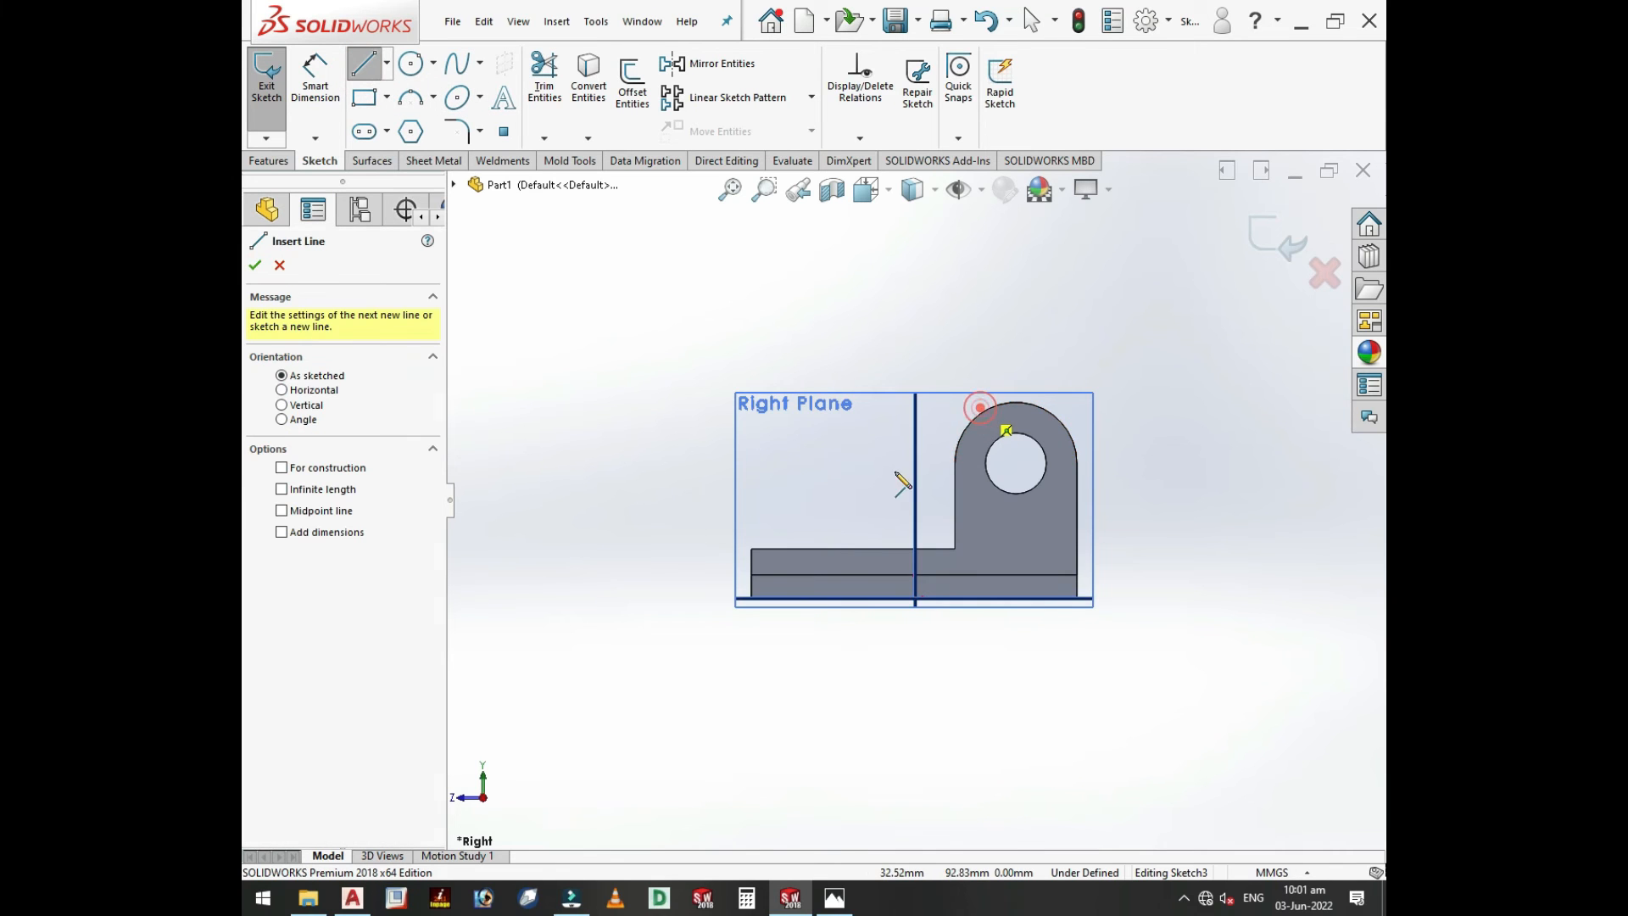
{"action": "left_click", "coordinate": [982, 412]}
{"action": "left_click", "coordinate": [752, 548]}
{"action": "key", "text": "Escape"}
{"action": "left_click", "coordinate": [616, 450]}
- Add a tangent relation between the sloping line and the arc edge of the upright's rounded top
{"action": "left_click", "coordinate": [942, 439]}
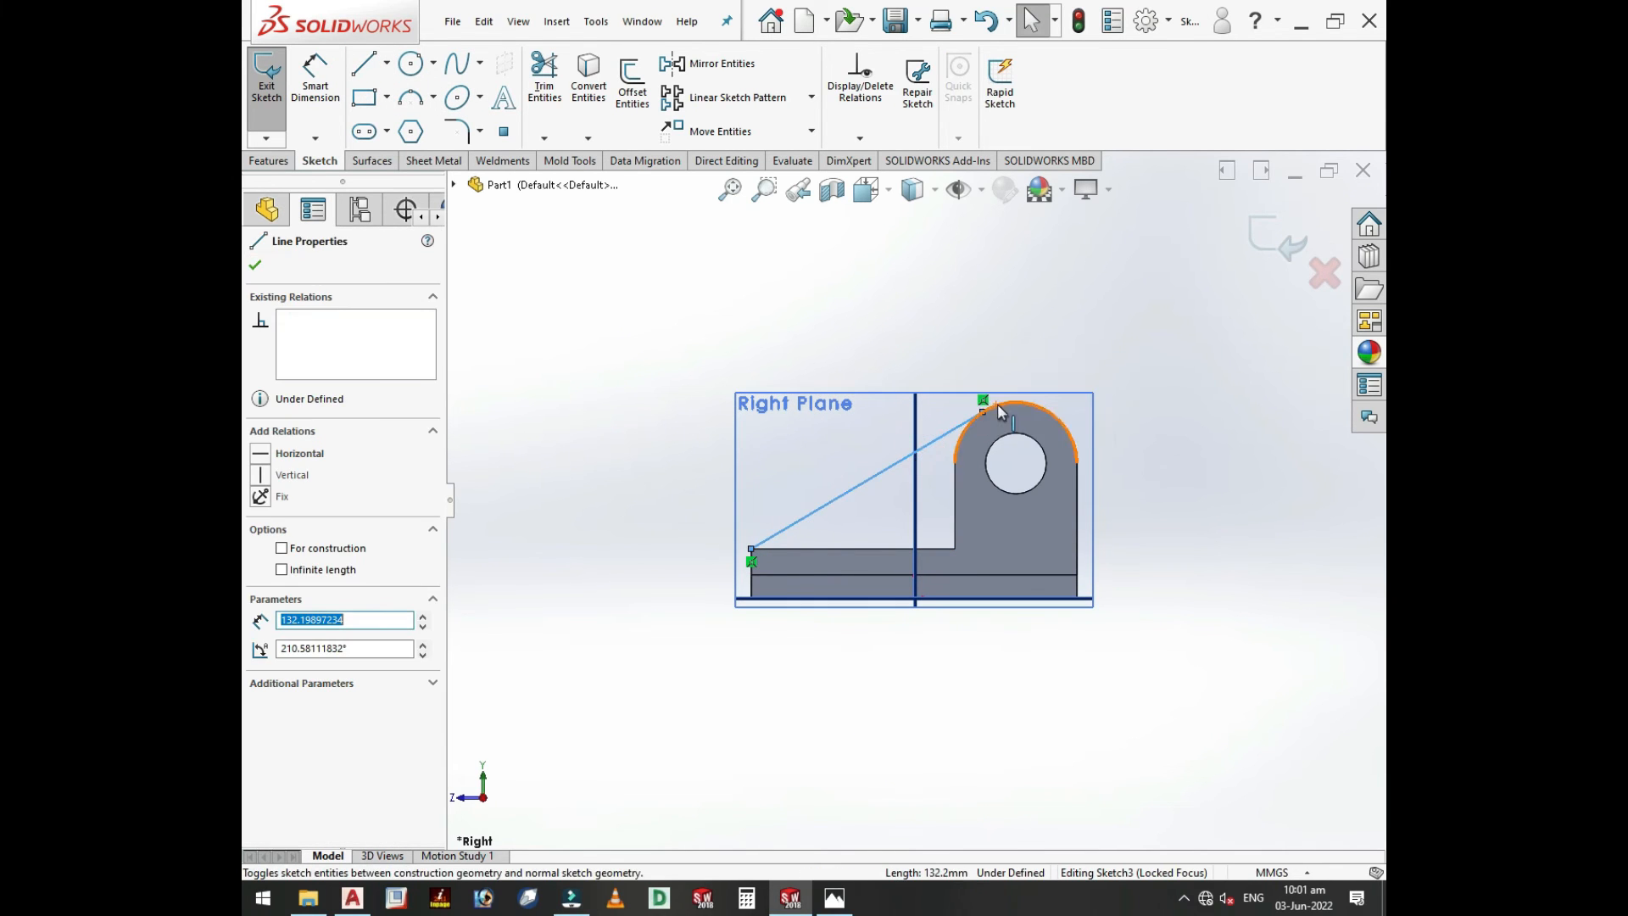
{"action": "left_click", "coordinate": [989, 407], "text": "ctrl"}
{"action": "left_click", "coordinate": [1045, 329]}
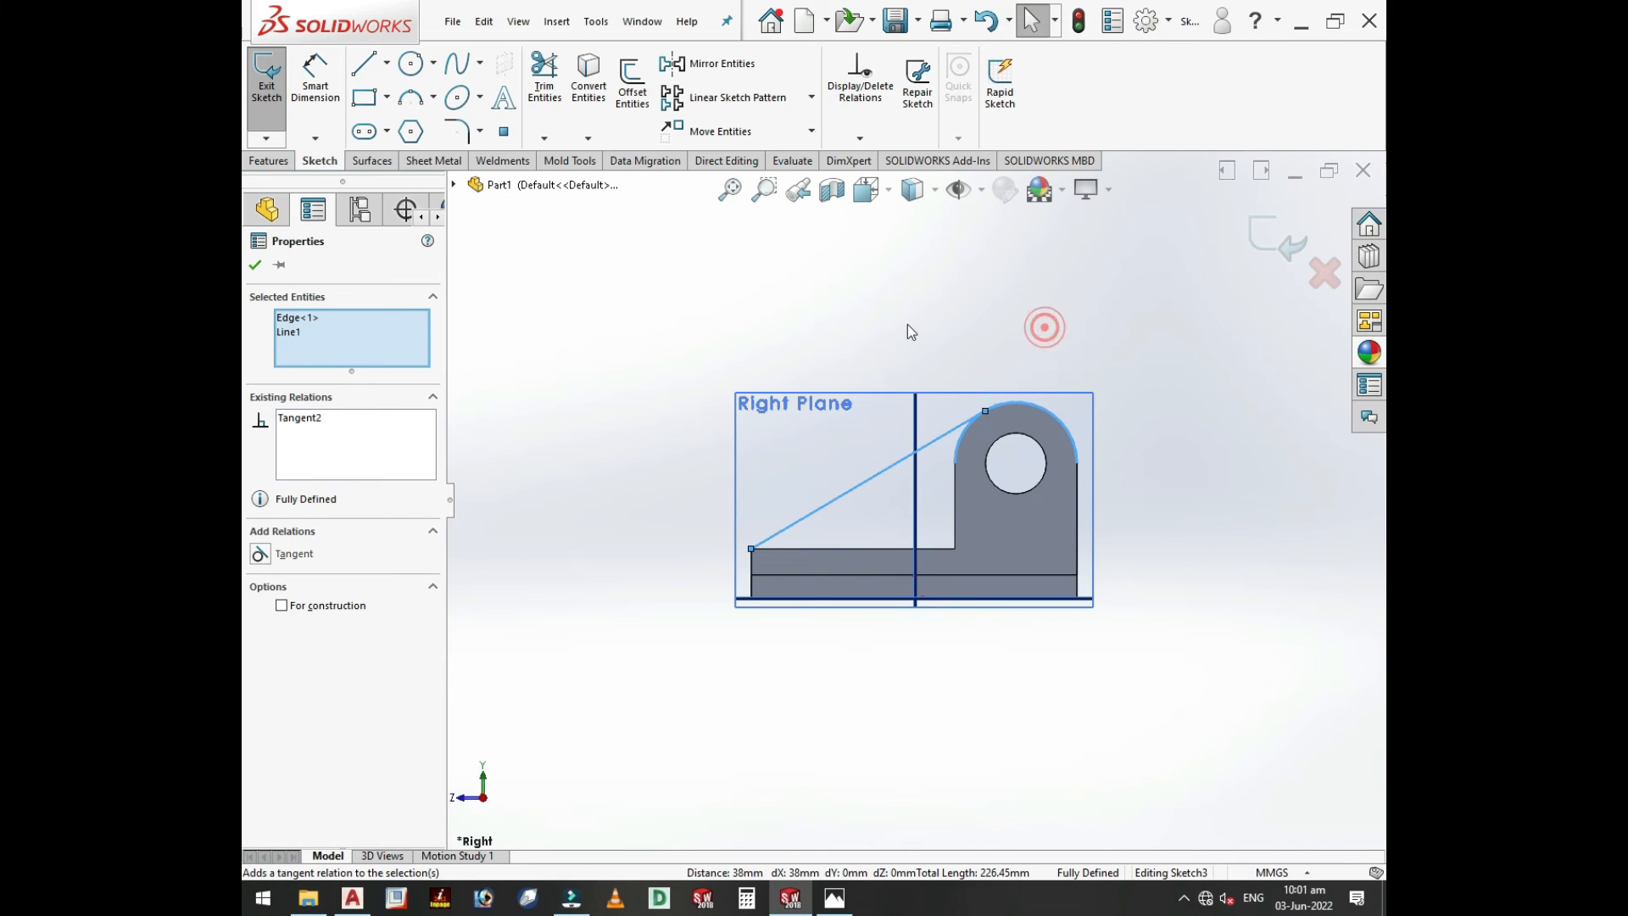
{"action": "left_click", "coordinate": [906, 331]}
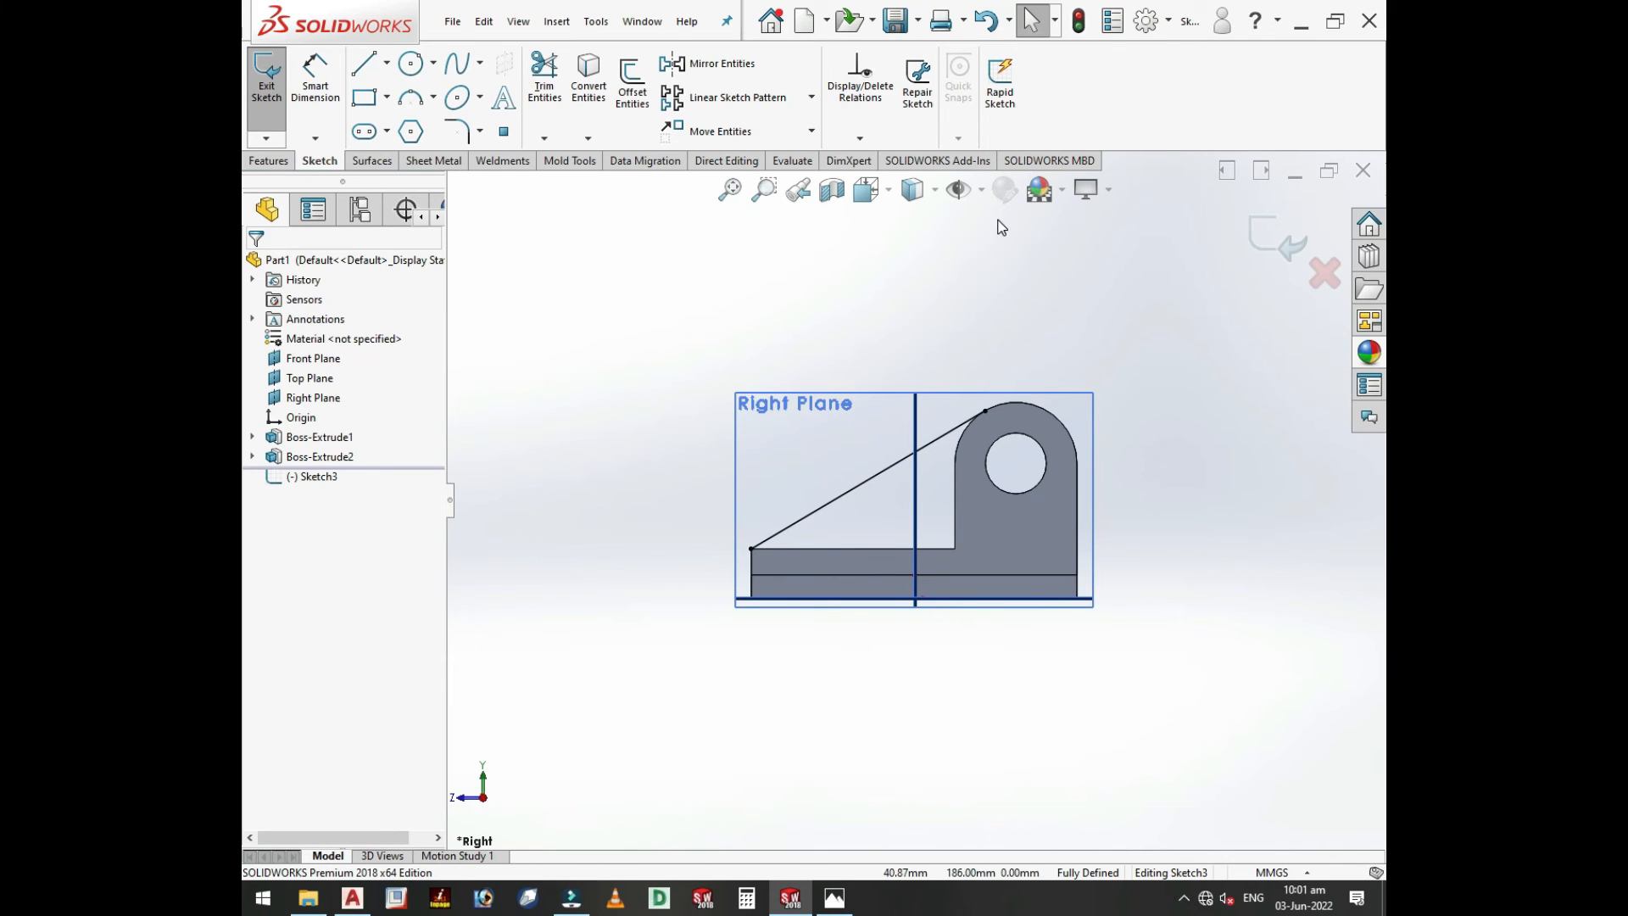
{"action": "left_click", "coordinate": [860, 137]}
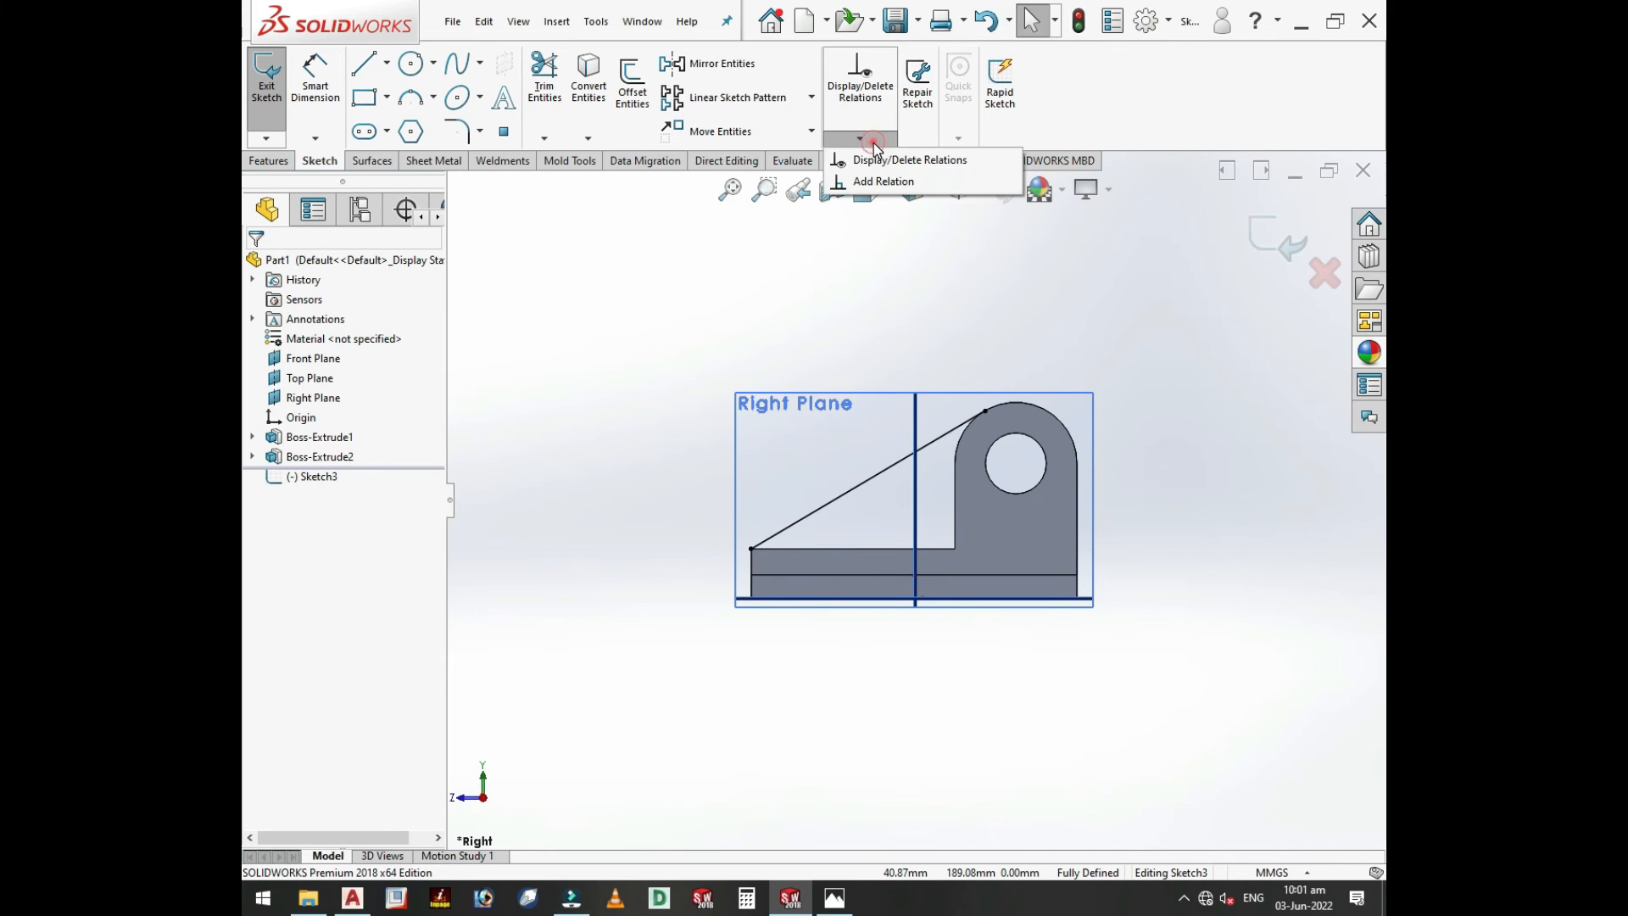
{"action": "left_click", "coordinate": [865, 253]}
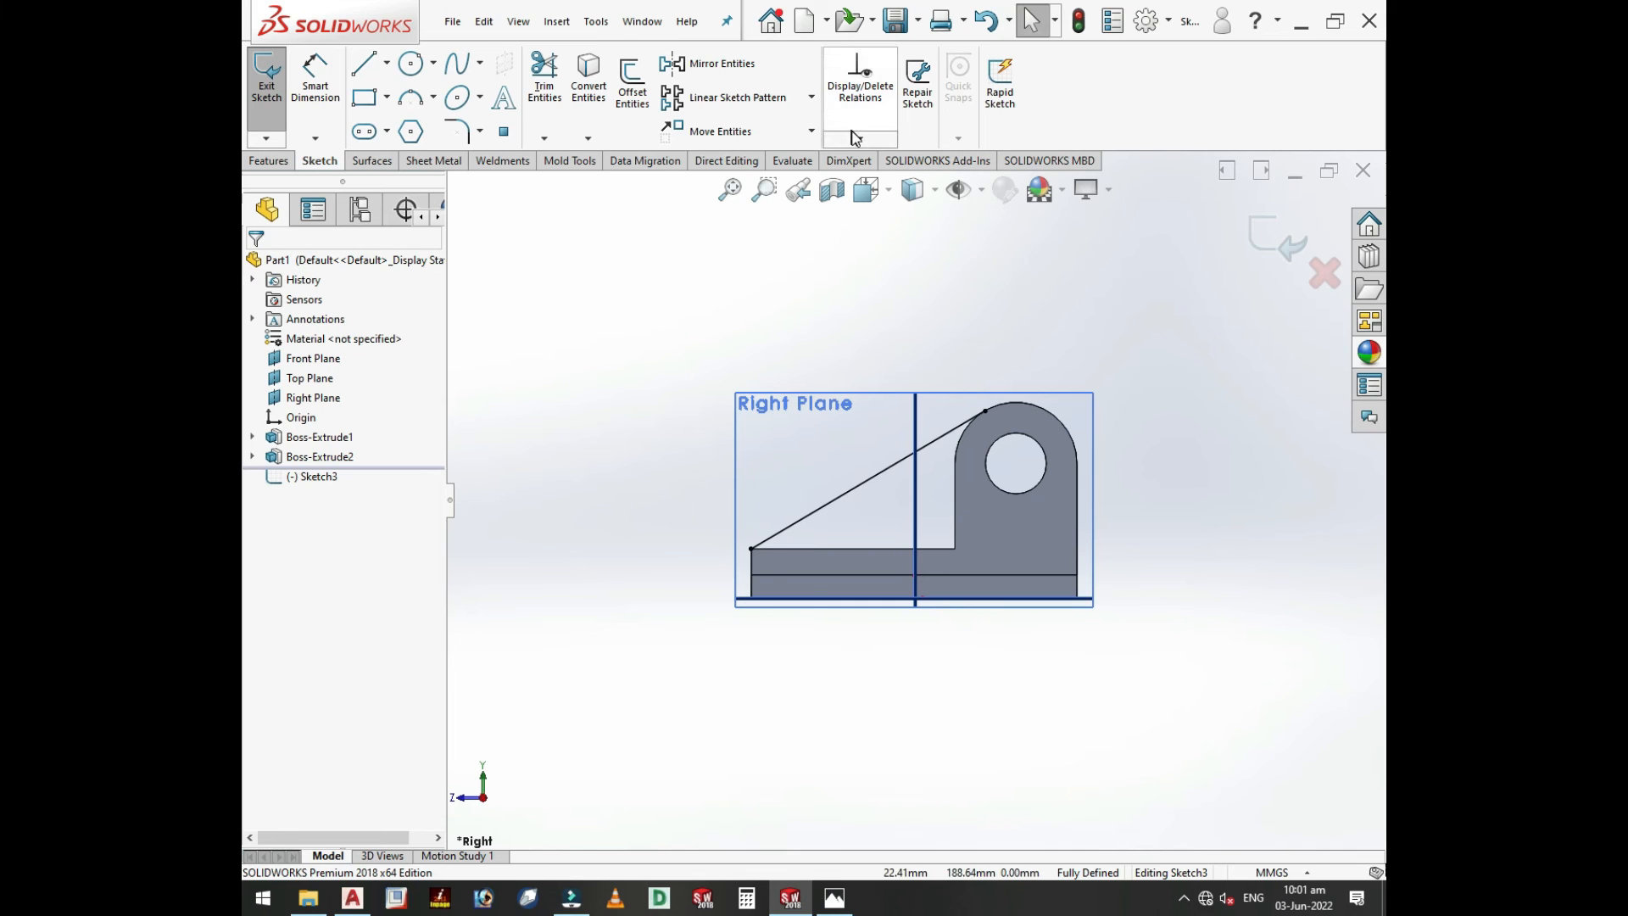
{"action": "left_click", "coordinate": [737, 310]}
- Exit the sketch and create a 12 mm thick rib from the sloping line, both sides, with the material side flipped, checking the thickness in Photos
{"action": "left_click", "coordinate": [1276, 240]}
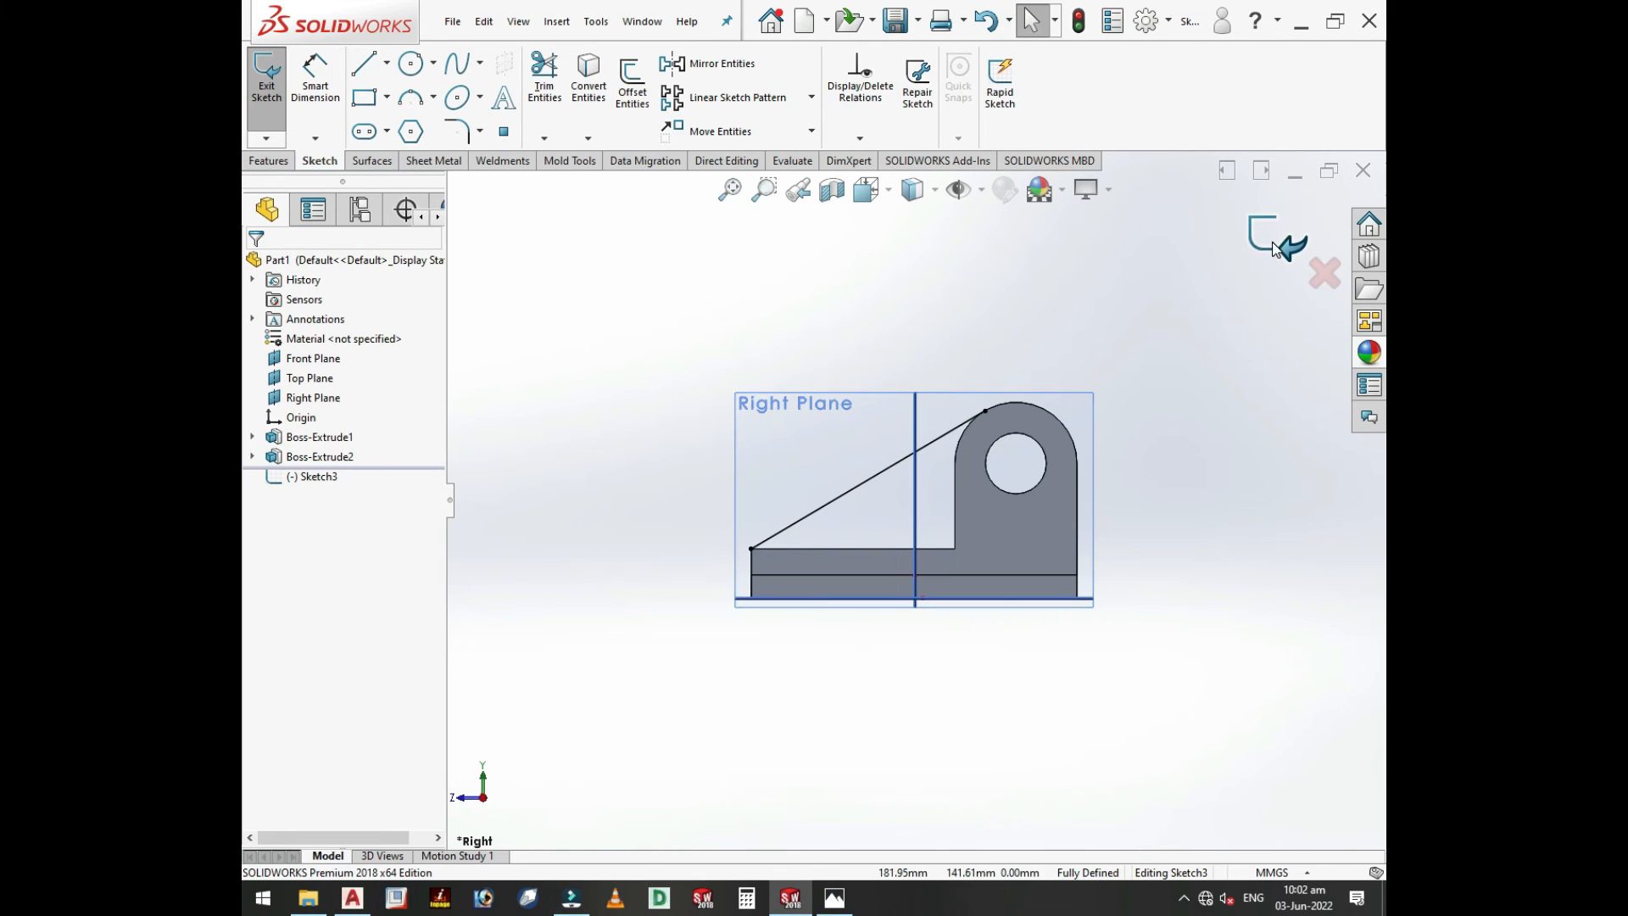
{"action": "middle_click_drag", "start_coordinate": [1035, 464], "coordinate": [1185, 543]}
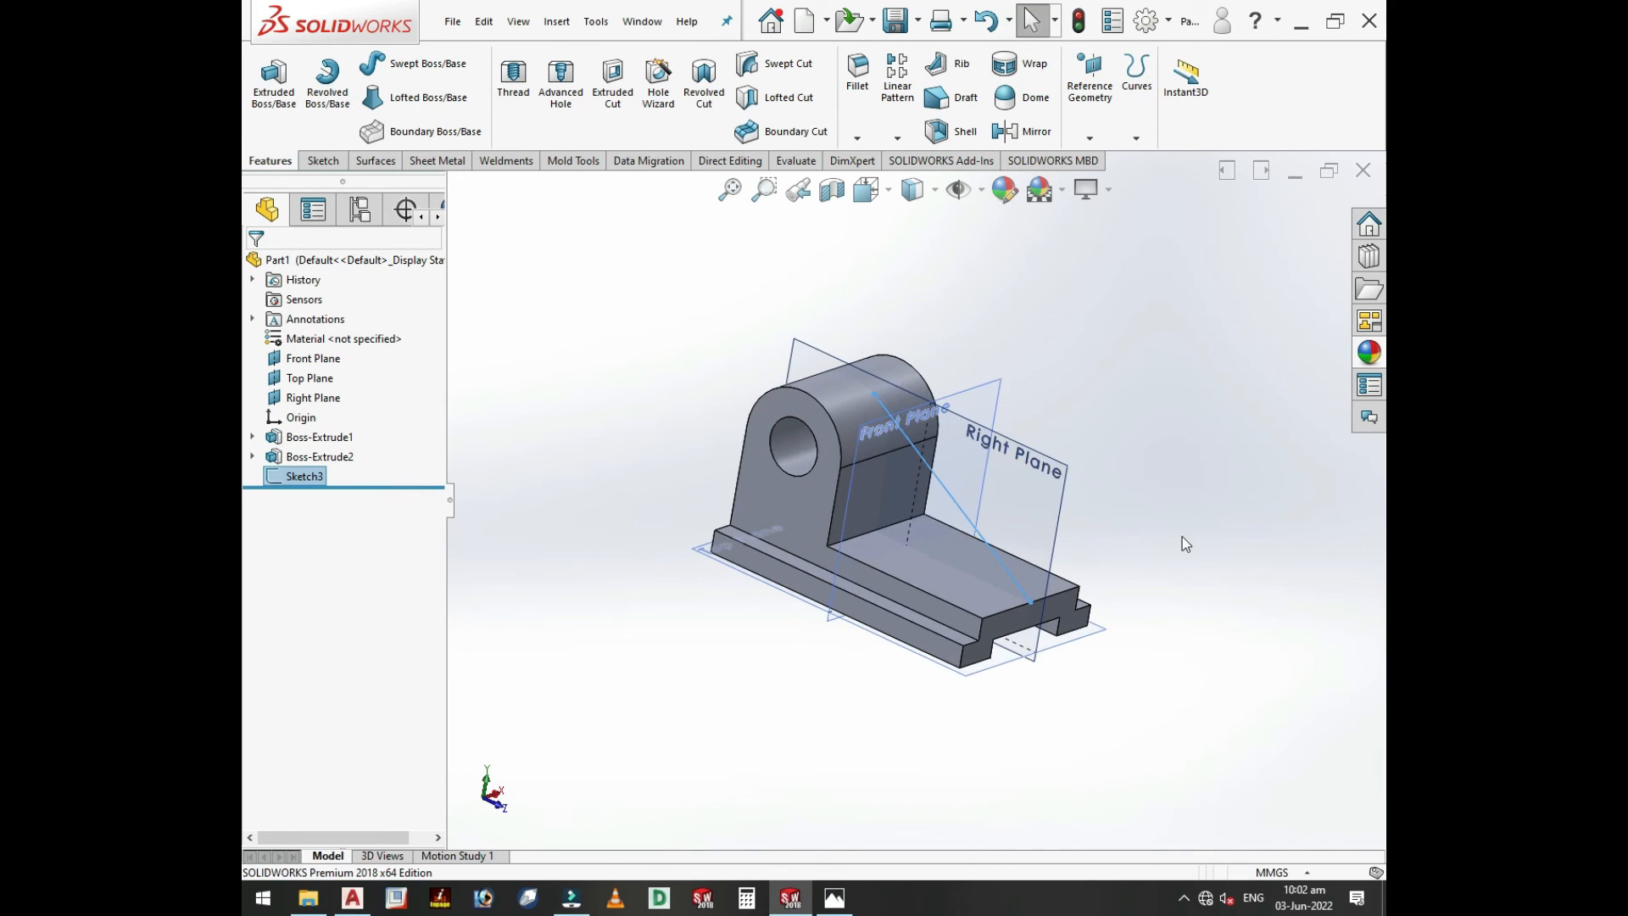
{"action": "left_click", "coordinate": [948, 63]}
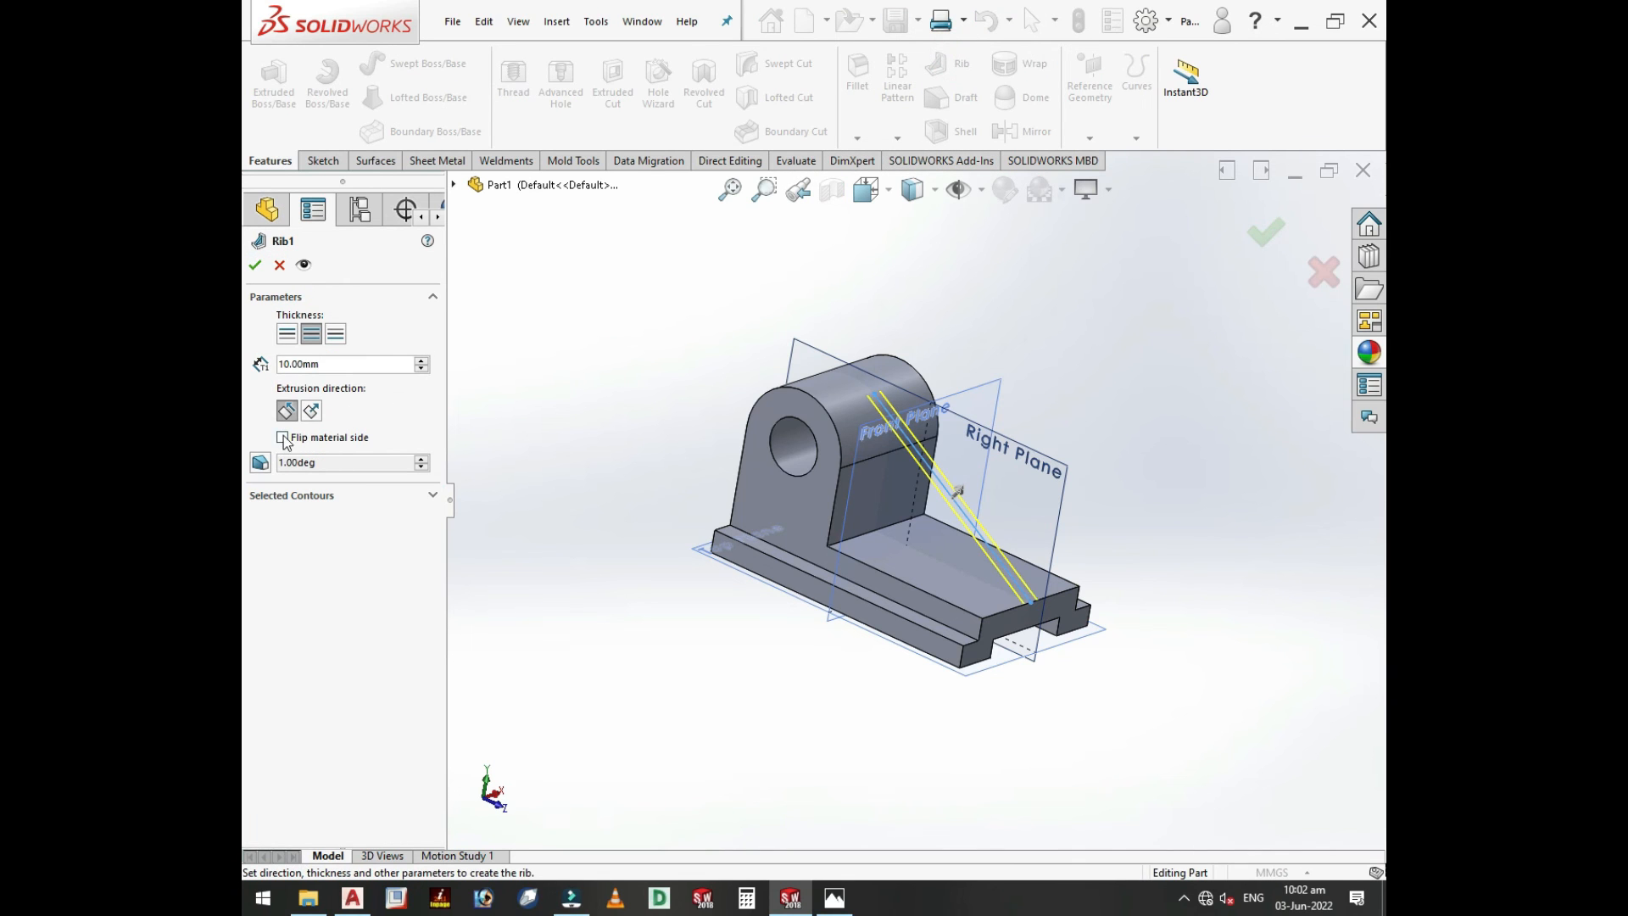
{"action": "middle_click_drag", "start_coordinate": [746, 432], "coordinate": [632, 445]}
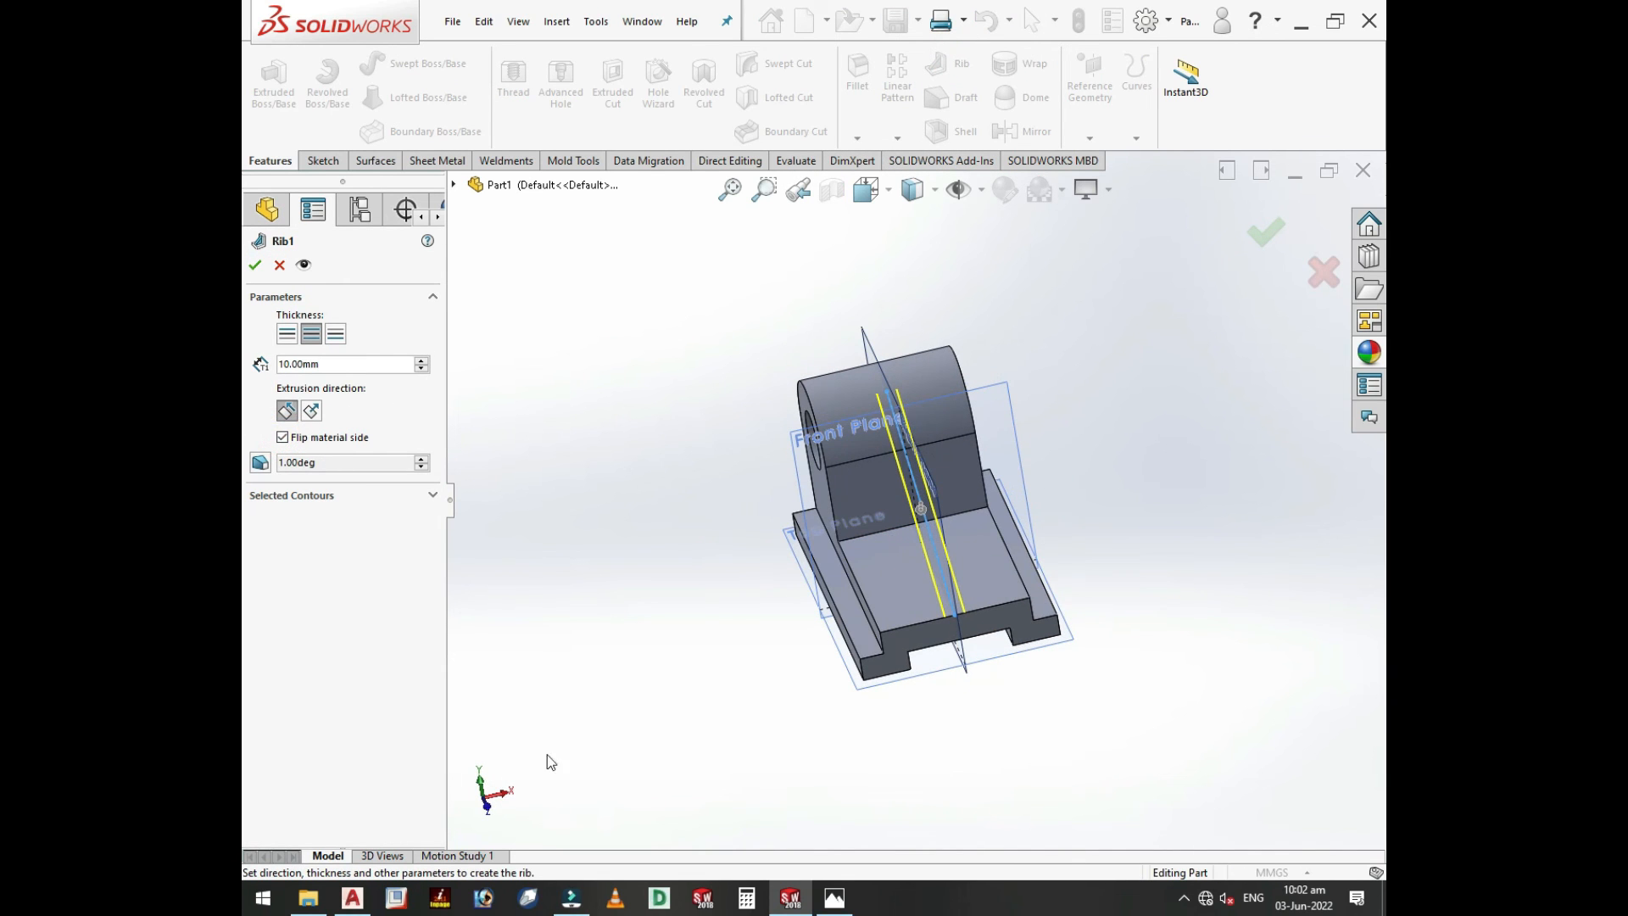
{"action": "left_click", "coordinate": [835, 897]}
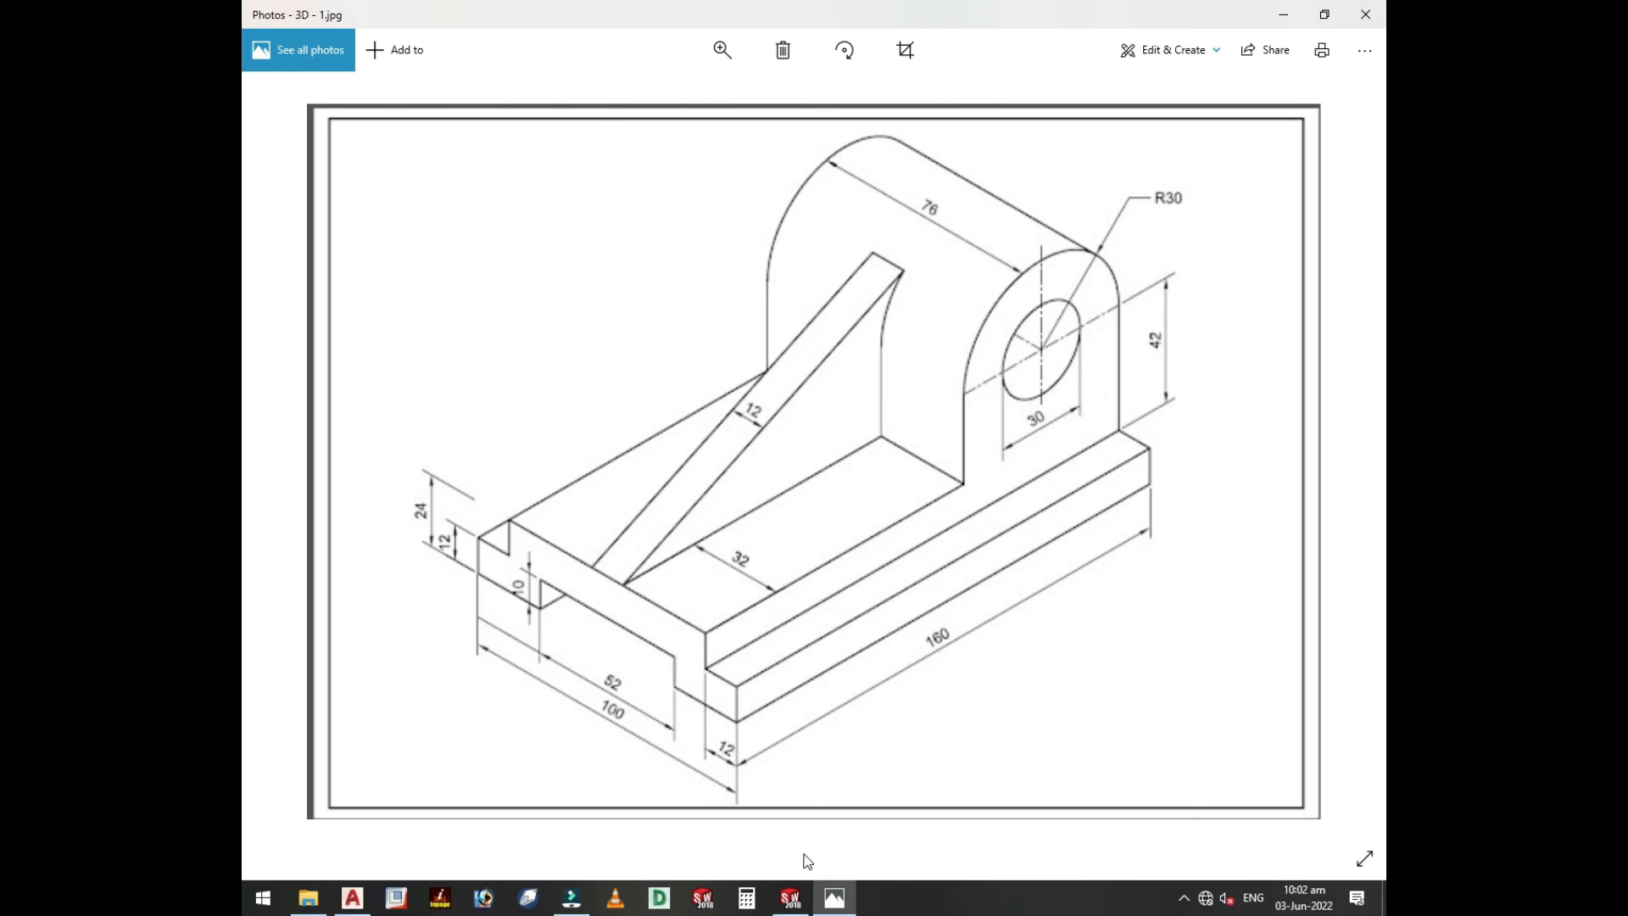
{"action": "left_click", "coordinate": [790, 898]}
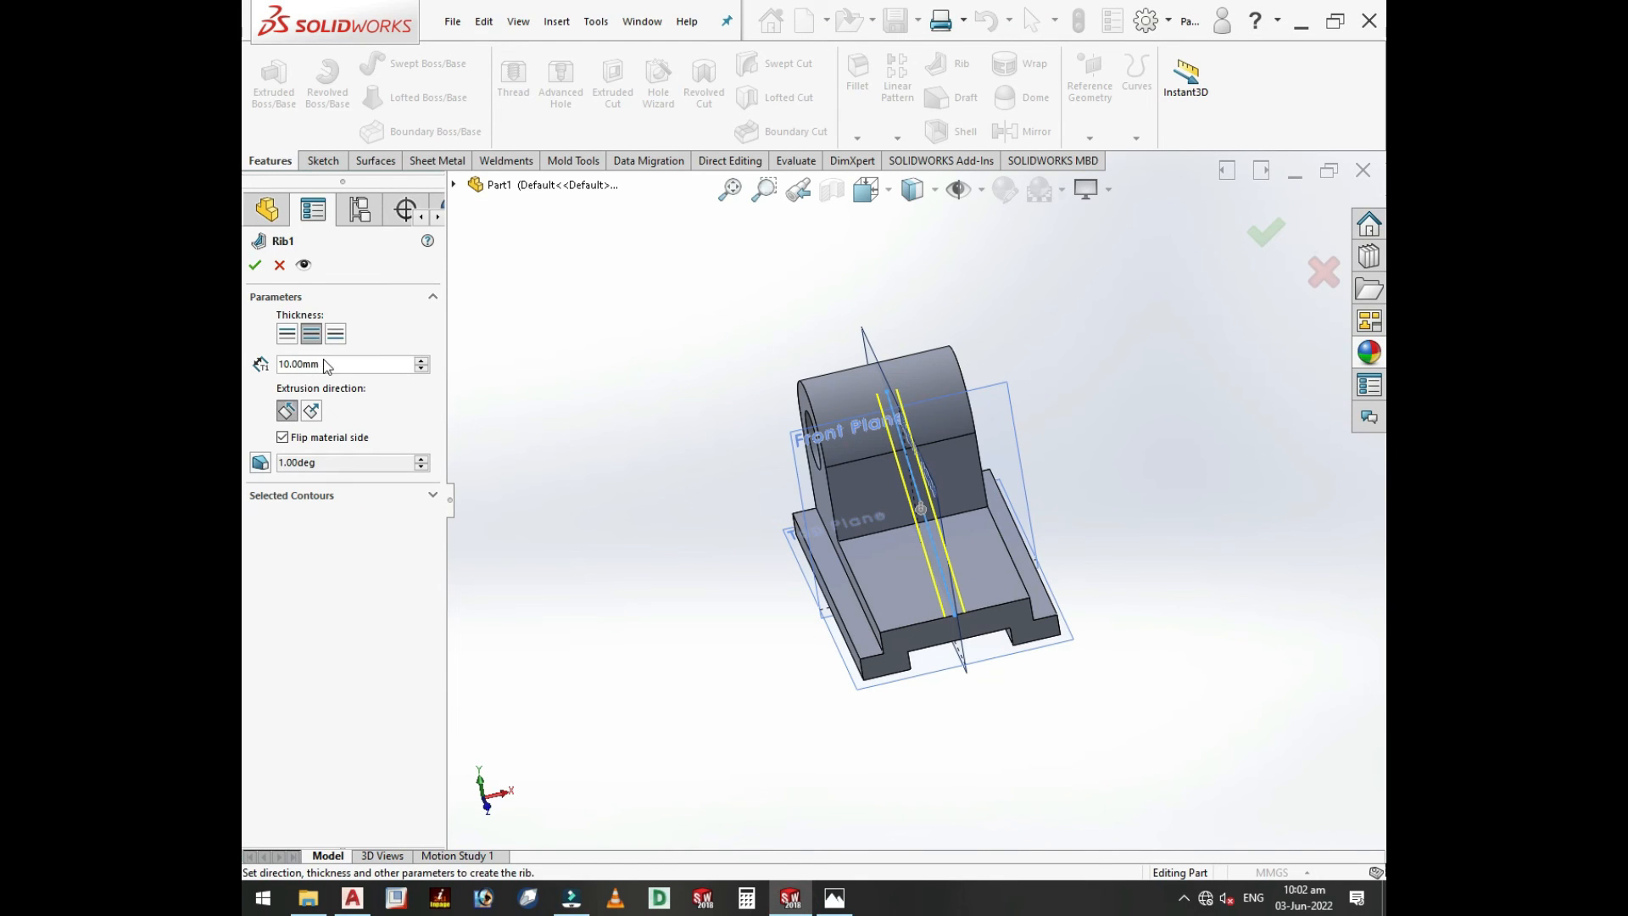
{"action": "type", "text": "12"}
{"action": "key", "text": "Return"}
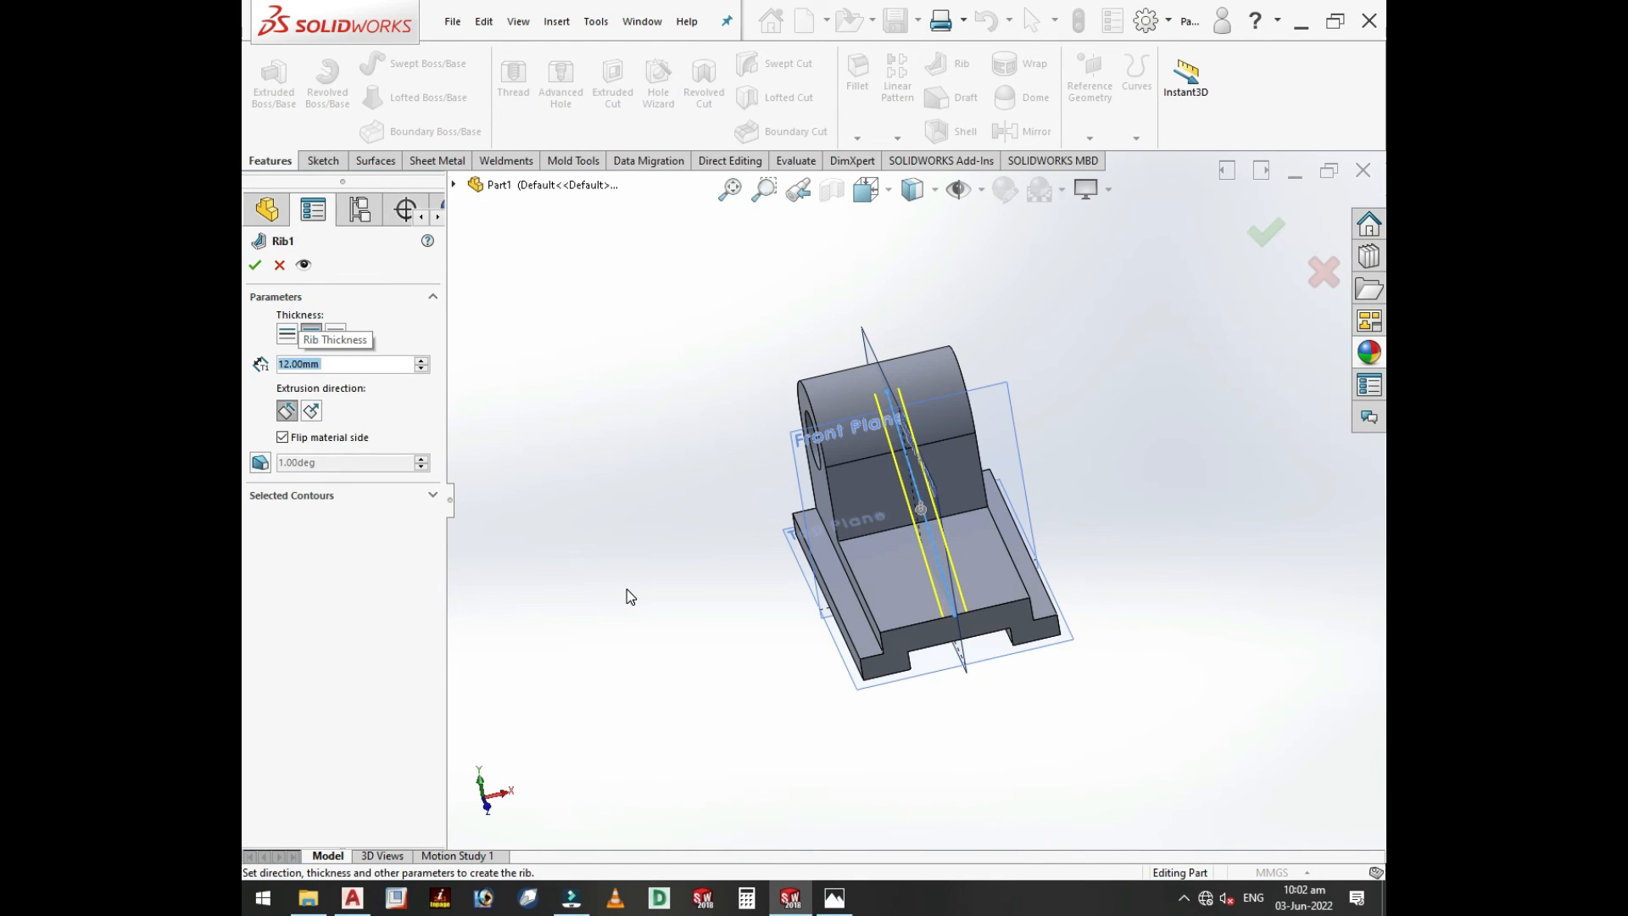
{"action": "left_click", "coordinate": [255, 265]}
- Hide the reference planes and inspect the finished bracket with its rib and bore
{"action": "middle_click_drag", "start_coordinate": [719, 519], "coordinate": [581, 462]}
{"action": "left_click", "coordinate": [959, 190]}
{"action": "mouse_move", "coordinate": [1091, 470]}
{"action": "middle_mouse_down"}
{"action": "mouse_move", "coordinate": [1053, 537]}
{"action": "mouse_move", "coordinate": [1122, 472]}
{"action": "mouse_move", "coordinate": [1106, 477]}
{"action": "middle_mouse_up"}
{"action": "scroll", "coordinate": [1018, 500], "scroll_direction": "down", "scroll_amount": 3}
{"action": "scroll", "coordinate": [1018, 507], "scroll_direction": "up", "scroll_amount": 3}
{"action": "middle_click_drag", "start_coordinate": [1018, 506], "coordinate": [921, 636]}
{"action": "scroll", "coordinate": [873, 573], "scroll_direction": "down", "scroll_amount": 2}
{"action": "left_click", "coordinate": [981, 736]}
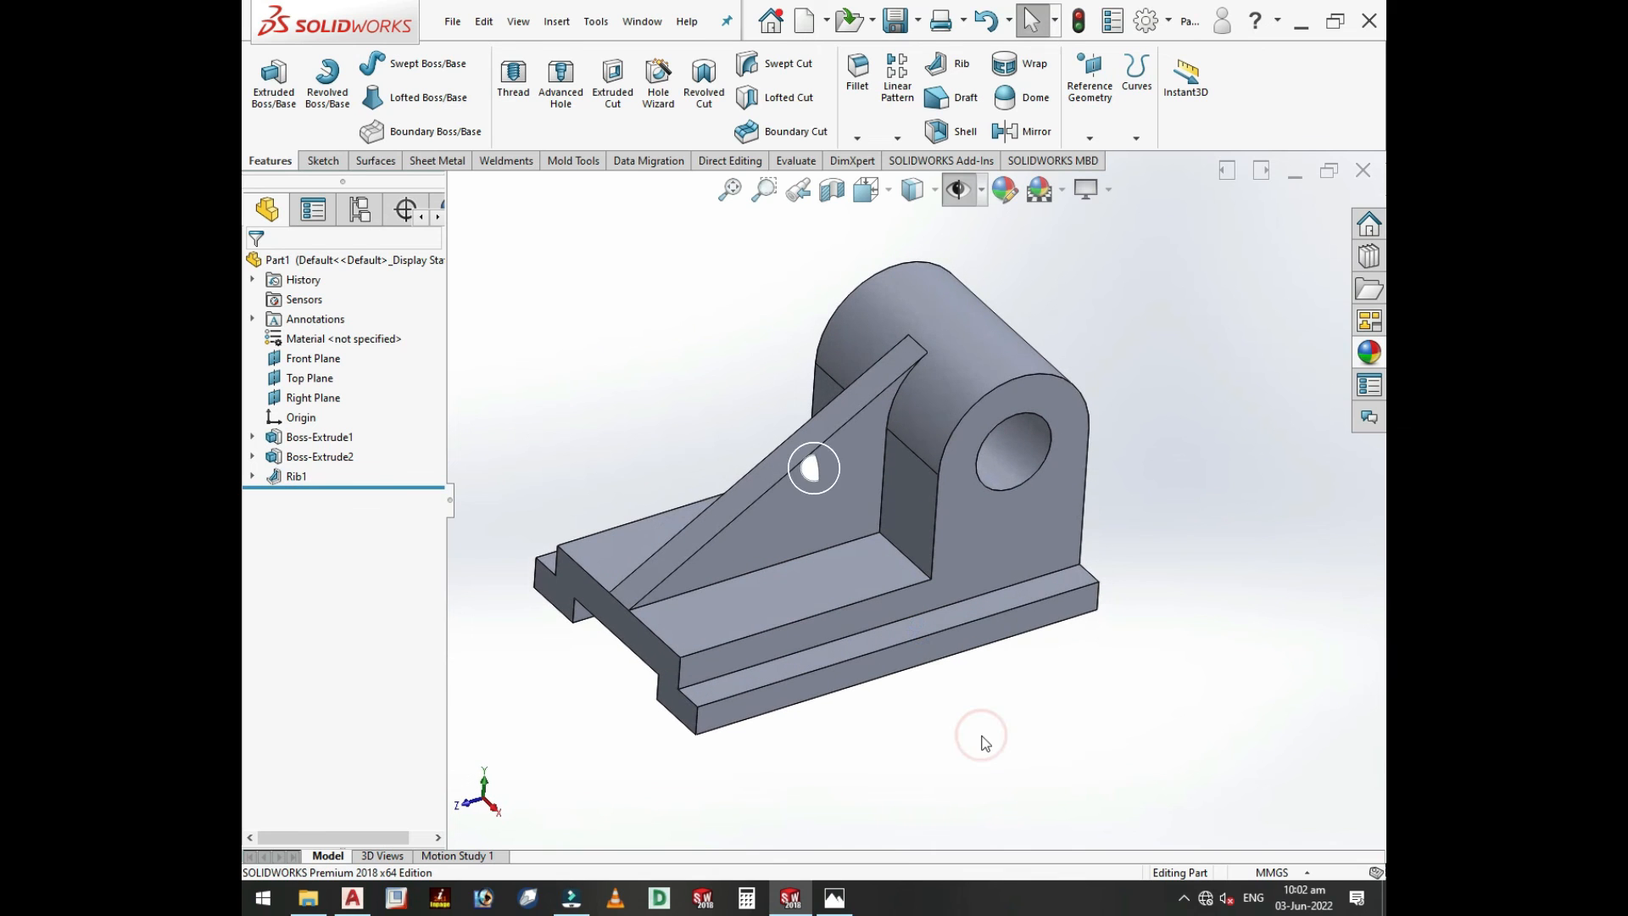